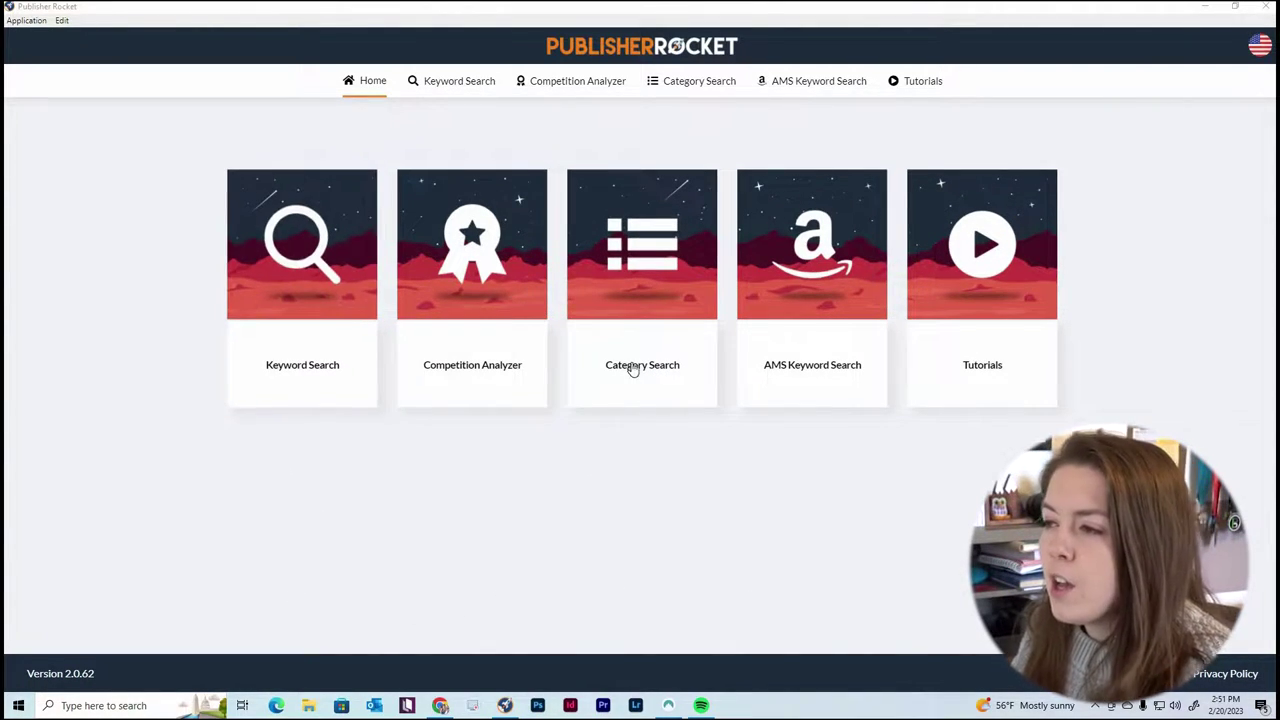
# Open the category search and browse the subcategories of Literature & Fiction with their sales and publisher figures.
pyautogui.click(632, 288)
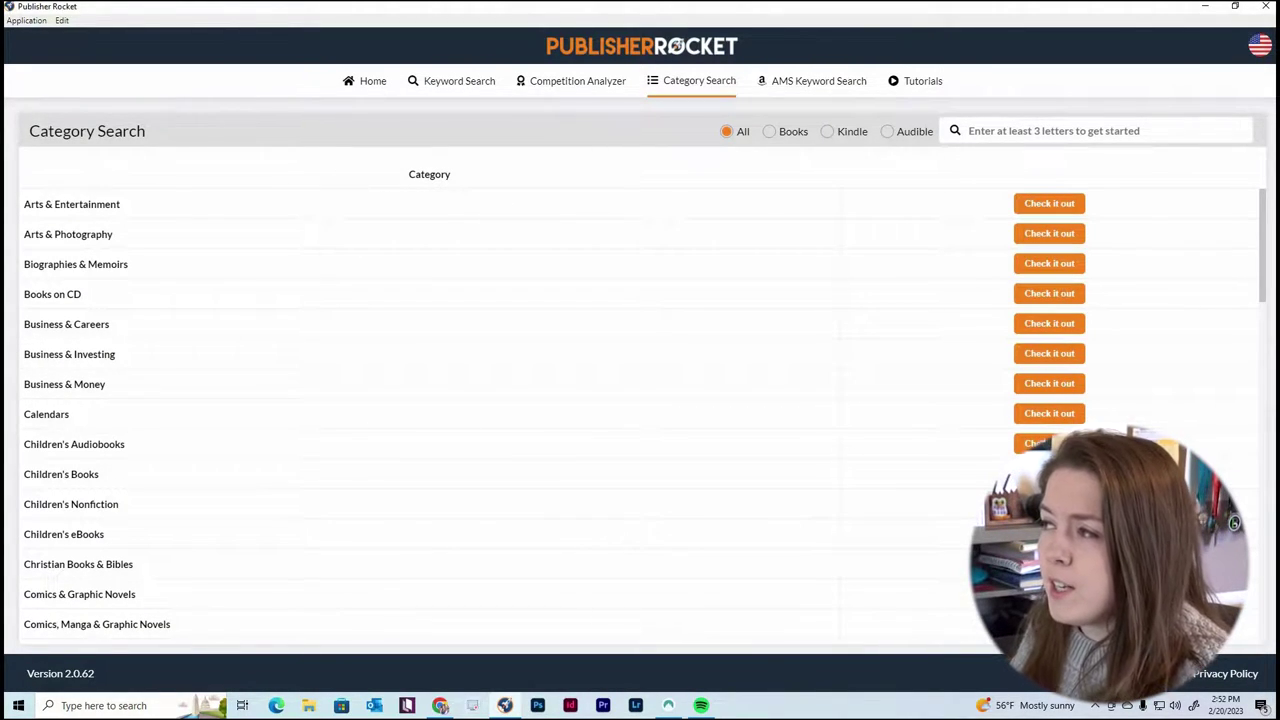
pyautogui.scroll(-9, 177, 285)
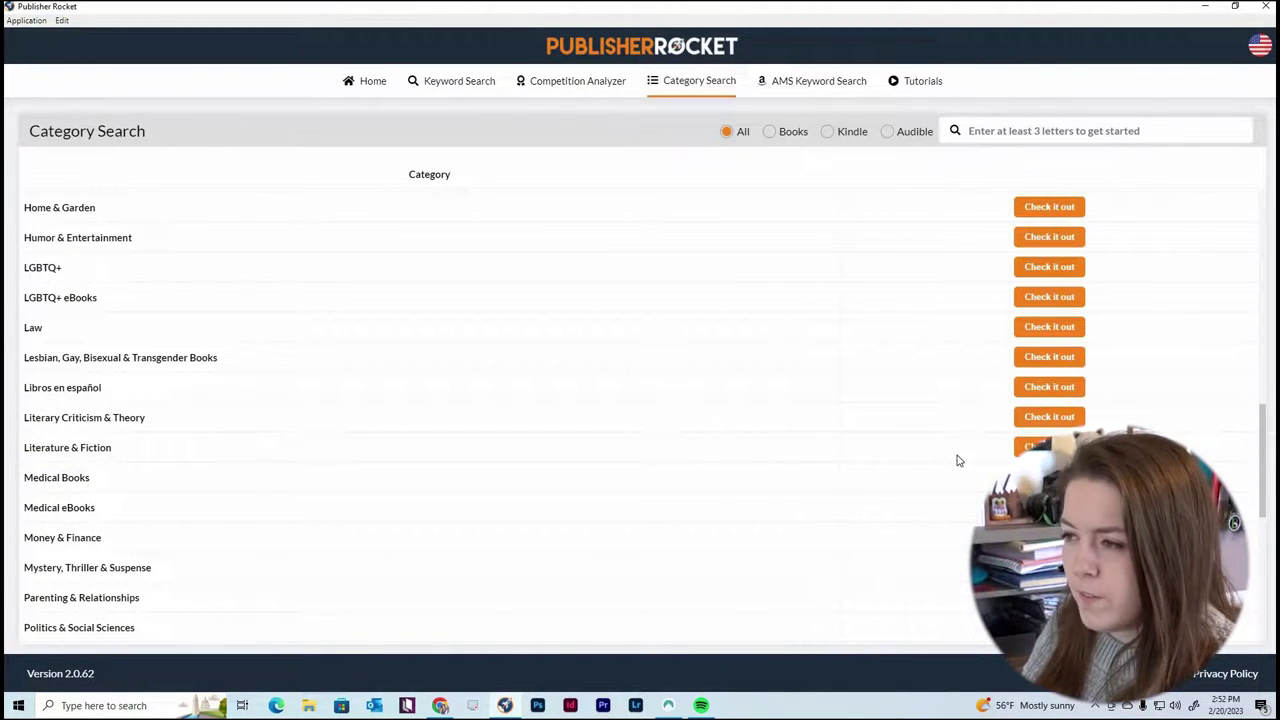
pyautogui.click(1030, 447)
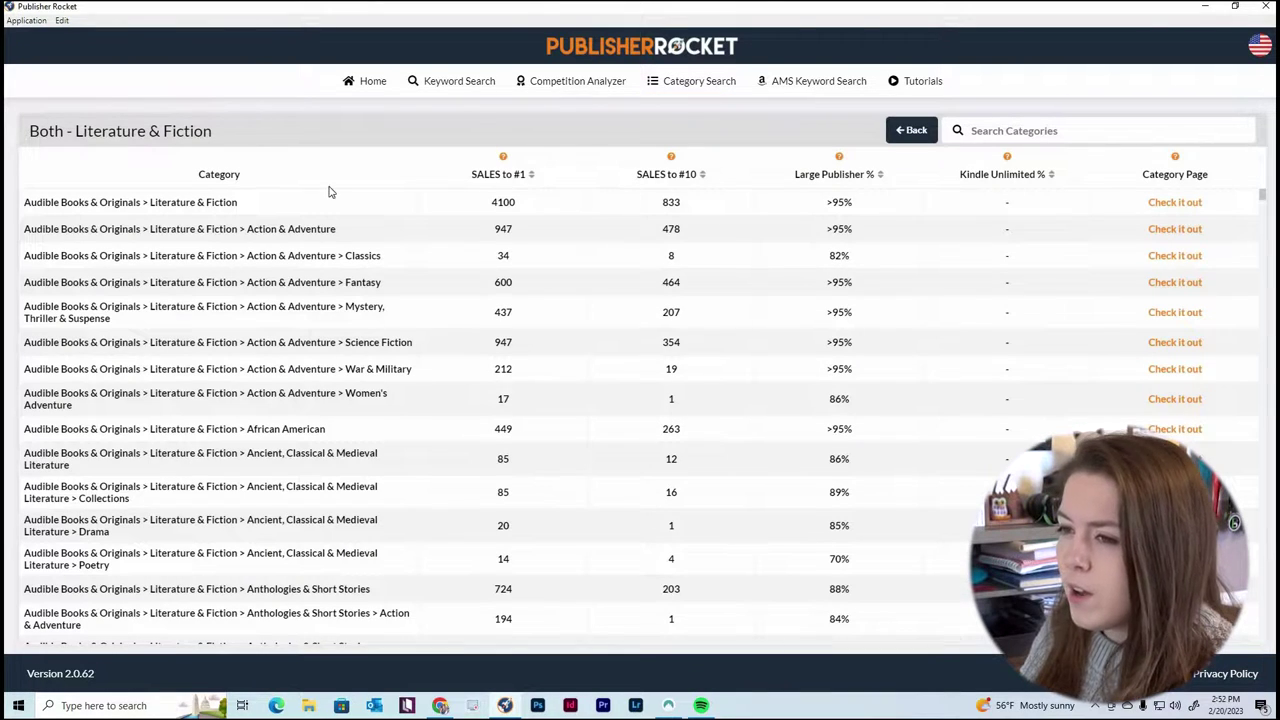
pyautogui.scroll(-15, 224, 268)
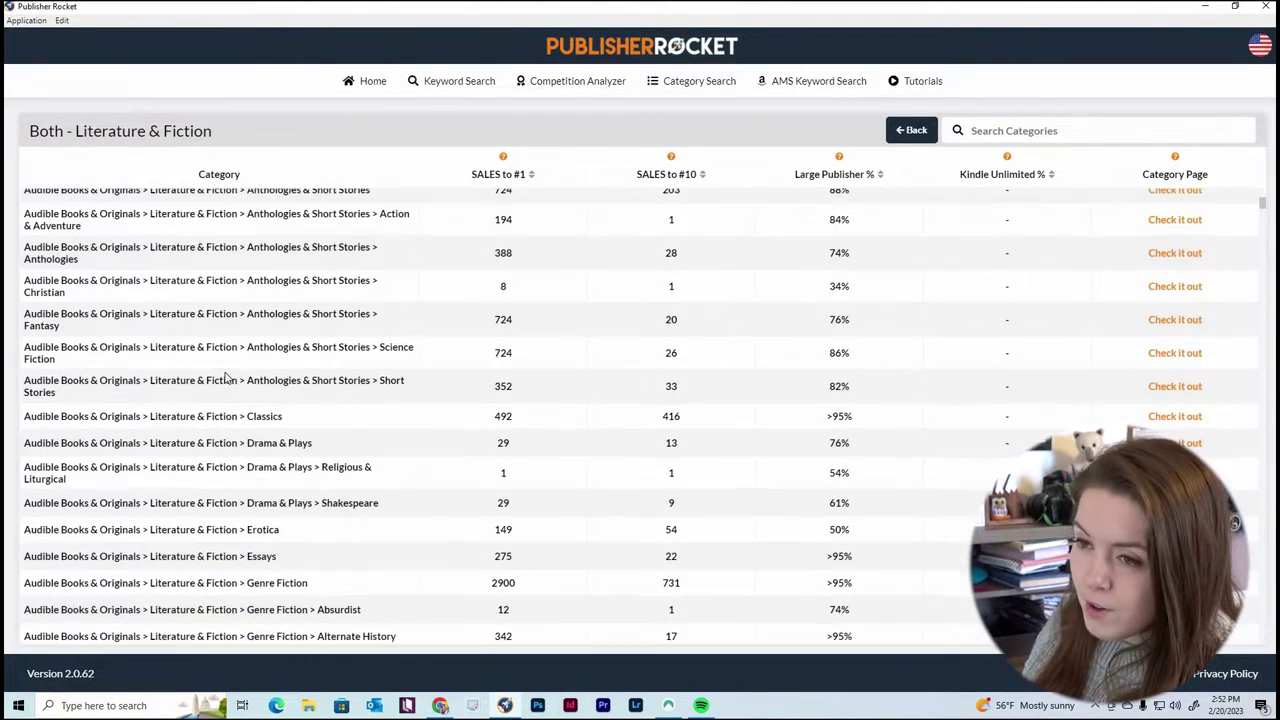
pyautogui.scroll(-15, 227, 380)
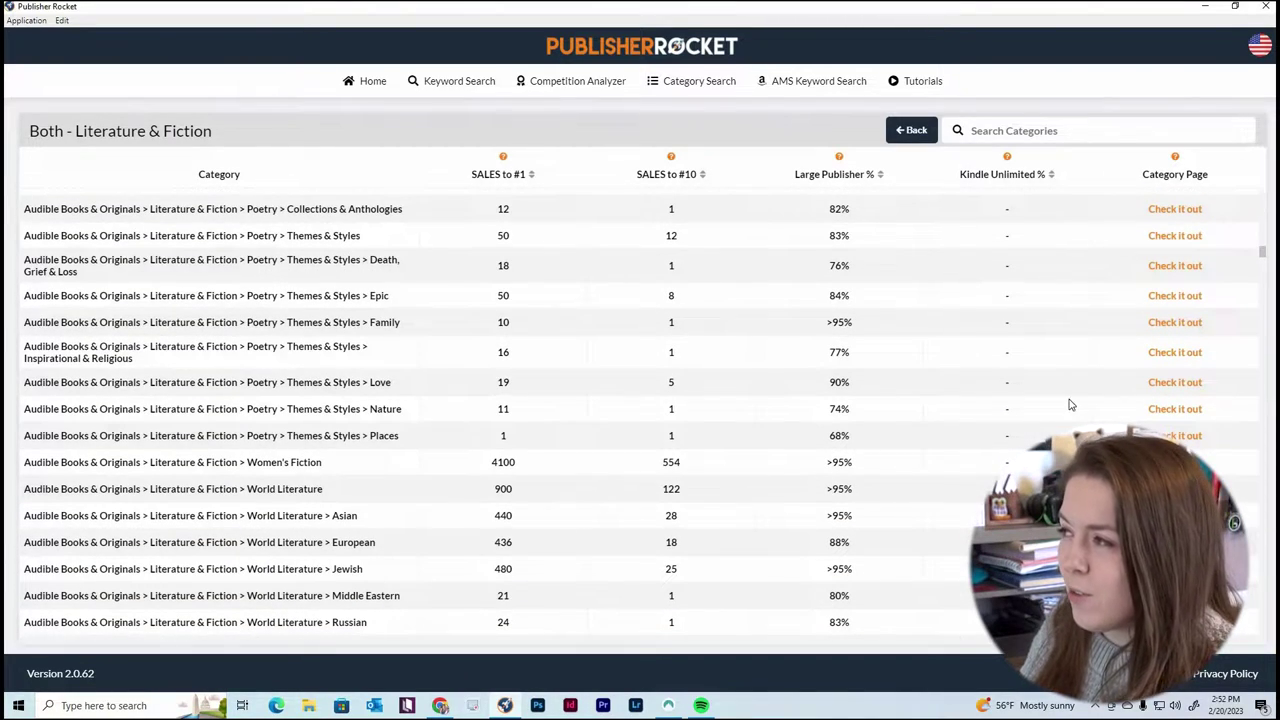
pyautogui.scroll(10, 1071, 406)
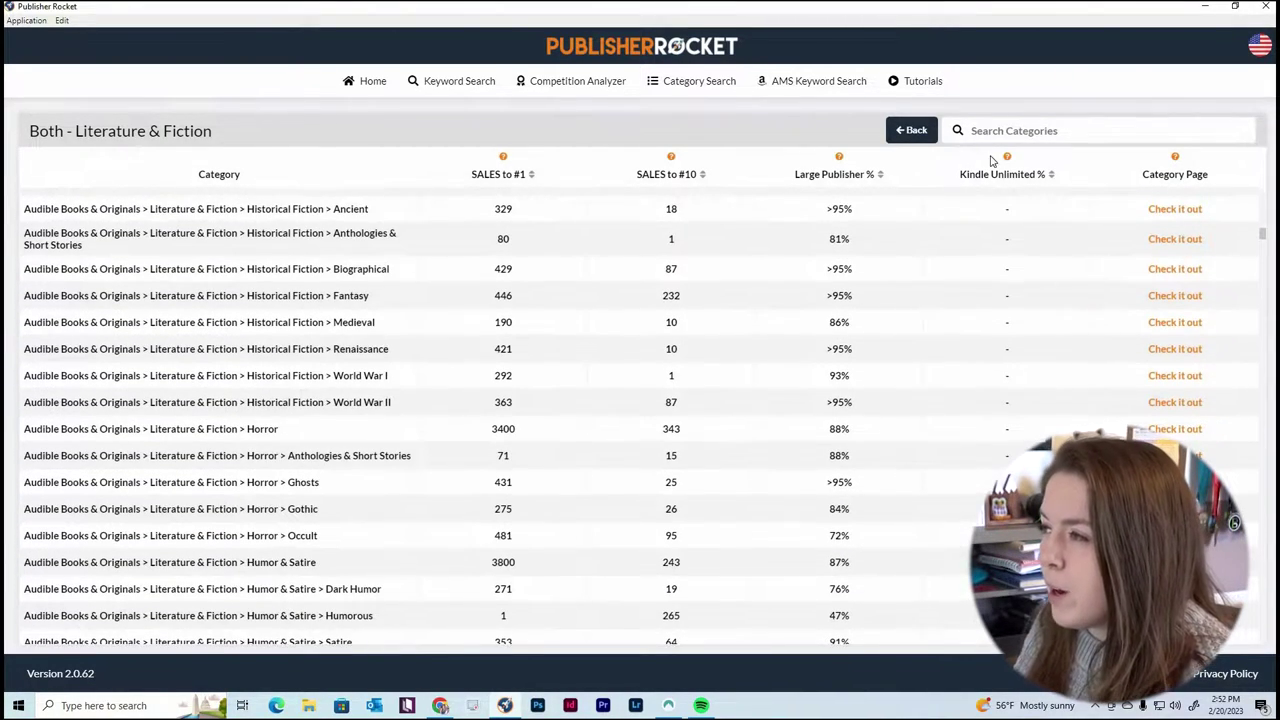
pyautogui.scroll(3, 1043, 277)
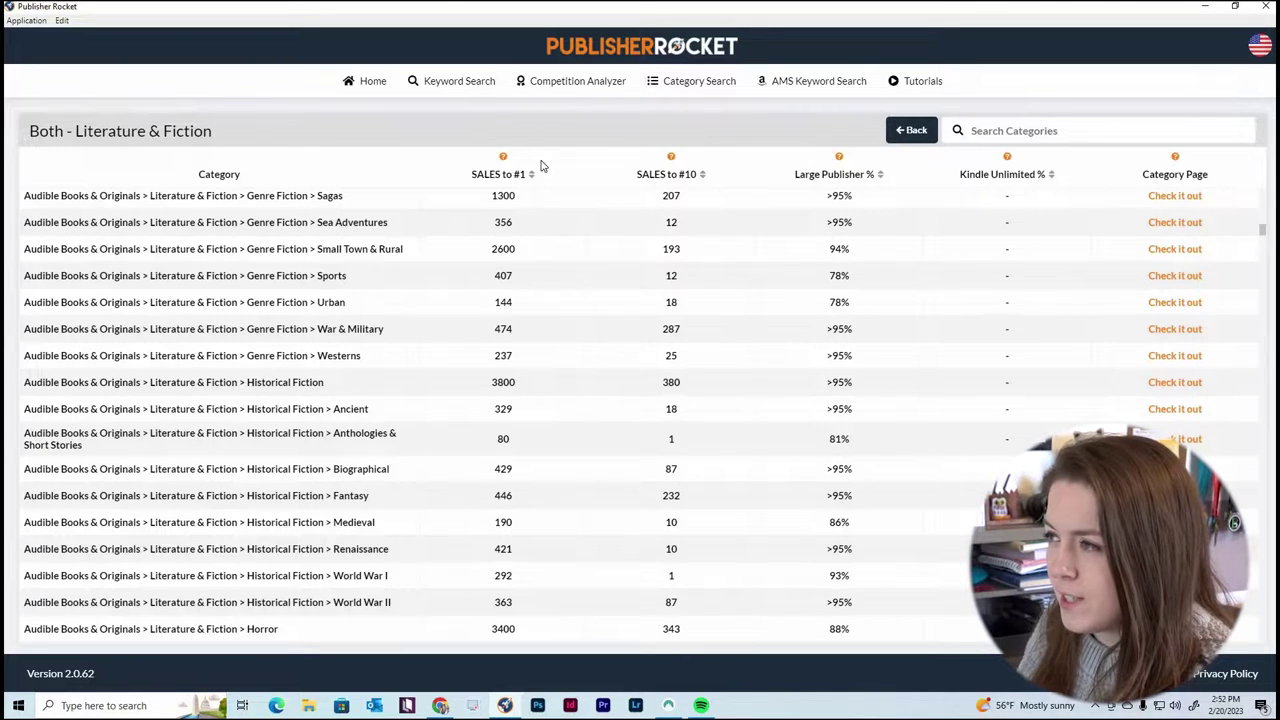
# Return to the full category list and search all formats for "coming of age".
pyautogui.click(911, 130)
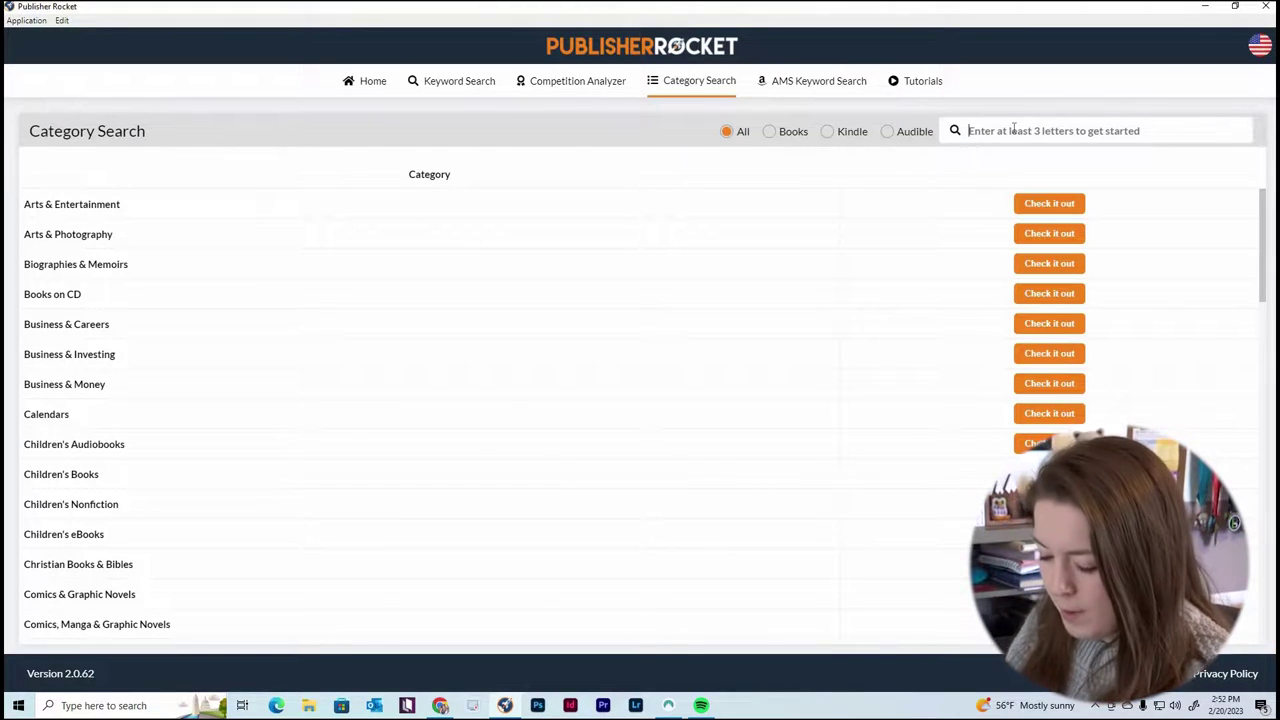
pyautogui.write('com')
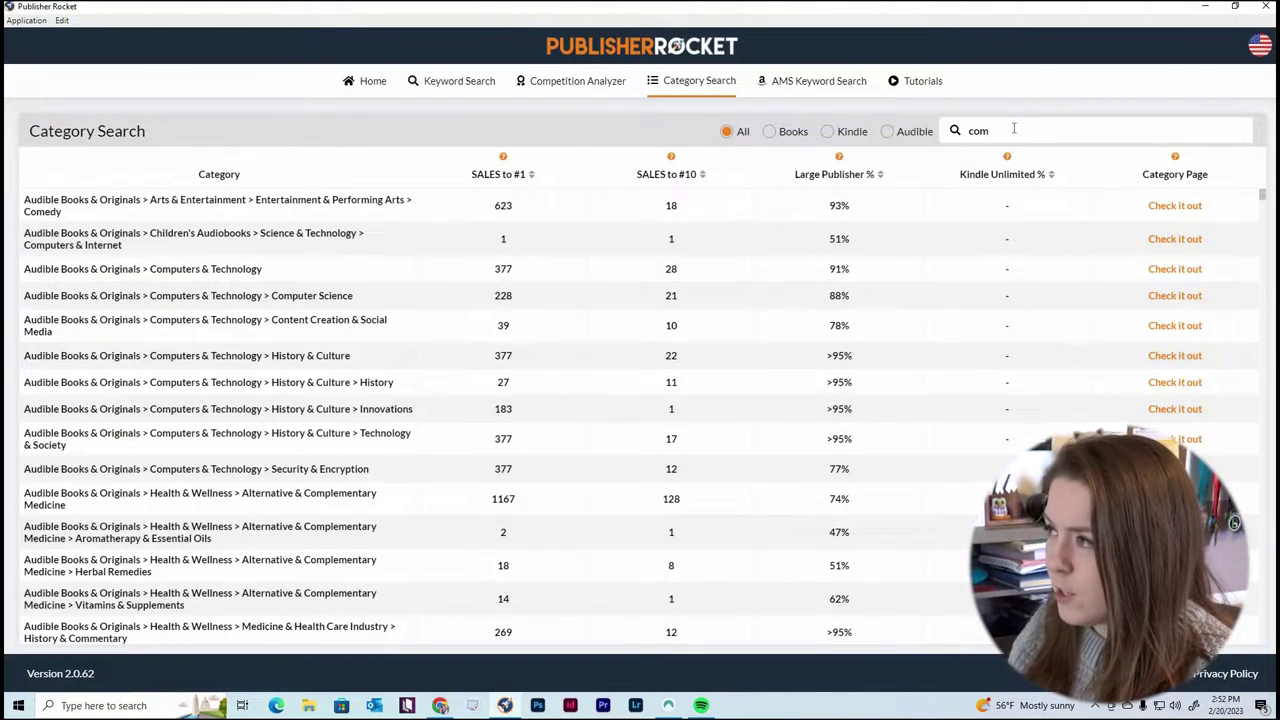
pyautogui.write('ing of')
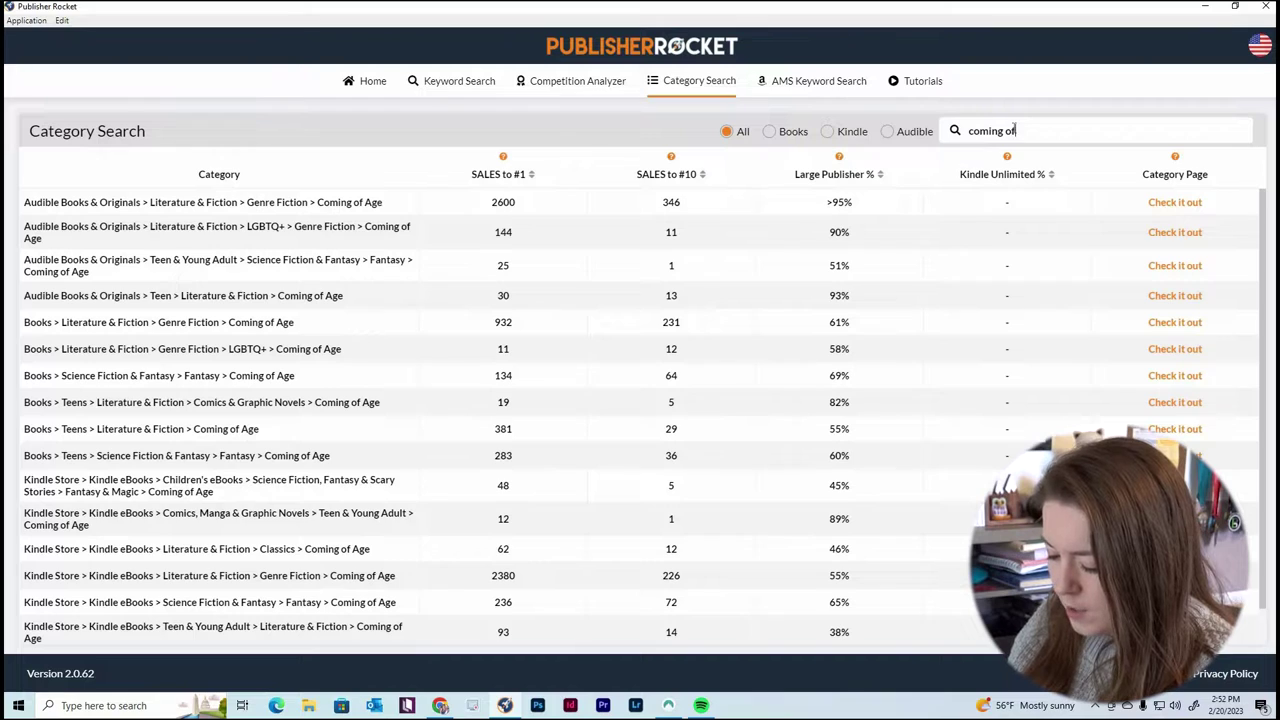
pyautogui.write(' age')
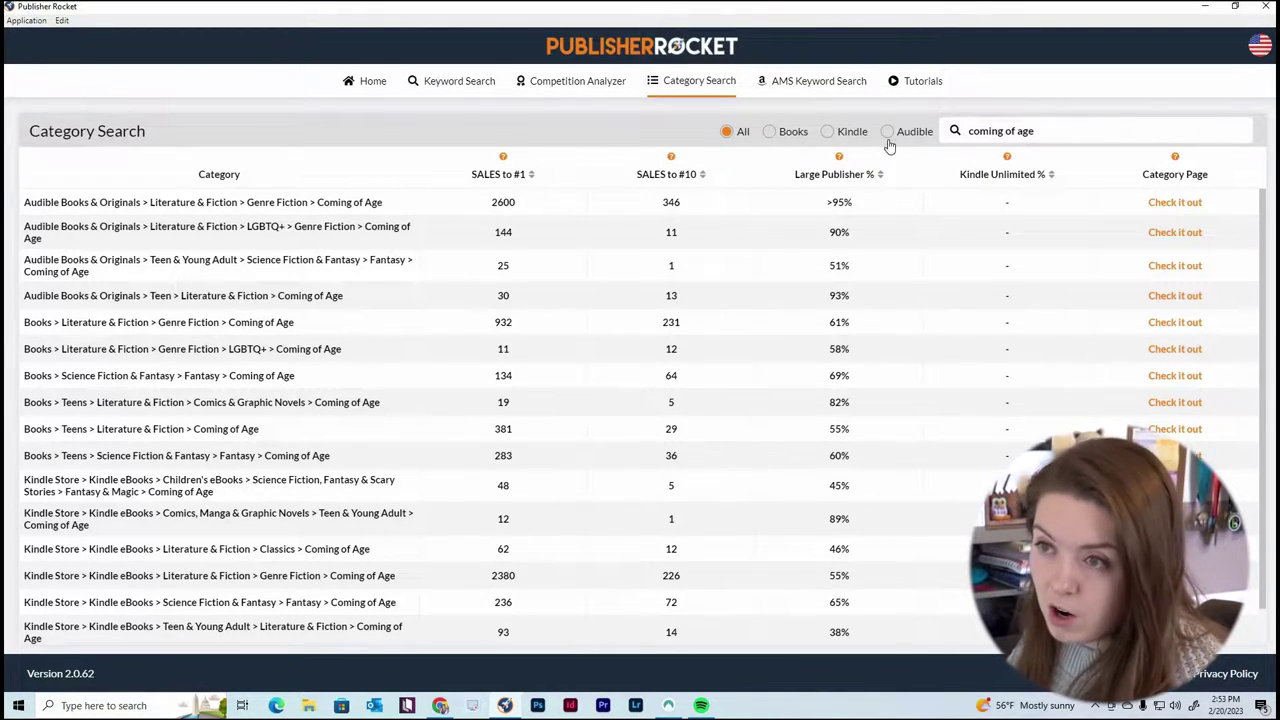
# Compare the Audible, Books and Kindle category paths for Coming of Age under Literature & Fiction.
pyautogui.moveTo(22, 202); pyautogui.dragTo(394, 206)
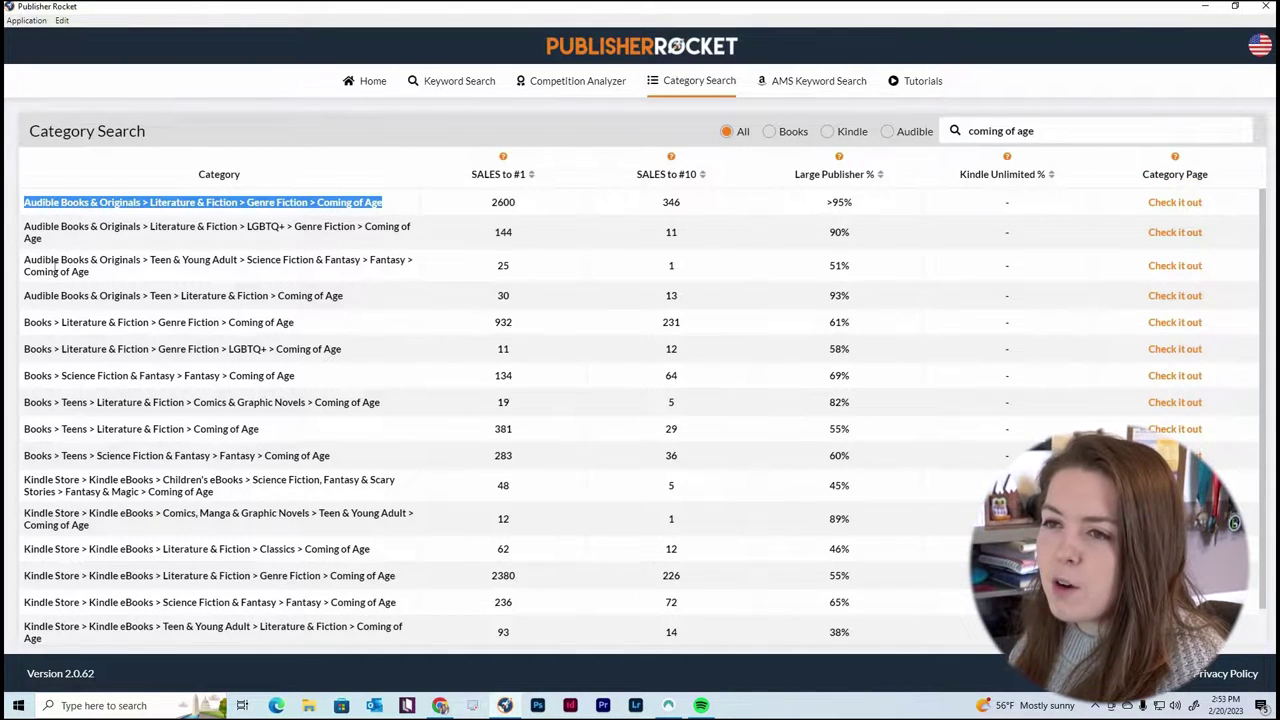
pyautogui.moveTo(20, 322); pyautogui.dragTo(296, 322)
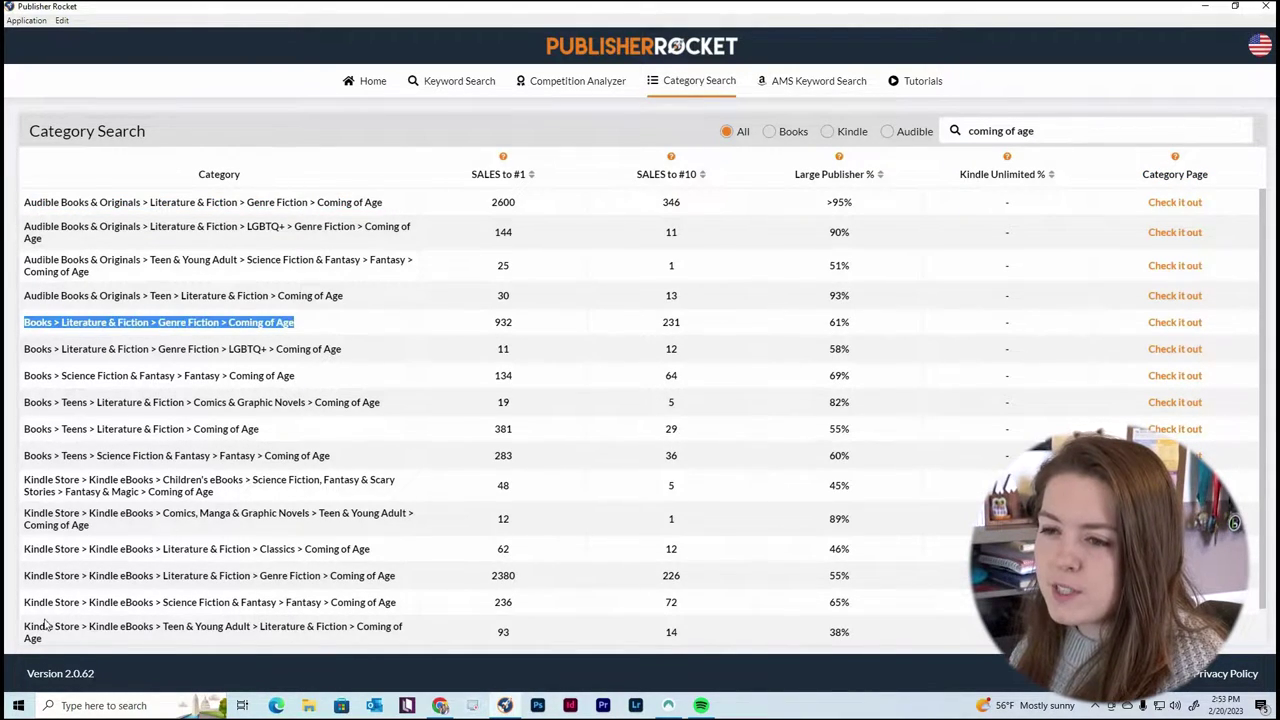
pyautogui.moveTo(22, 548); pyautogui.dragTo(380, 552)
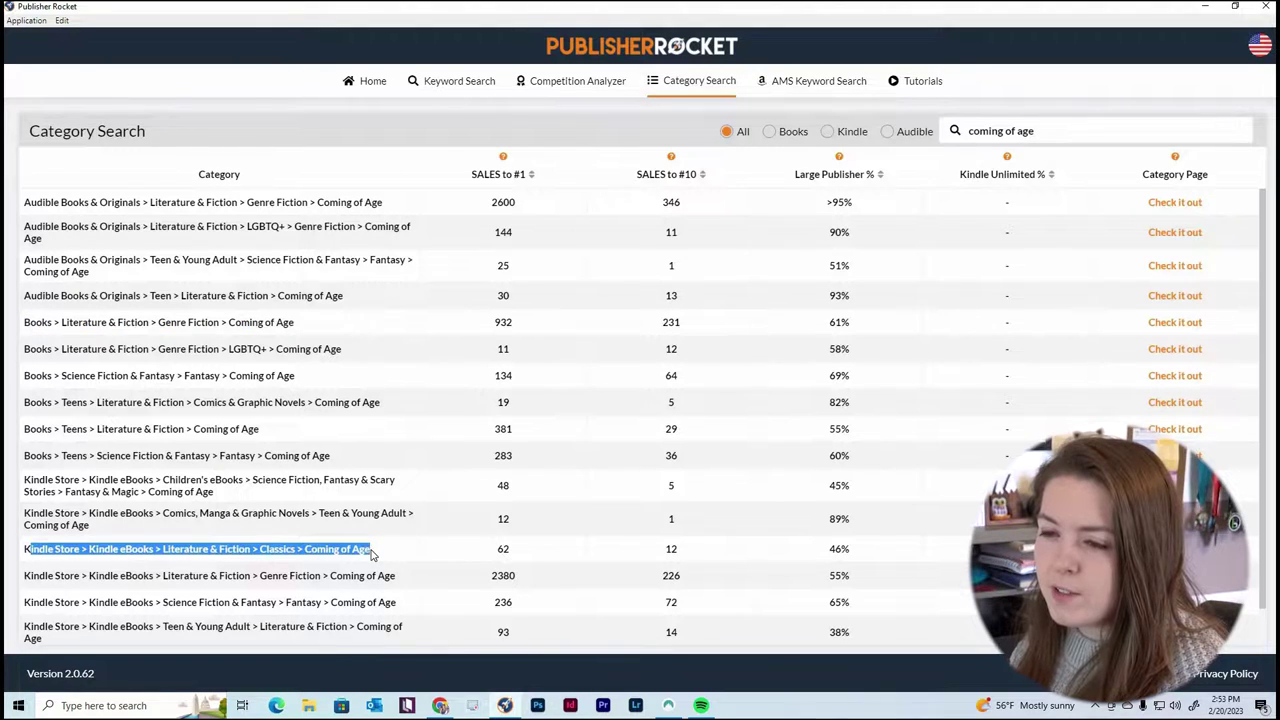
pyautogui.click(433, 513)
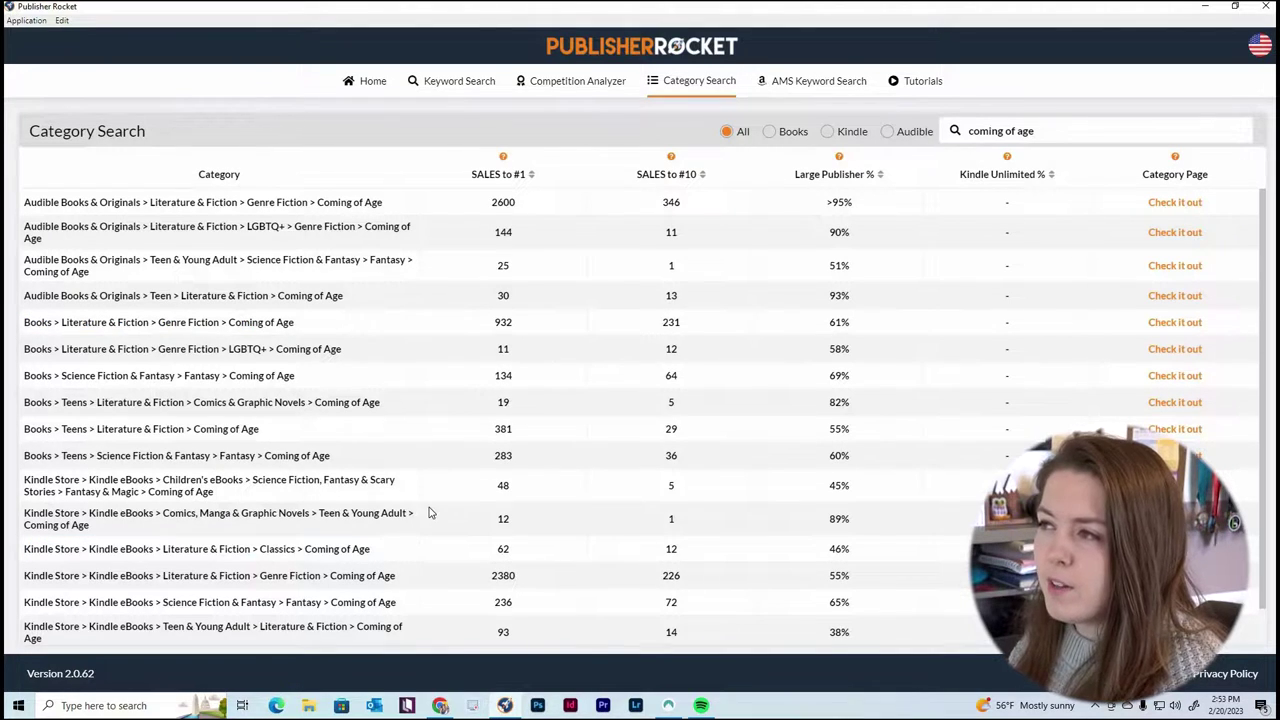
# Filter the results to Kindle and check the Genre Fiction Coming of Age category's large publisher and Kindle Unlimited percentages.
pyautogui.click(828, 134)
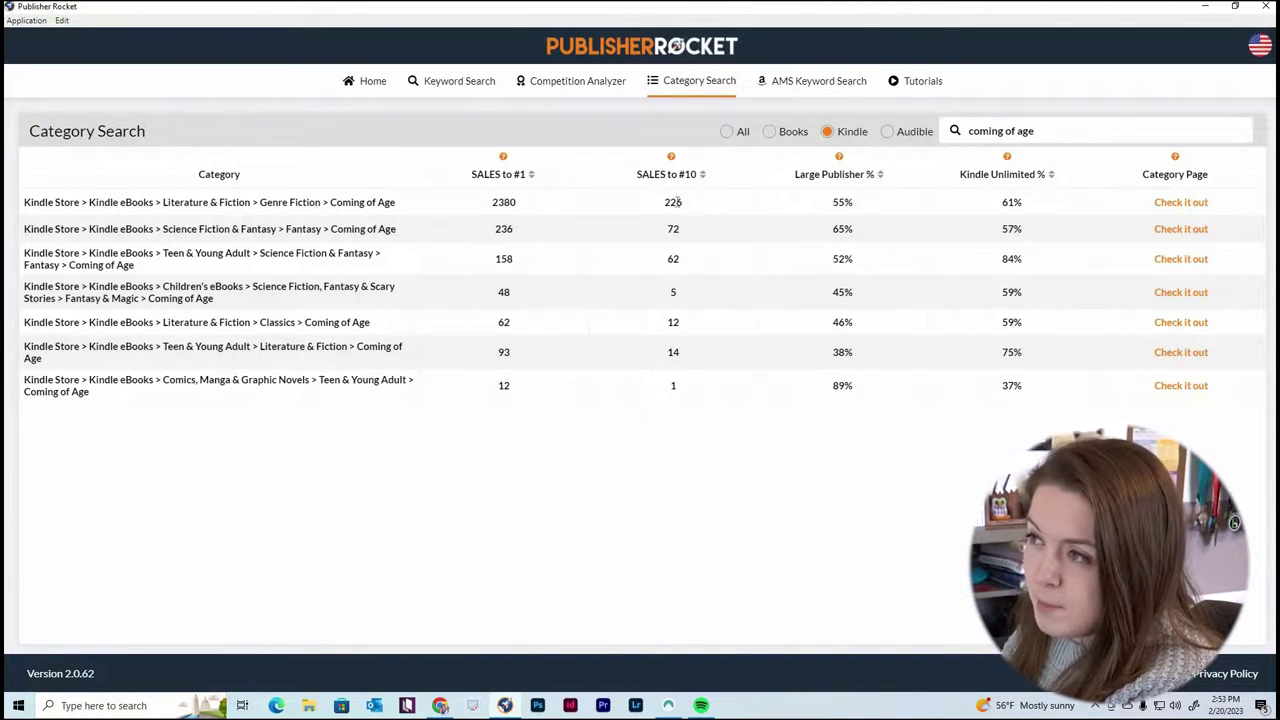
pyautogui.doubleClick(857, 204)
pyautogui.click(857, 206)
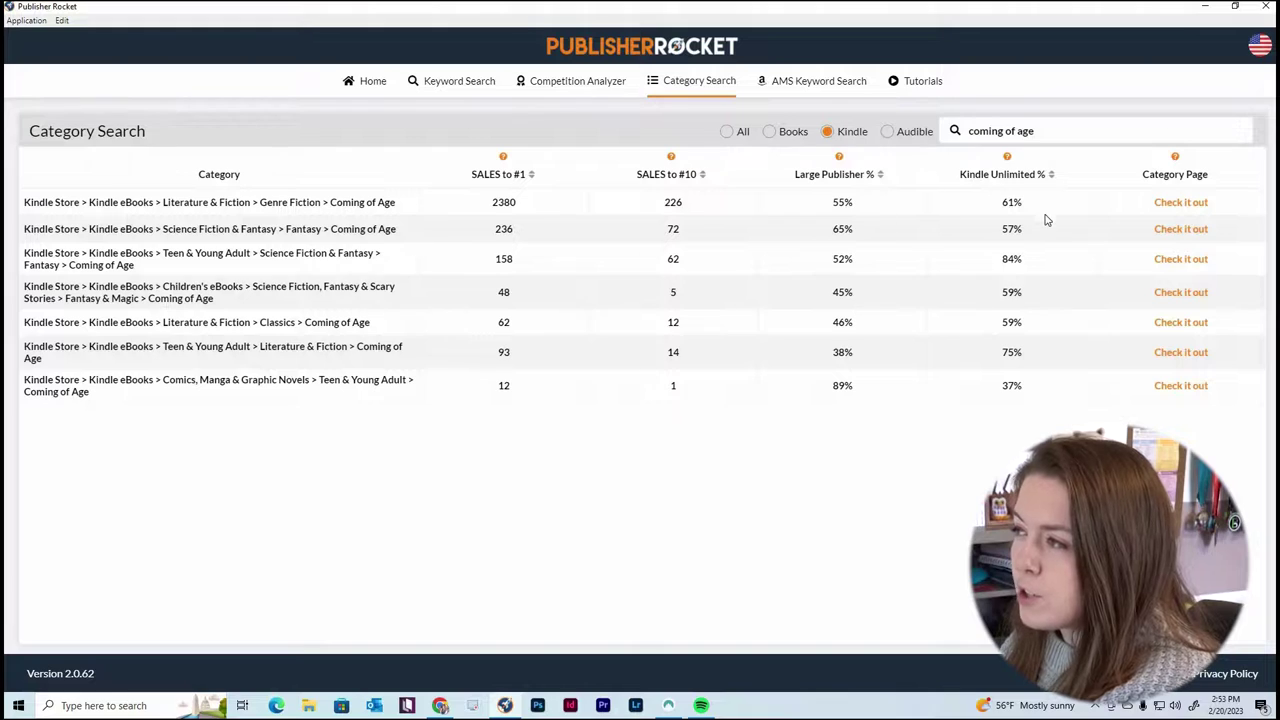
pyautogui.moveTo(1001, 203); pyautogui.dragTo(1029, 206)
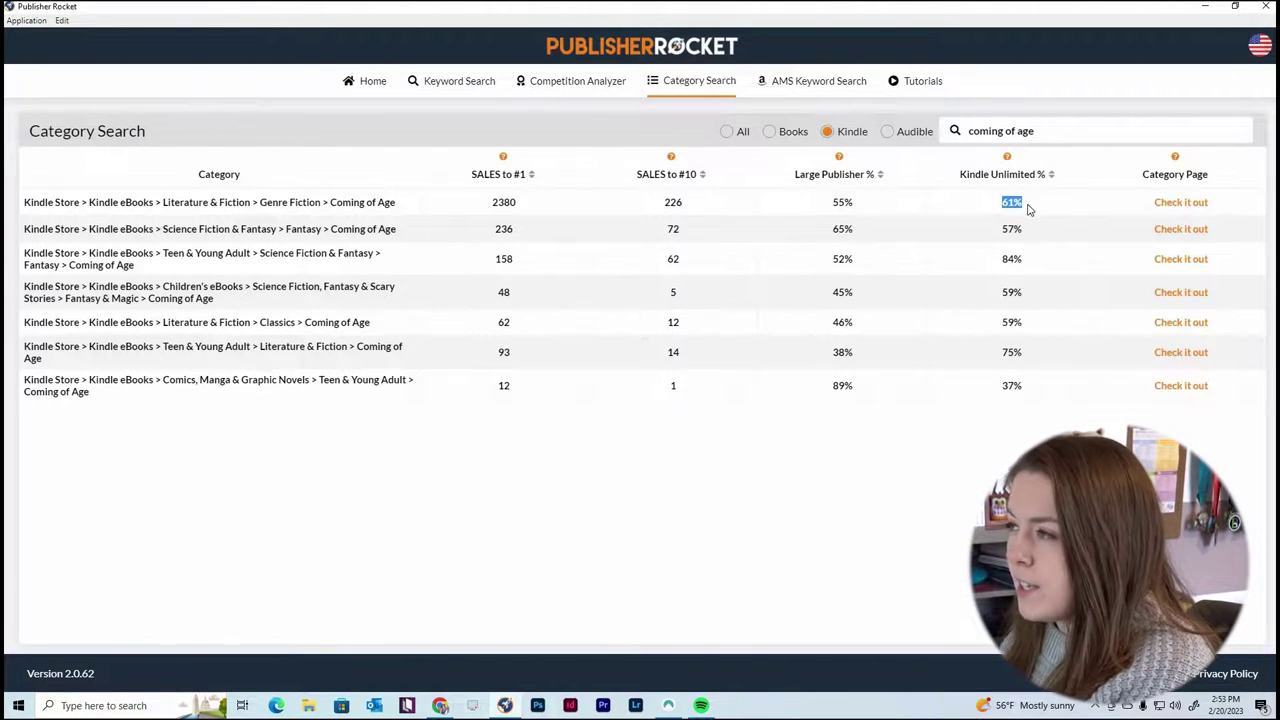
pyautogui.click(1035, 206)
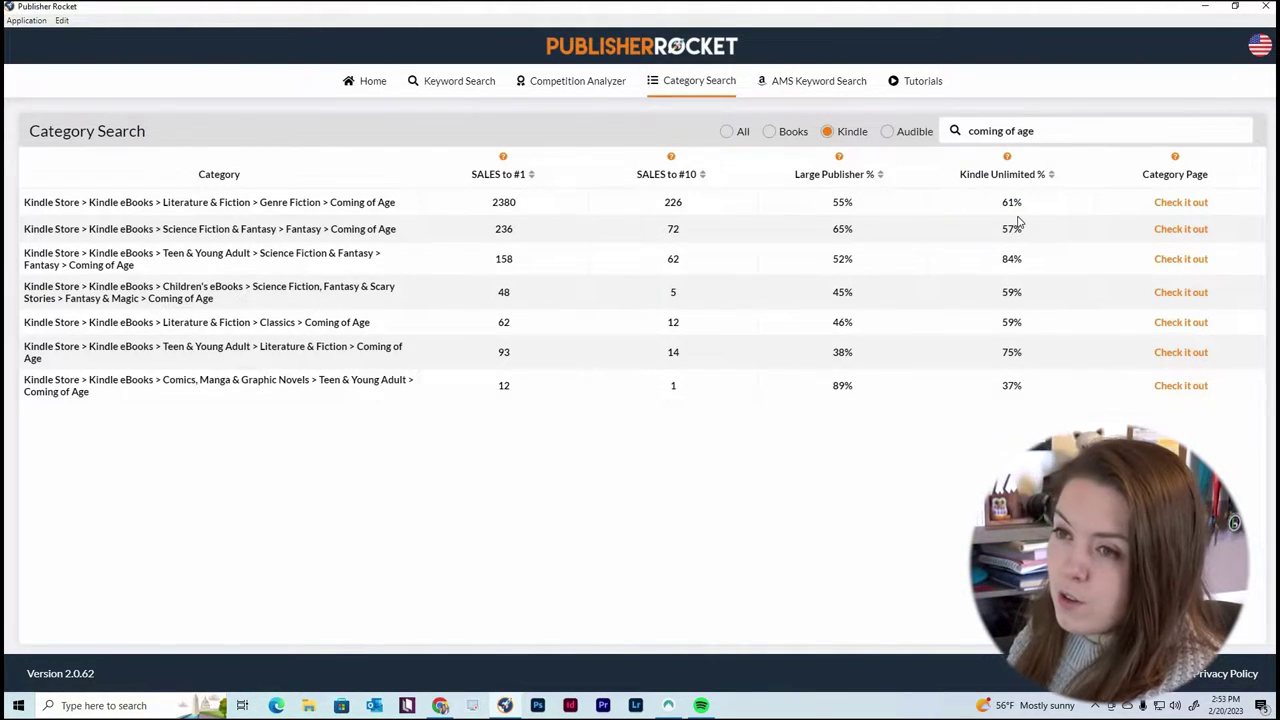
# View the Amazon best sellers page for the Kindle Genre Fiction Coming of Age category, closing it when done.
pyautogui.click(1180, 204)
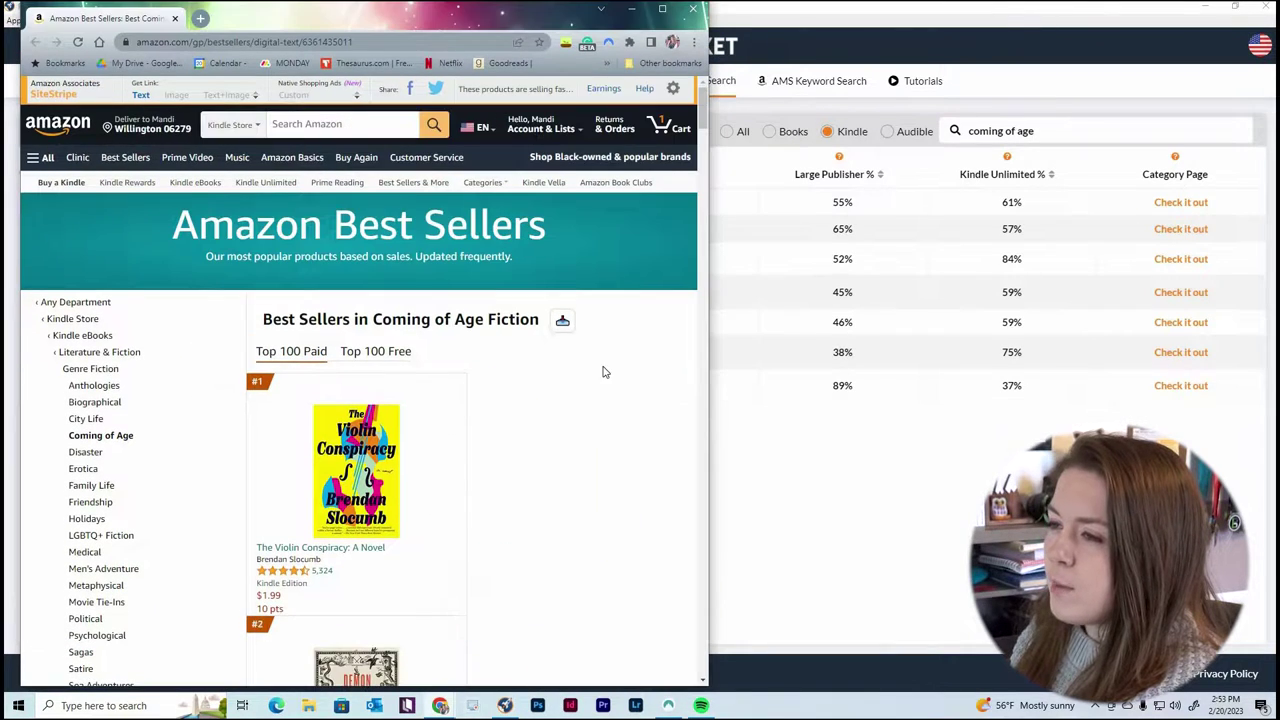
pyautogui.scroll(-2, 566, 258)
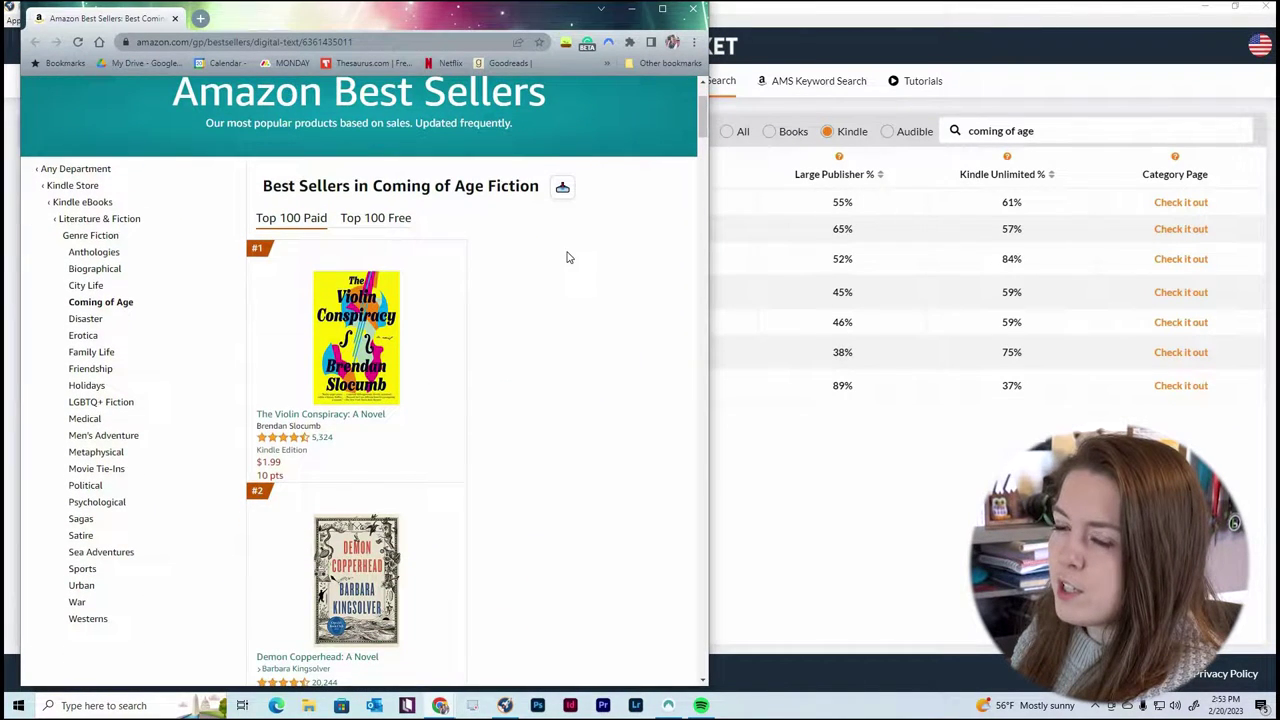
pyautogui.click(693, 10)
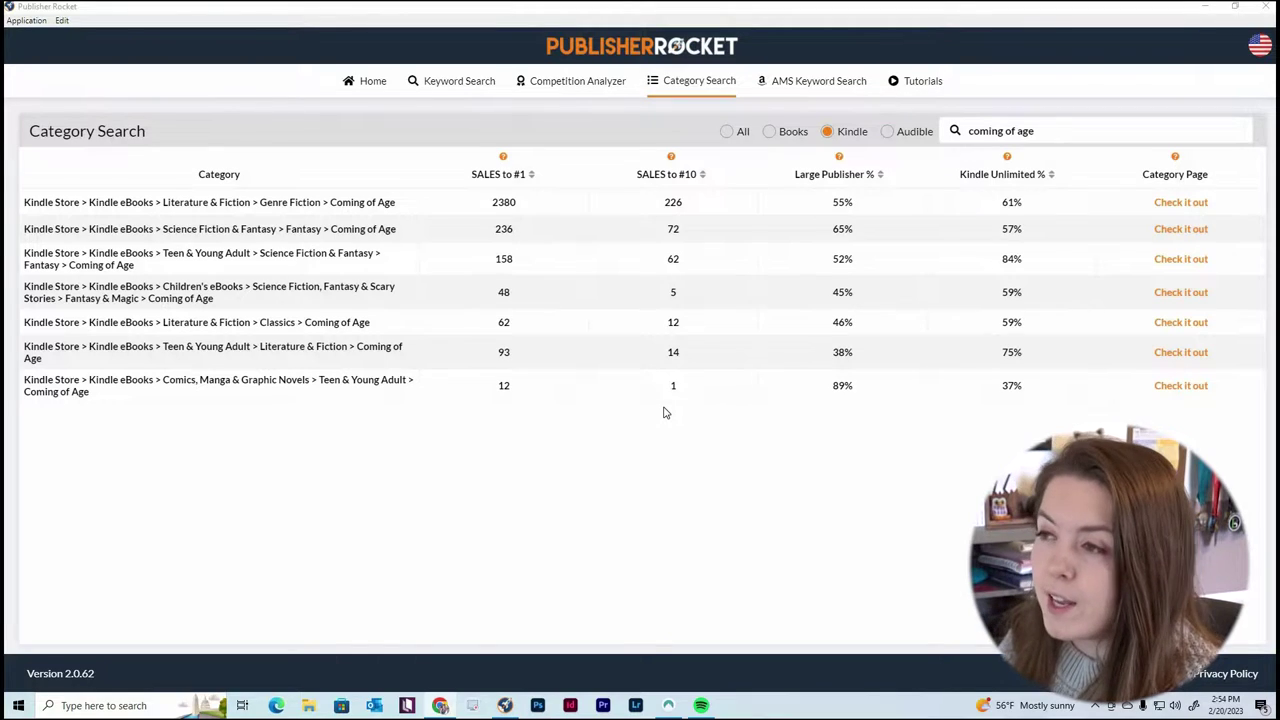
# Compare the sales needed to reach #1 across the Genre Fiction, Children's eBooks and graphic novel Coming of Age categories.
pyautogui.doubleClick(510, 202)
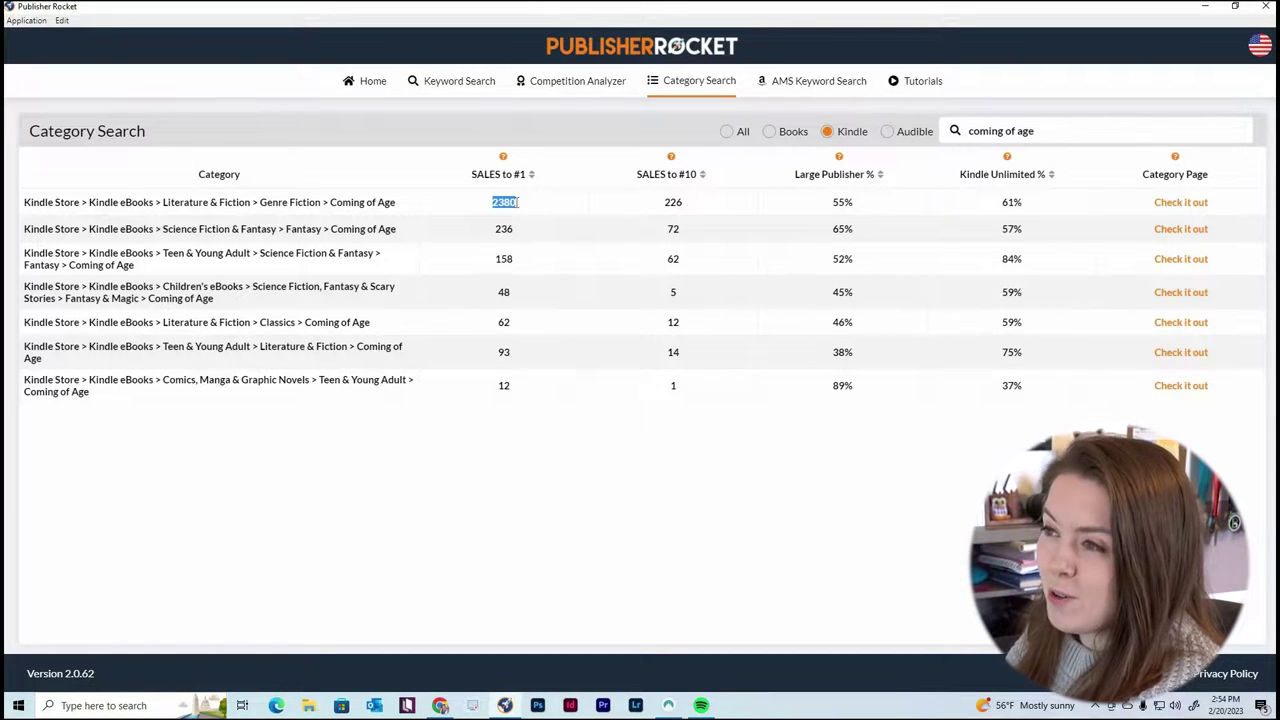
pyautogui.click(483, 205)
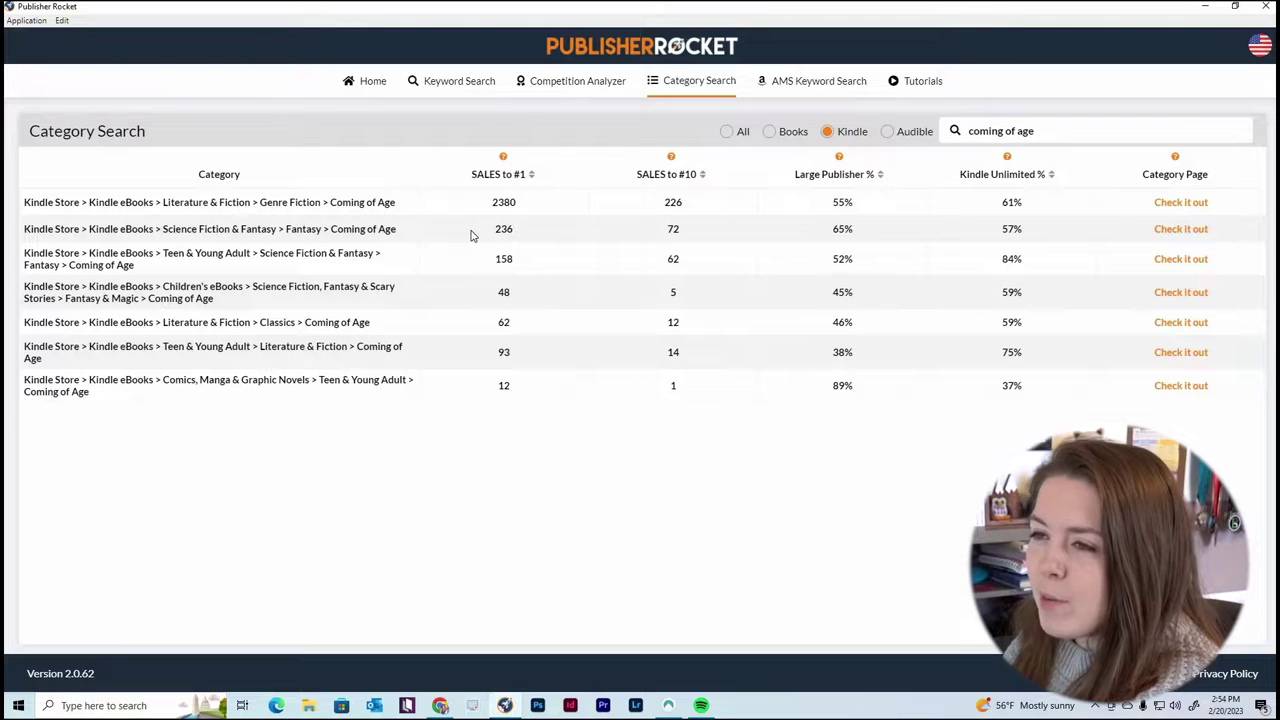
pyautogui.doubleClick(505, 293)
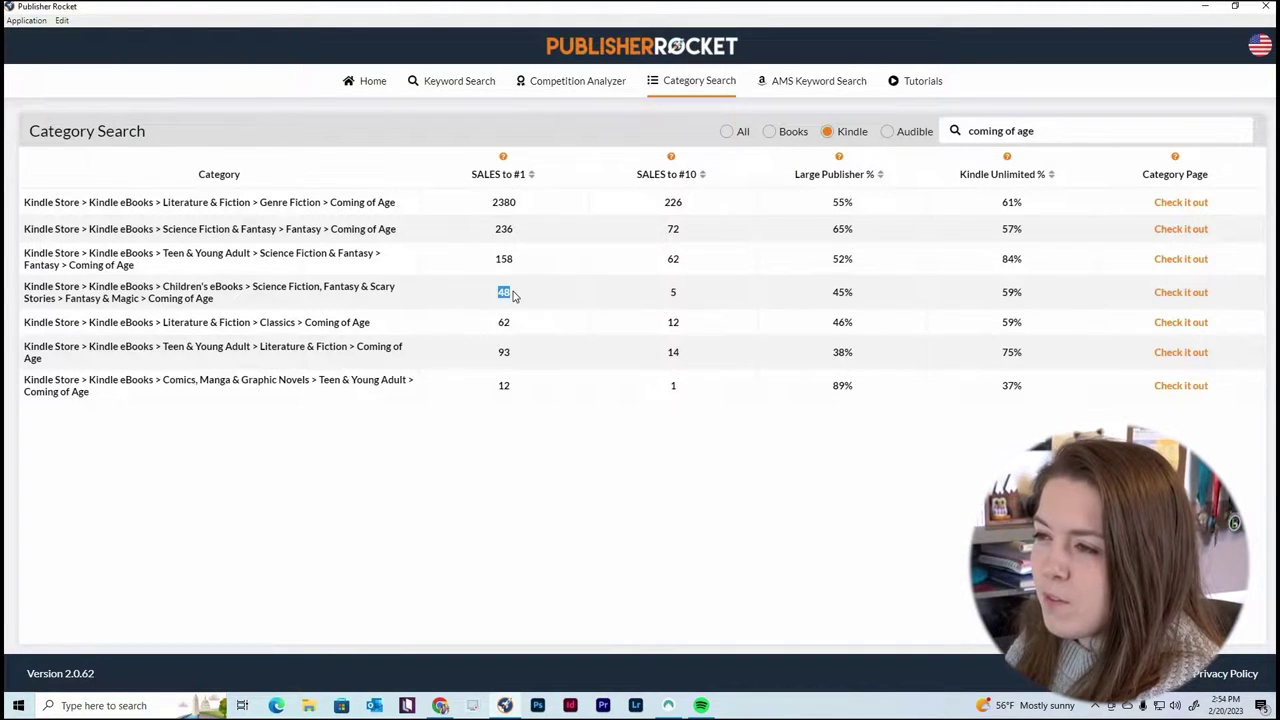
pyautogui.doubleClick(520, 387)
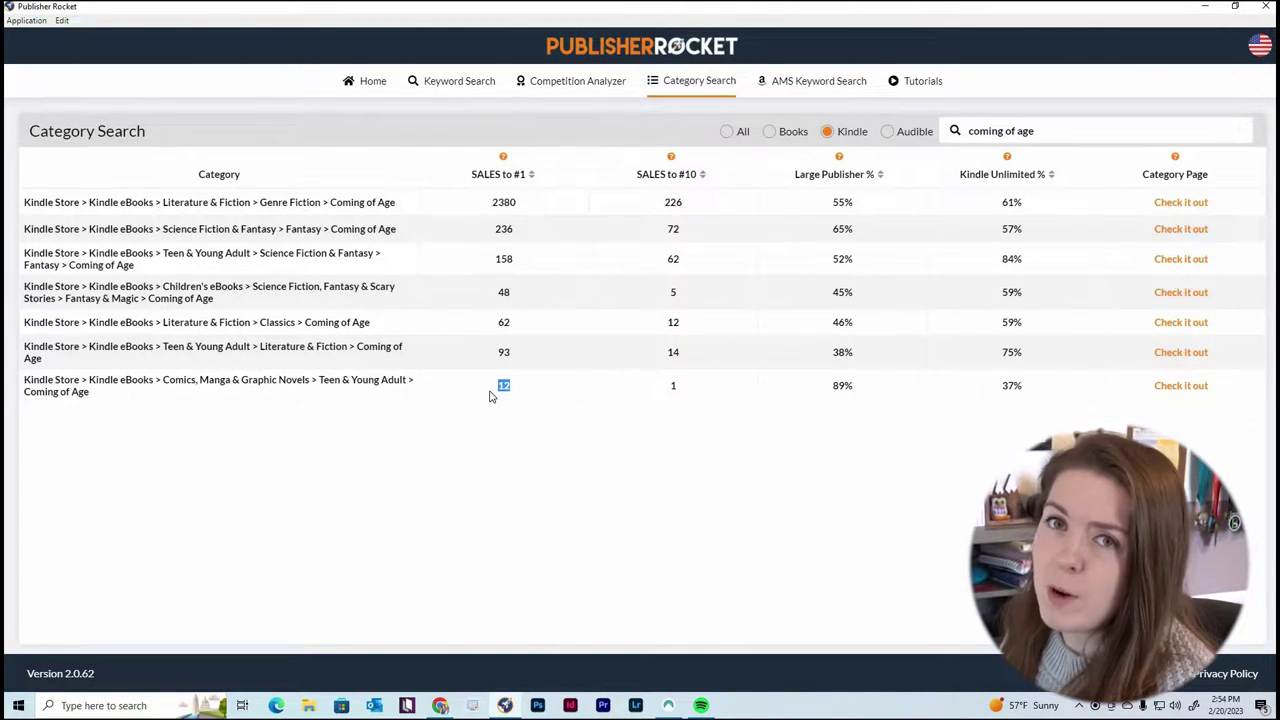
pyautogui.click(506, 386)
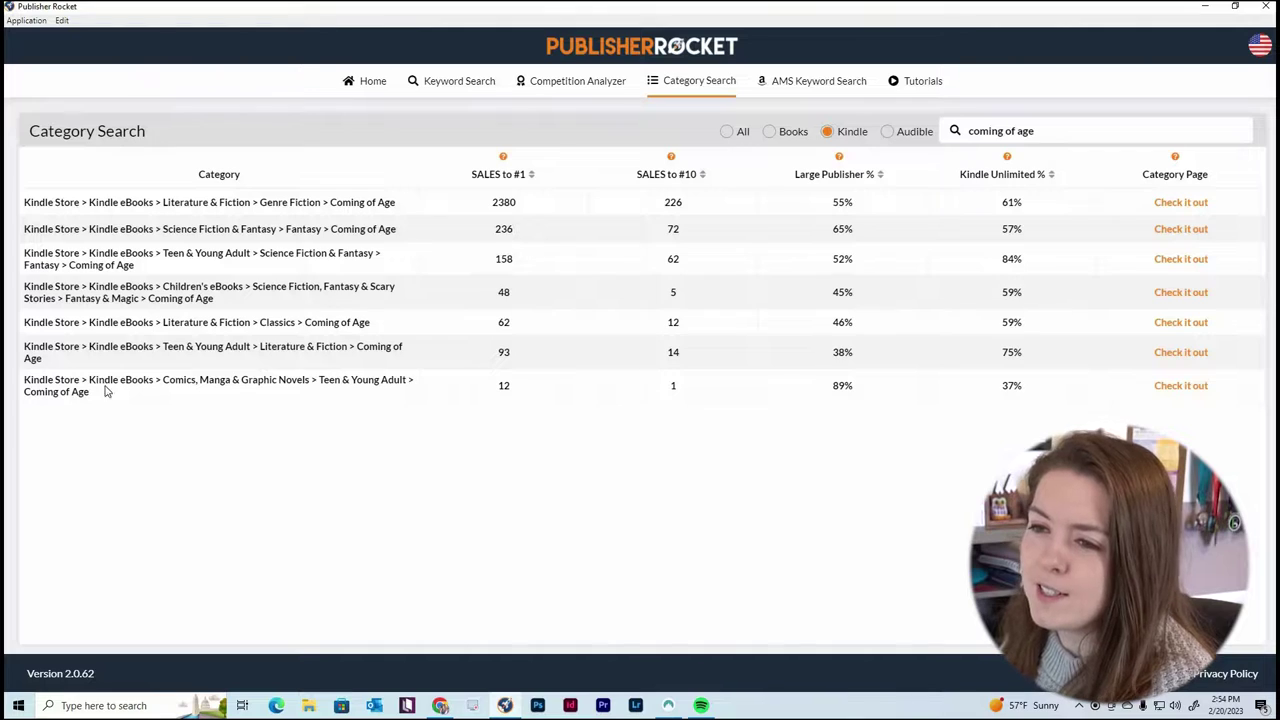
# Examine the Comics, Manga & Graphic Novels part of the Teen & Young Adult Coming of Age category path.
pyautogui.moveTo(30, 380); pyautogui.dragTo(40, 380)
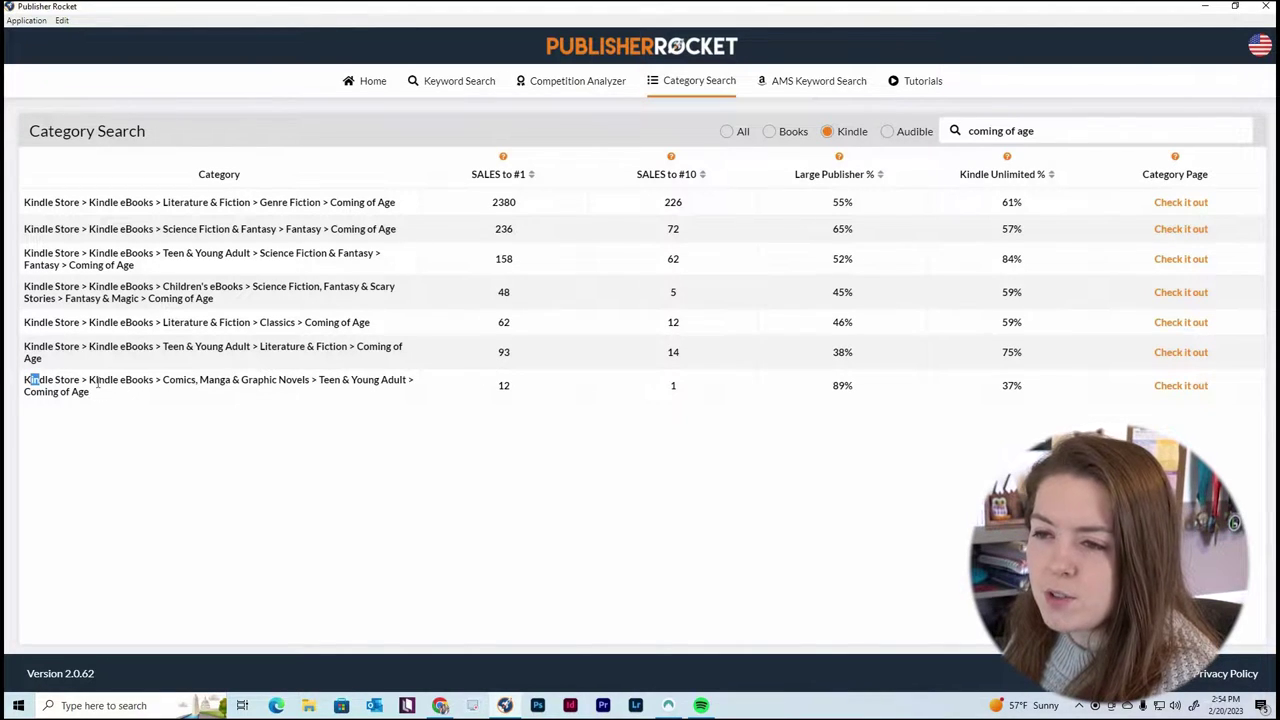
pyautogui.moveTo(163, 380); pyautogui.dragTo(313, 380)
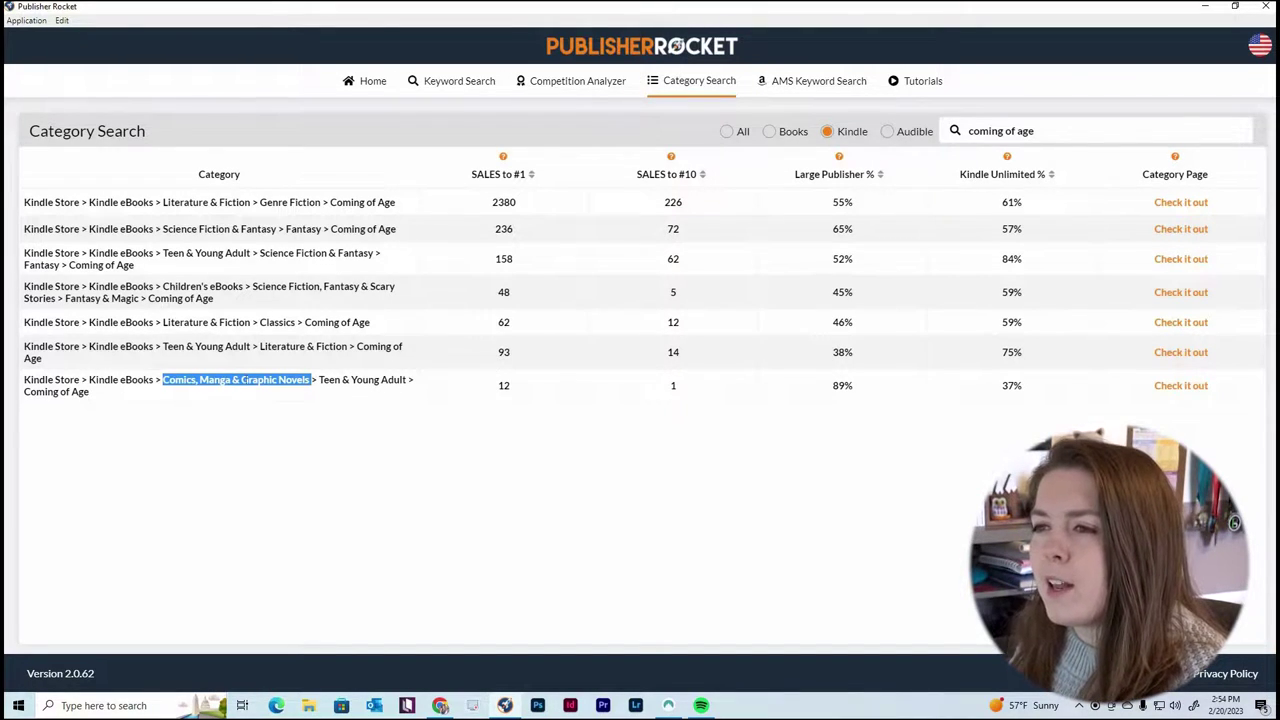
pyautogui.click(165, 380)
pyautogui.moveTo(163, 380); pyautogui.dragTo(309, 381)
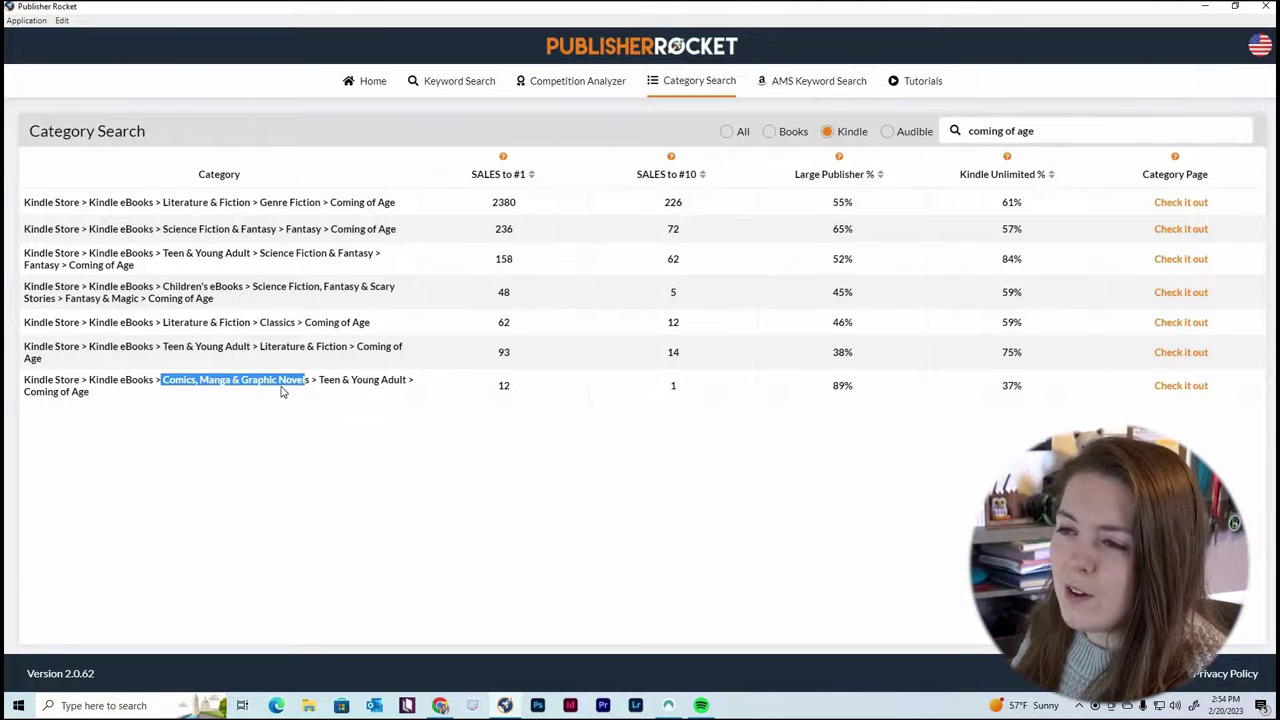
pyautogui.click(377, 378)
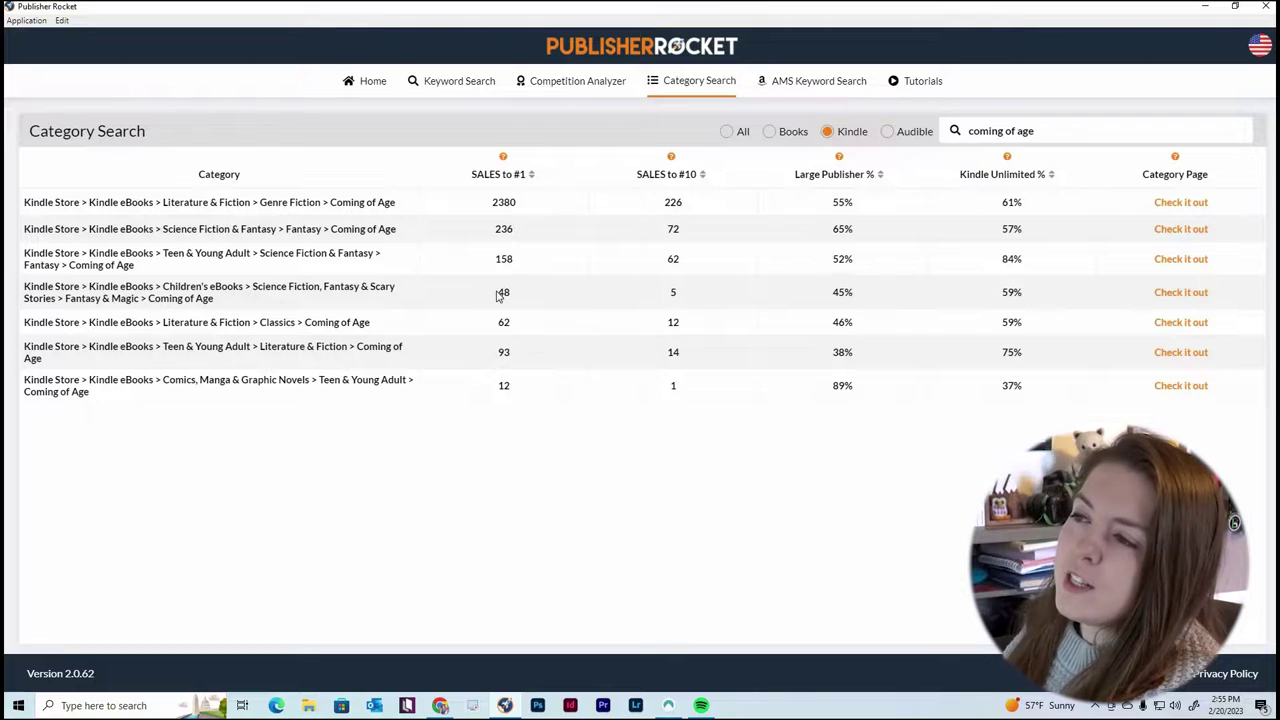
# Examine the Children's eBooks Coming of Age category's path, including Science Fiction, Fantasy & Scary Stories, and its sales to #1.
pyautogui.moveTo(499, 291); pyautogui.dragTo(520, 295)
pyautogui.click(160, 294)
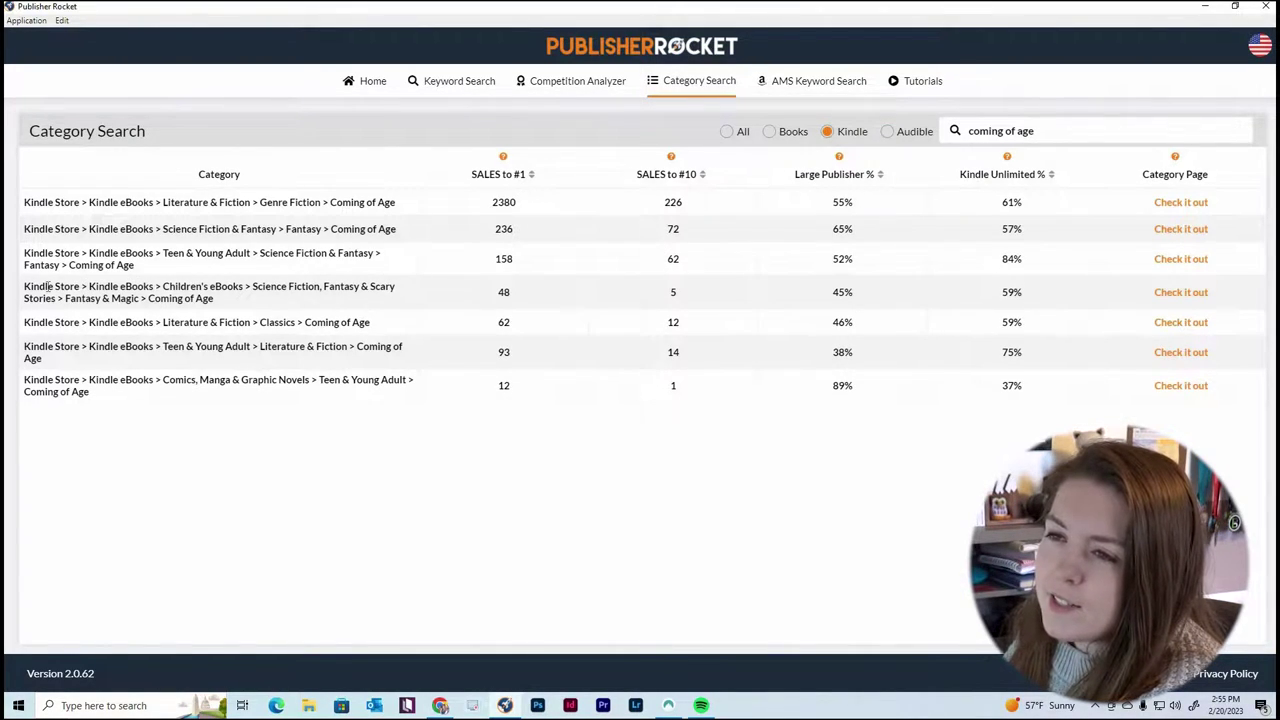
pyautogui.moveTo(165, 287); pyautogui.dragTo(265, 282)
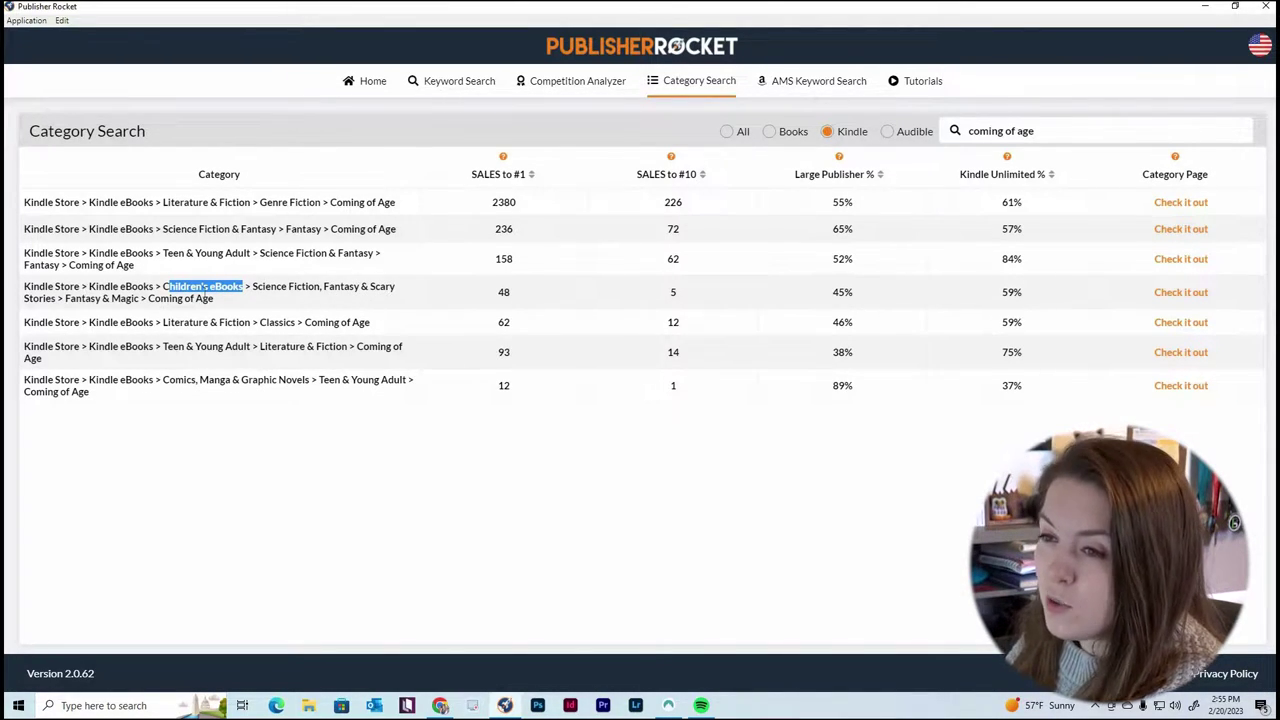
pyautogui.click(253, 286)
pyautogui.moveTo(253, 286); pyautogui.dragTo(56, 303)
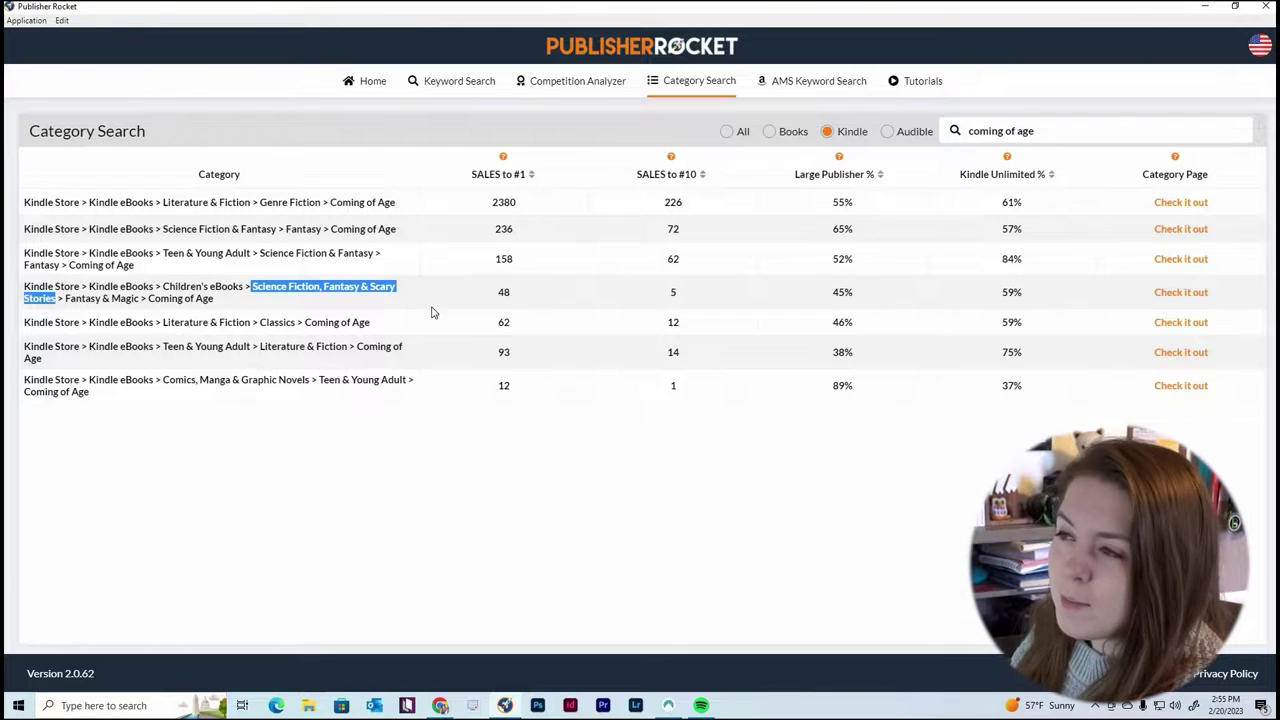
pyautogui.click(510, 293)
pyautogui.doubleClick(510, 293)
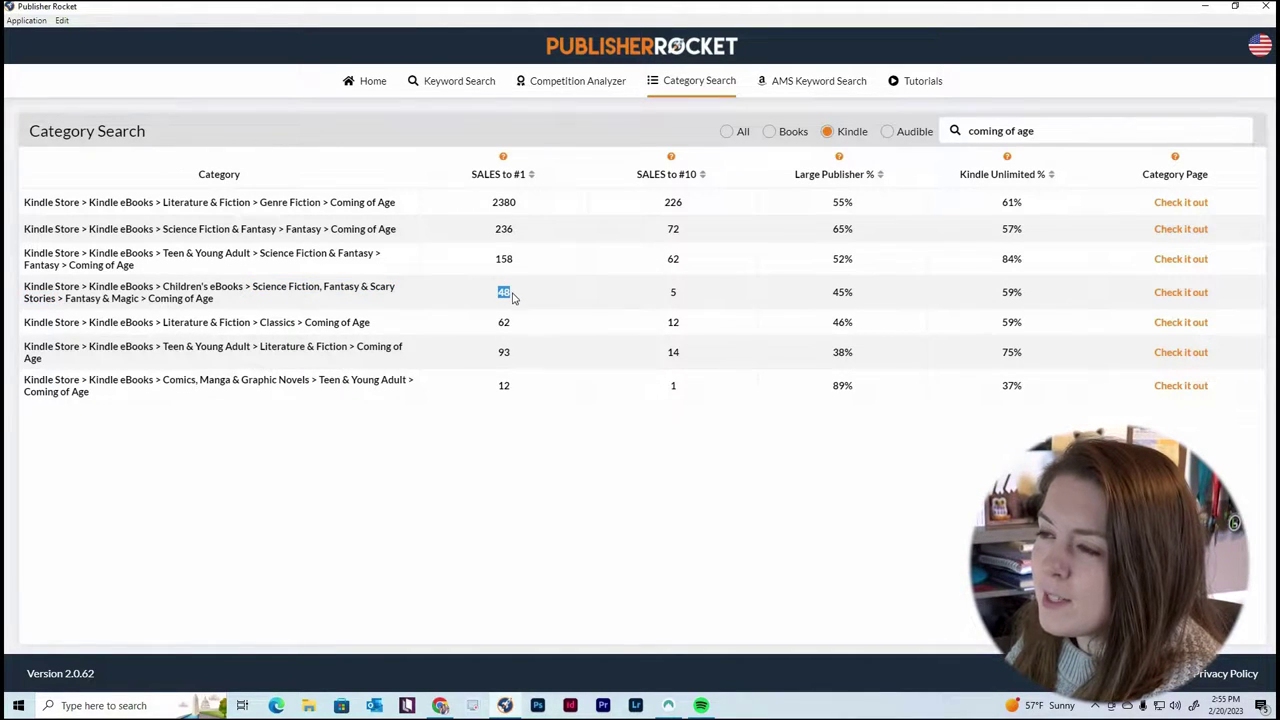
# Compare sales to #1 for the Classics and Children's eBooks Coming of Age categories, and reread the Children's and graphic novel category paths.
pyautogui.click(555, 312)
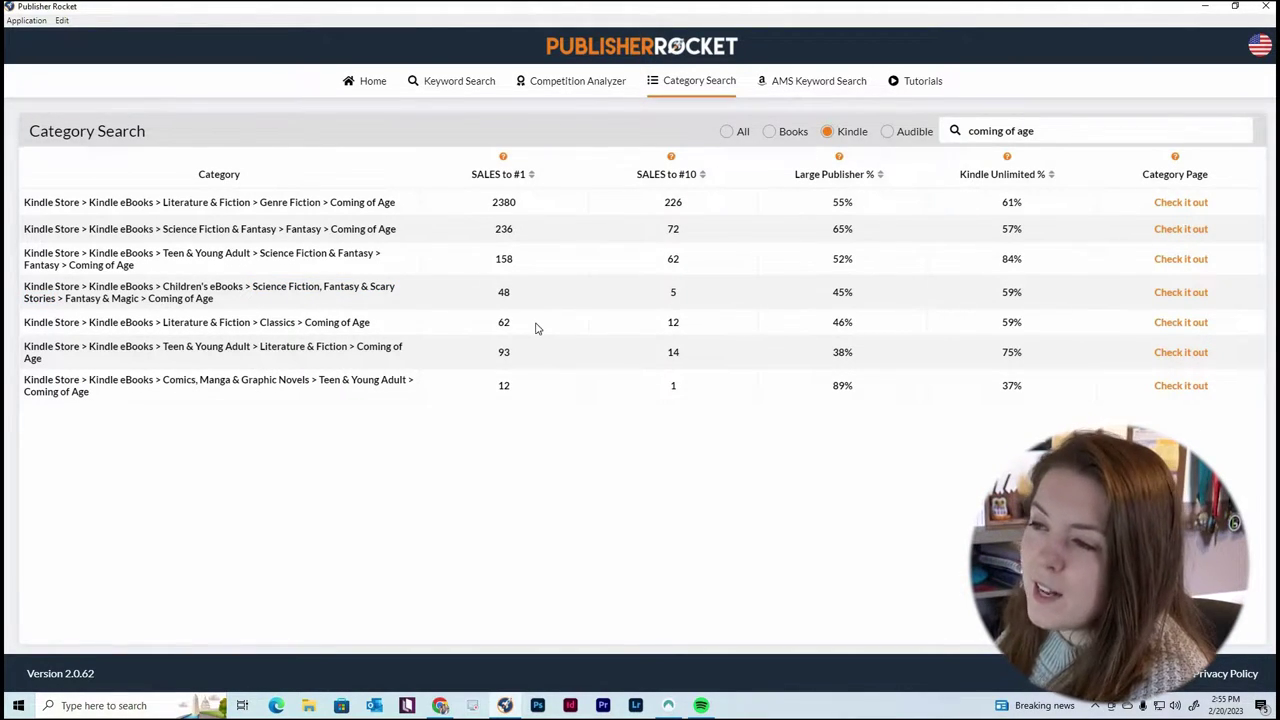
pyautogui.doubleClick(503, 323)
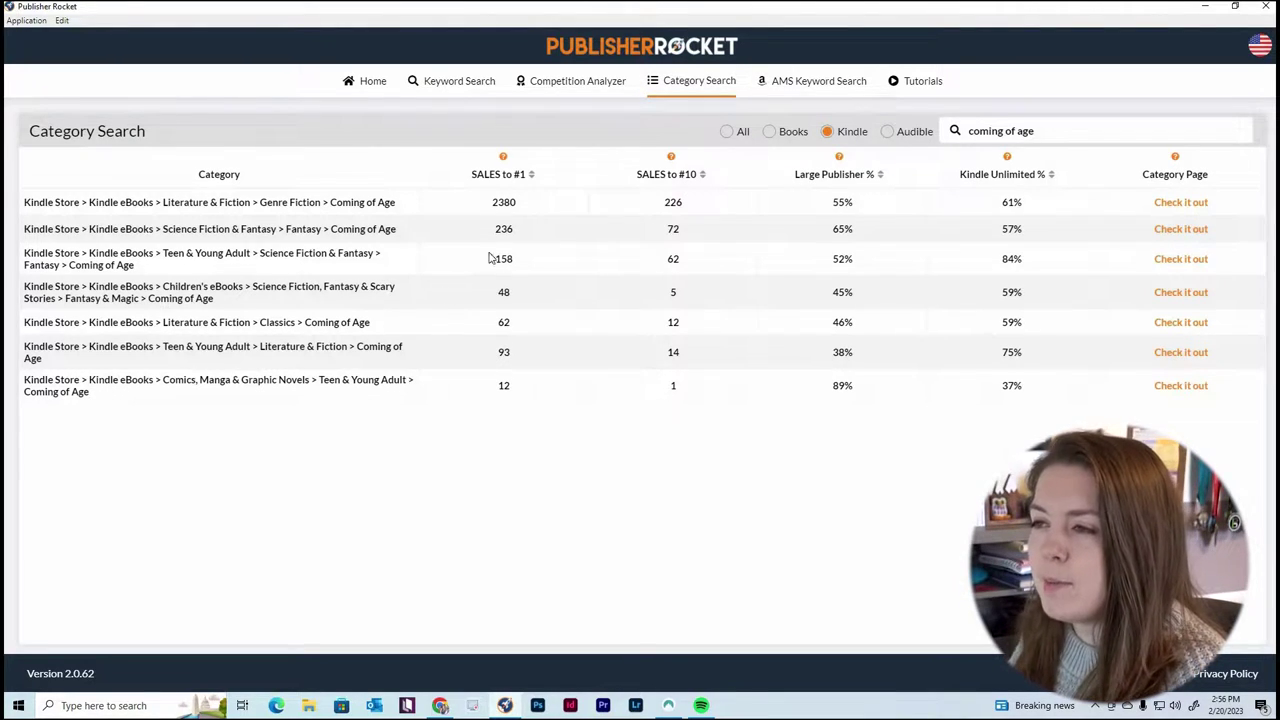
pyautogui.tripleClick(228, 305)
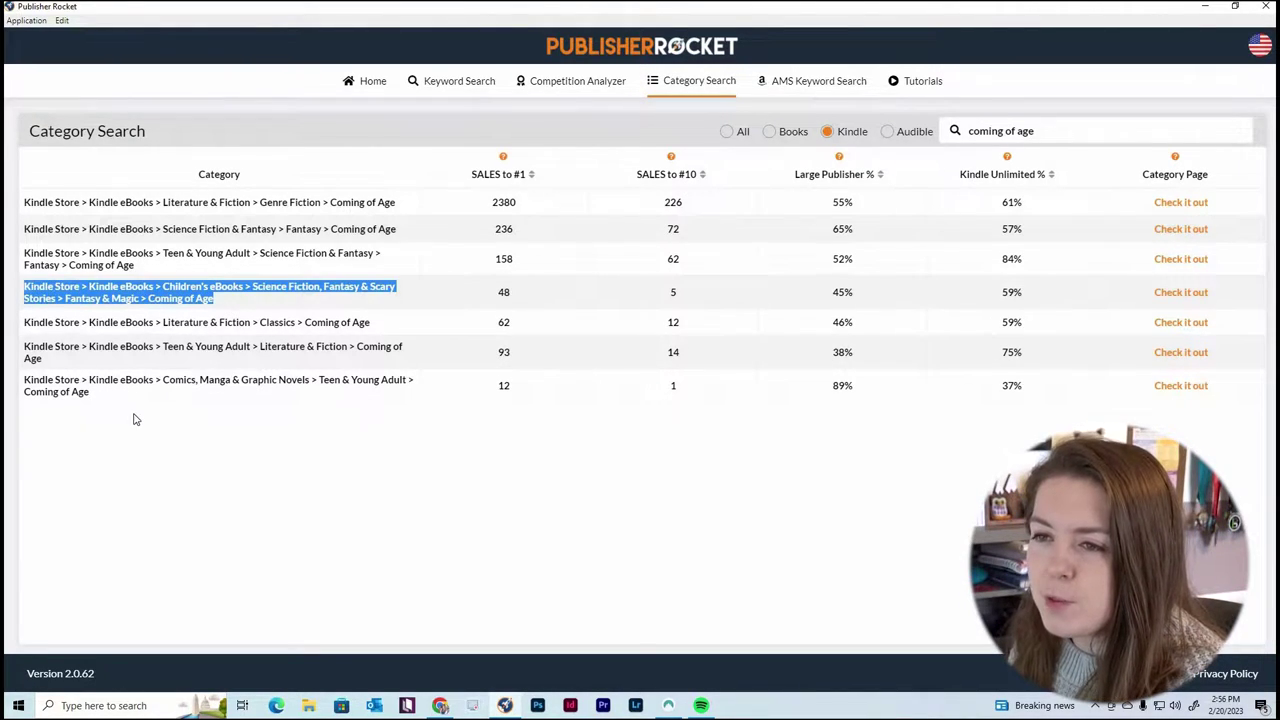
pyautogui.moveTo(106, 394); pyautogui.dragTo(428, 374)
pyautogui.click(428, 374)
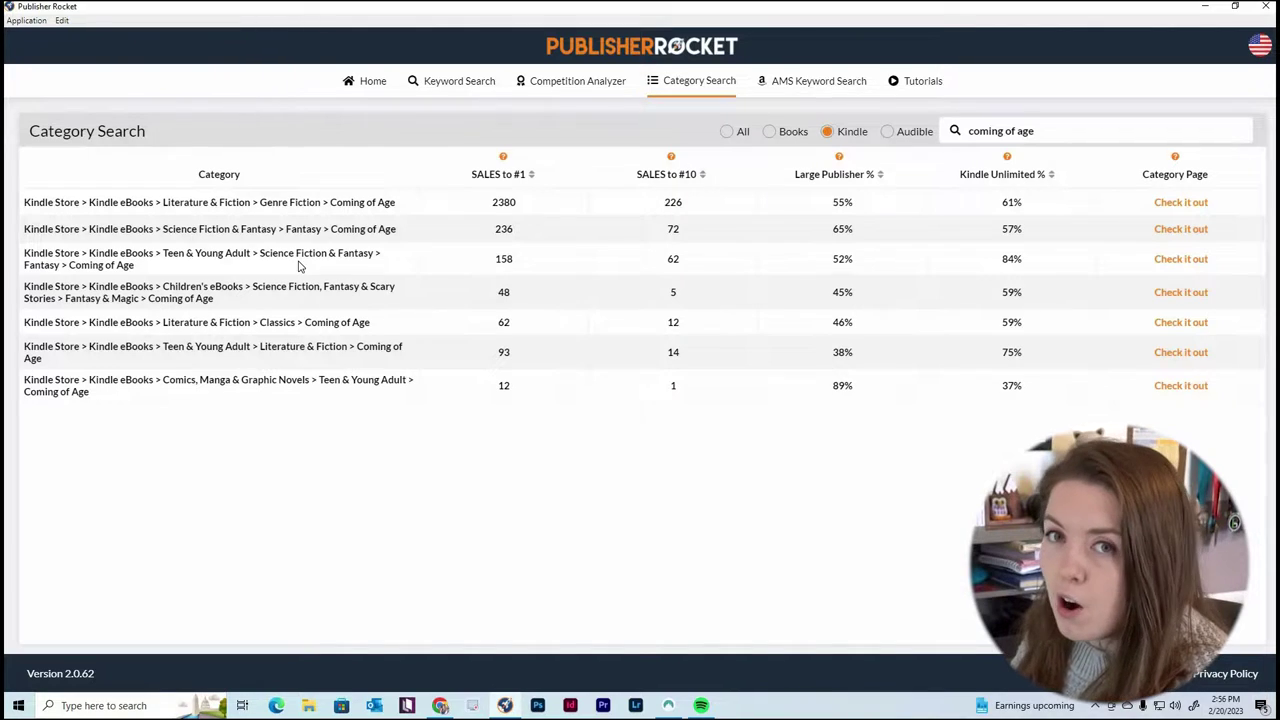
# Switch to the Blurb document in Google Docs and review the full book blurb above the Description section.
pyautogui.click(440, 705)
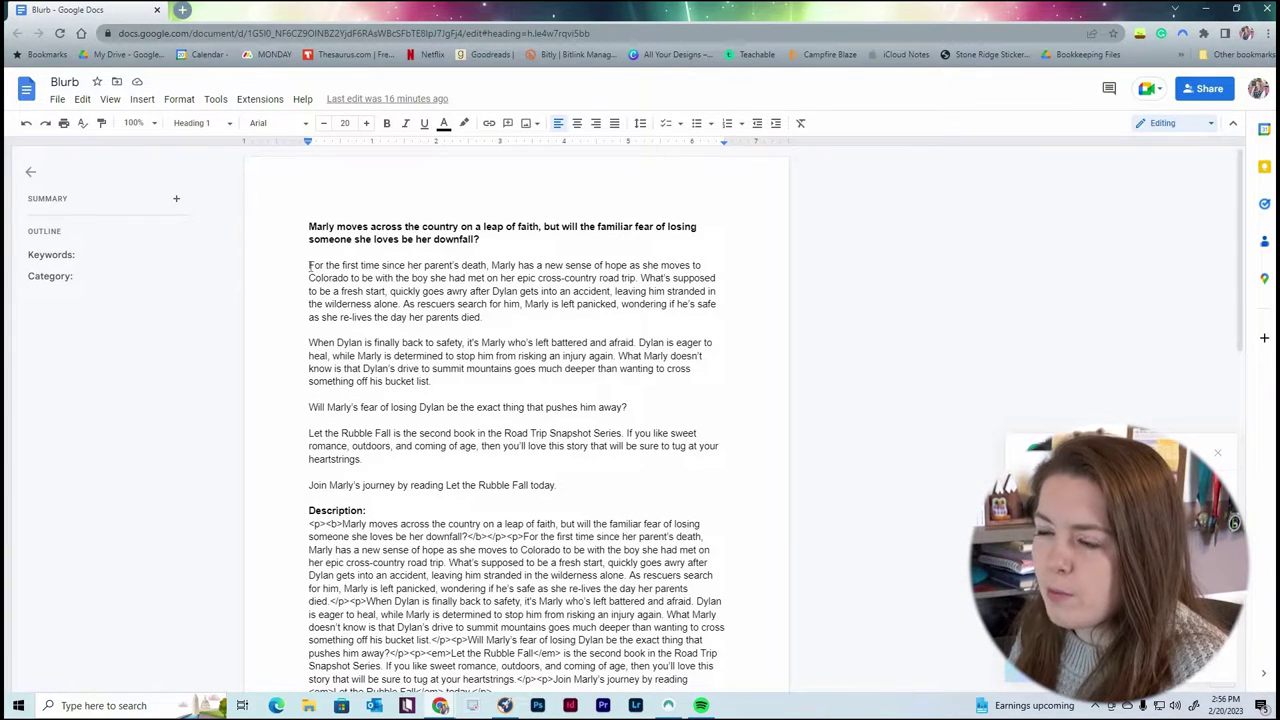
pyautogui.click(378, 289)
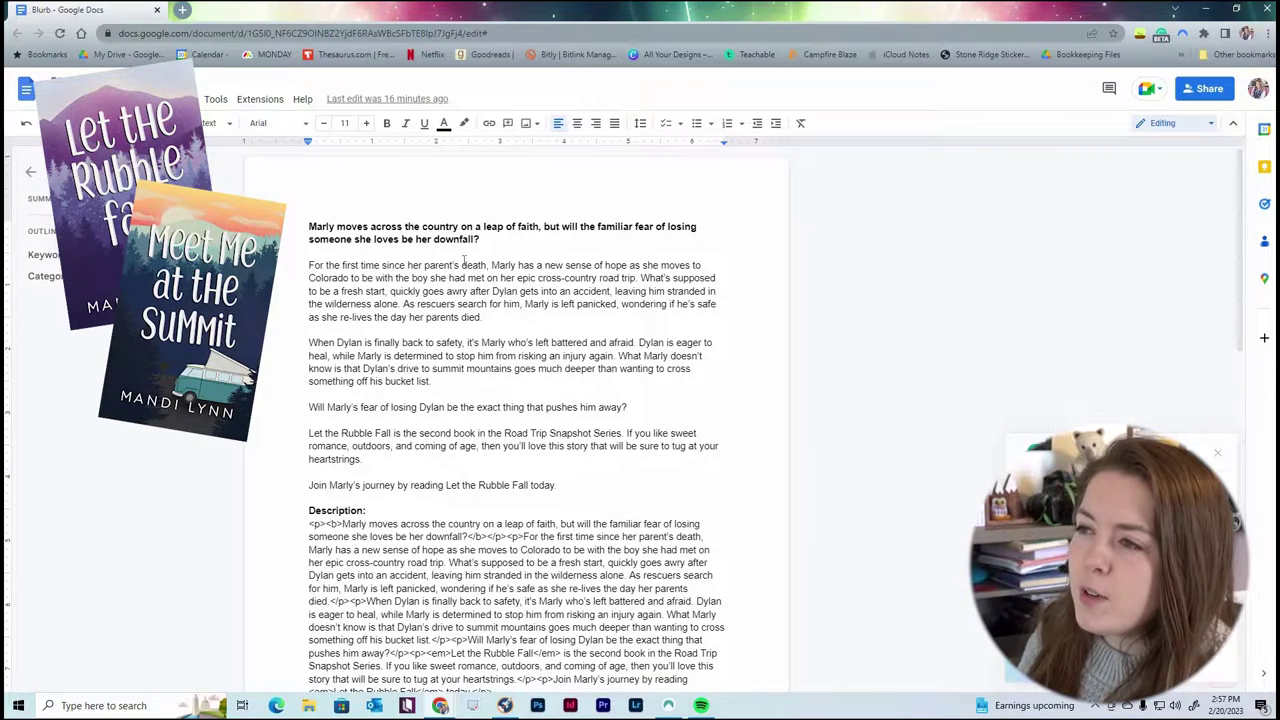
pyautogui.doubleClick(310, 228)
pyautogui.hotkey('ctrl', 'shift', 'Down')
pyautogui.hotkey('ctrl', 'shift', 'Down')
pyautogui.hotkey('ctrl', 'shift', 'Down')
pyautogui.hotkey('ctrl', 'shift', 'Down')
pyautogui.hotkey('ctrl', 'shift', 'Down')
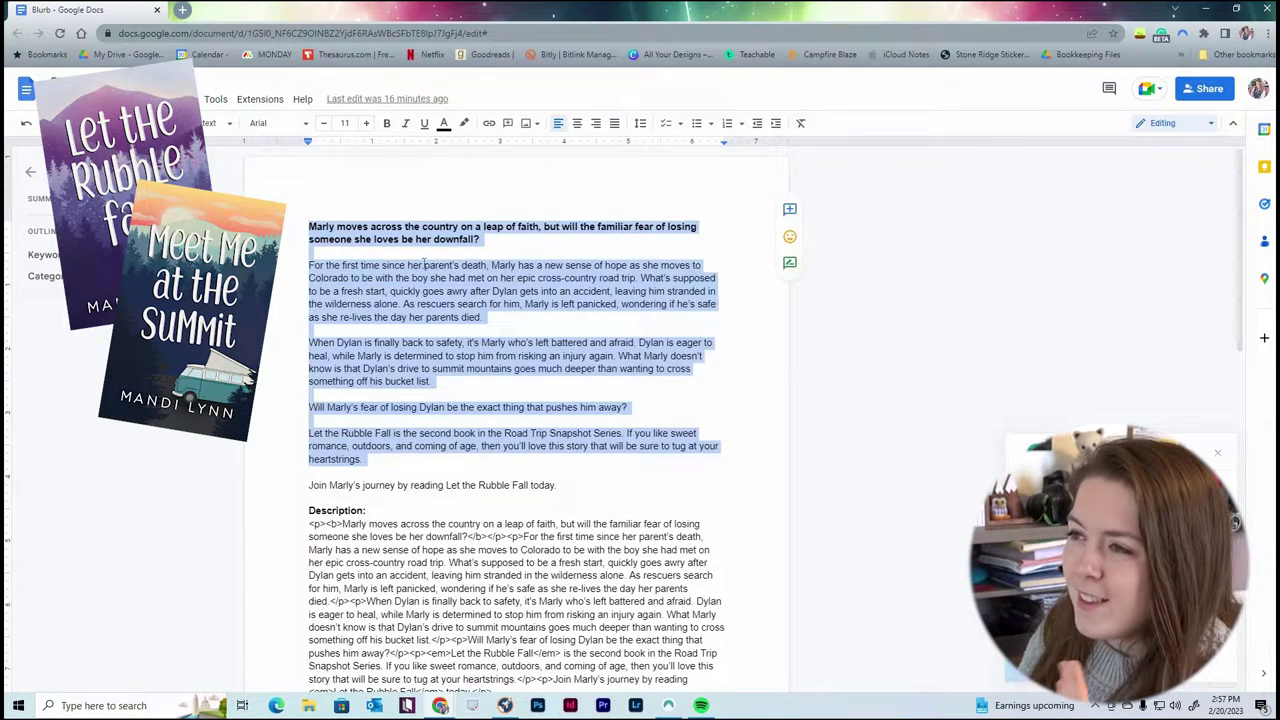
pyautogui.press('Left')
pyautogui.hotkey('ctrl', 'shift', 'Down')
pyautogui.hotkey('ctrl', 'shift', 'Down')
pyautogui.hotkey('ctrl', 'shift', 'Down')
pyautogui.hotkey('ctrl', 'shift', 'Down')
pyautogui.hotkey('ctrl', 'shift', 'Down')
pyautogui.hotkey('ctrl', 'shift', 'Down')
pyautogui.hotkey('ctrl', 'shift', 'Down')
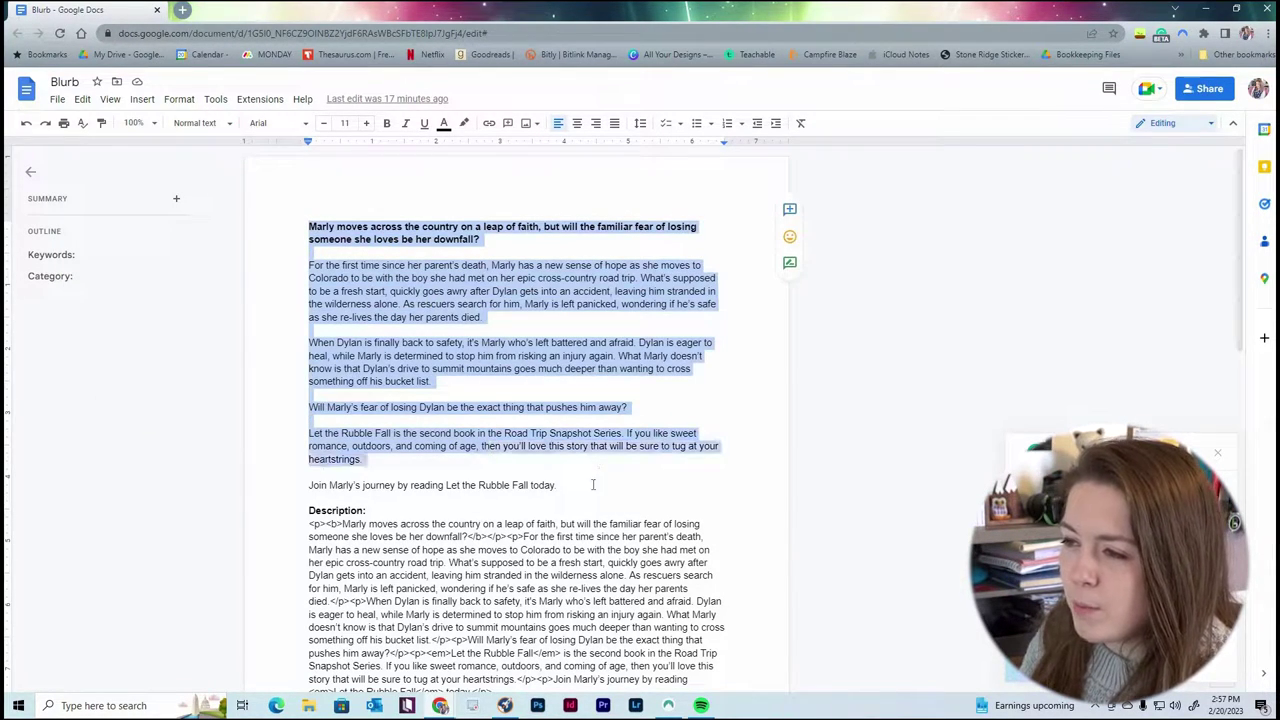
pyautogui.click(447, 421)
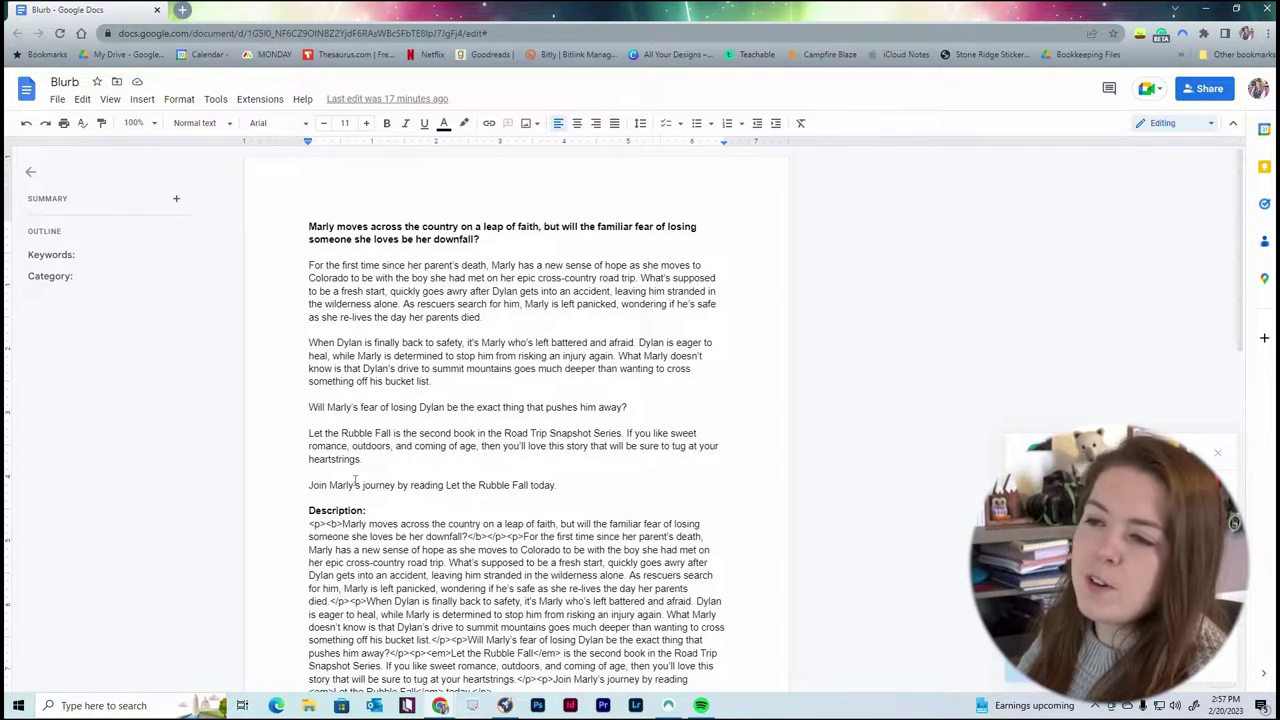
# Examine the blurb's Road Trip Snapshot Series paragraph for its genre terms, including sweet romance, outdoors and coming of age.
pyautogui.click(390, 462)
pyautogui.keyDown('shift'); pyautogui.click(281, 438); pyautogui.keyUp('shift')
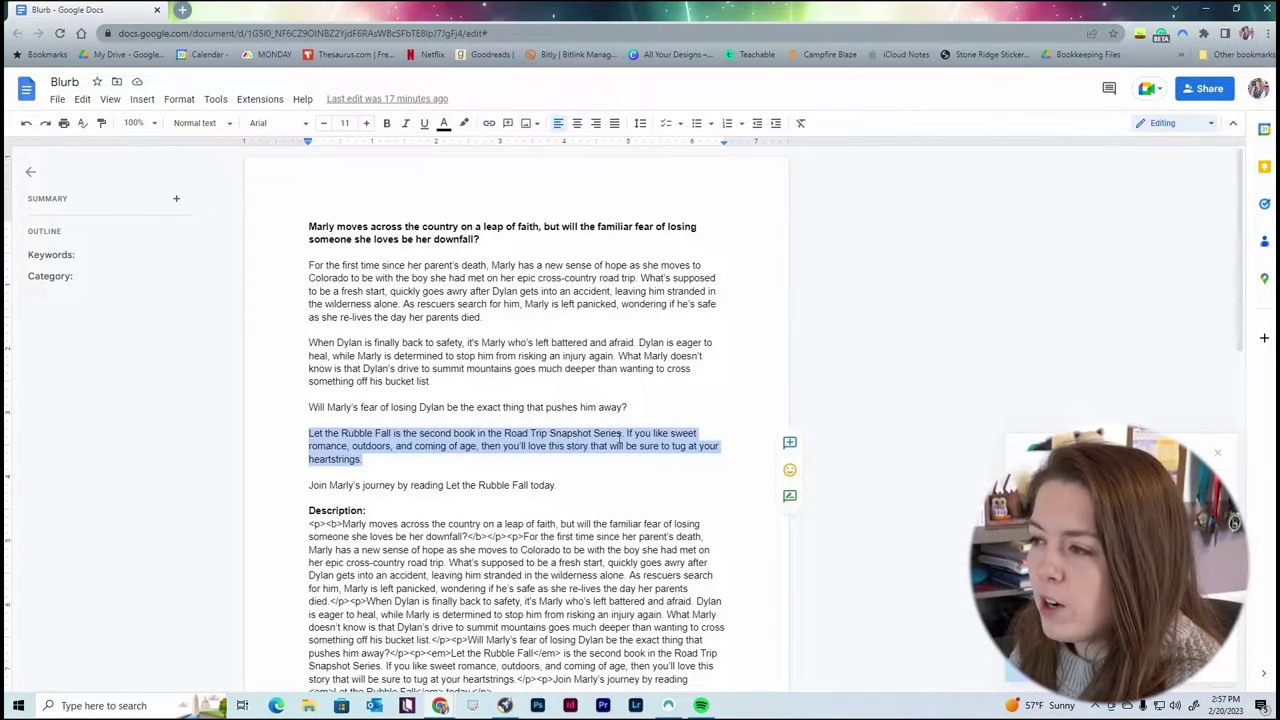
pyautogui.click(600, 445)
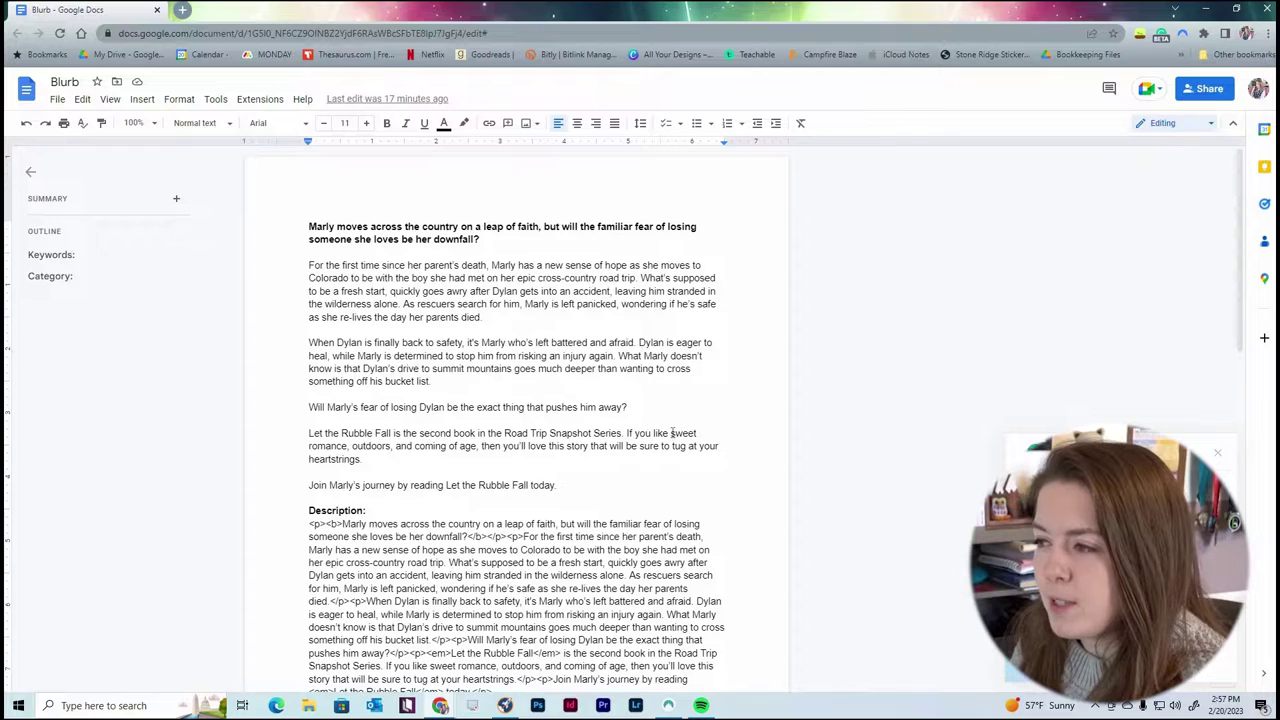
pyautogui.moveTo(670, 434); pyautogui.dragTo(476, 447)
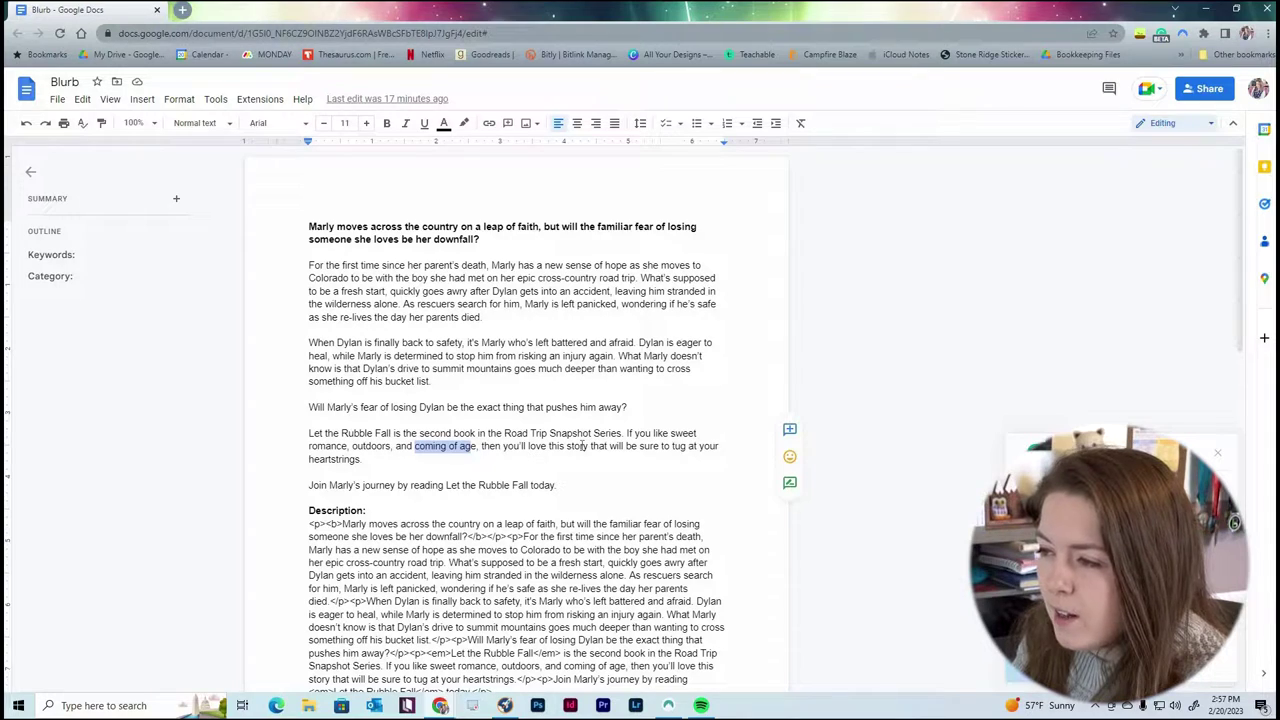
pyautogui.moveTo(529, 447); pyautogui.dragTo(592, 447)
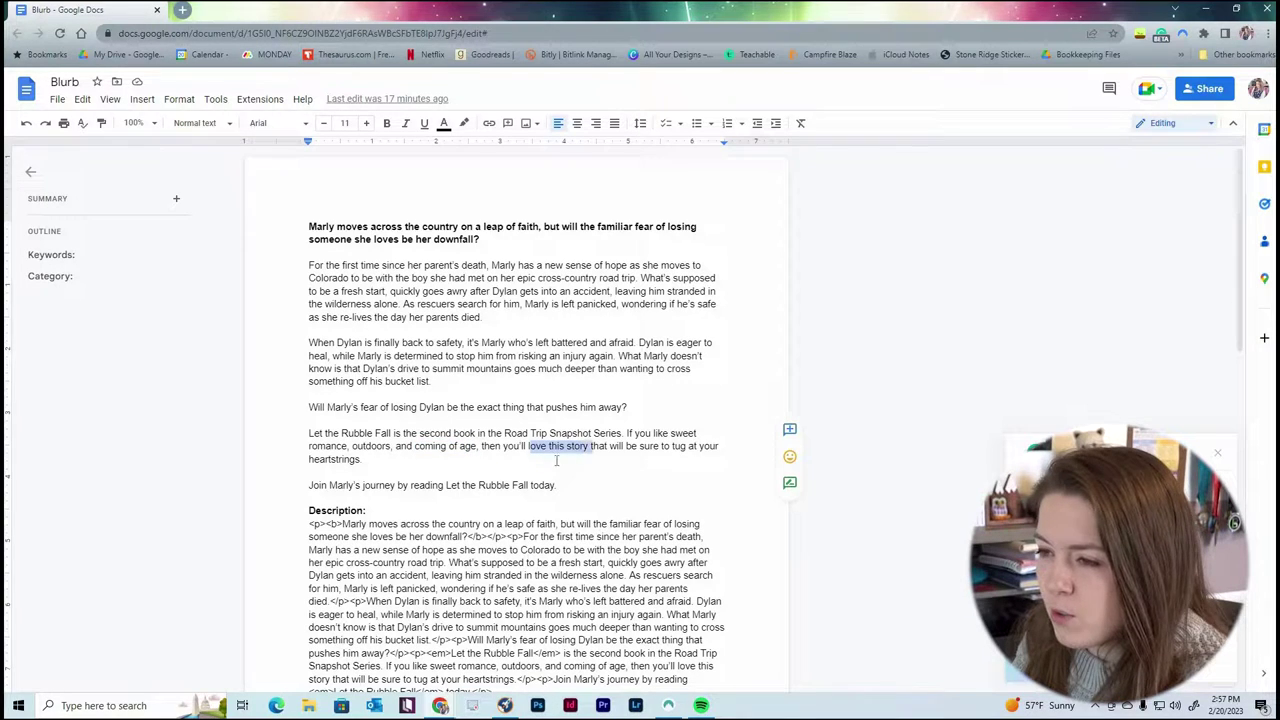
pyautogui.click(400, 464)
pyautogui.keyDown('shift'); pyautogui.click(310, 433); pyautogui.keyUp('shift')
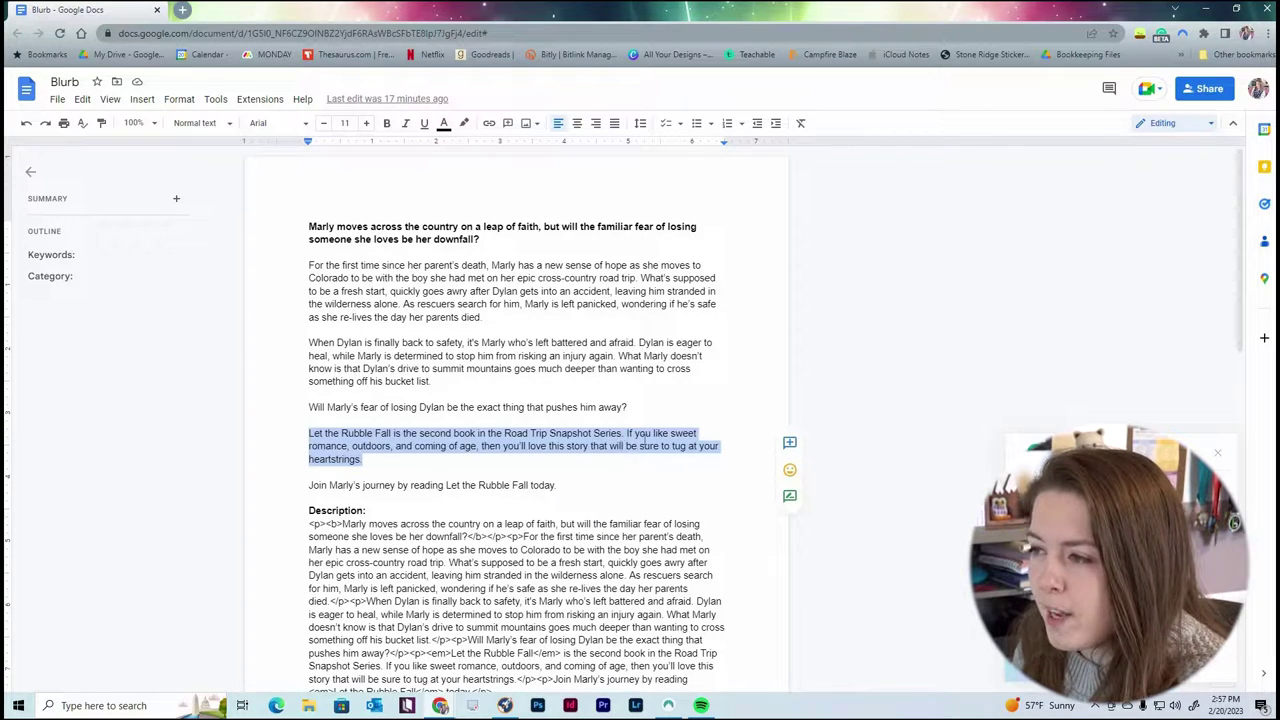
# Return to Publisher Rocket and examine the Genre Fiction Coming of Age category's sales to #1 and to #10.
pyautogui.hotkey('alt', 'Tab')
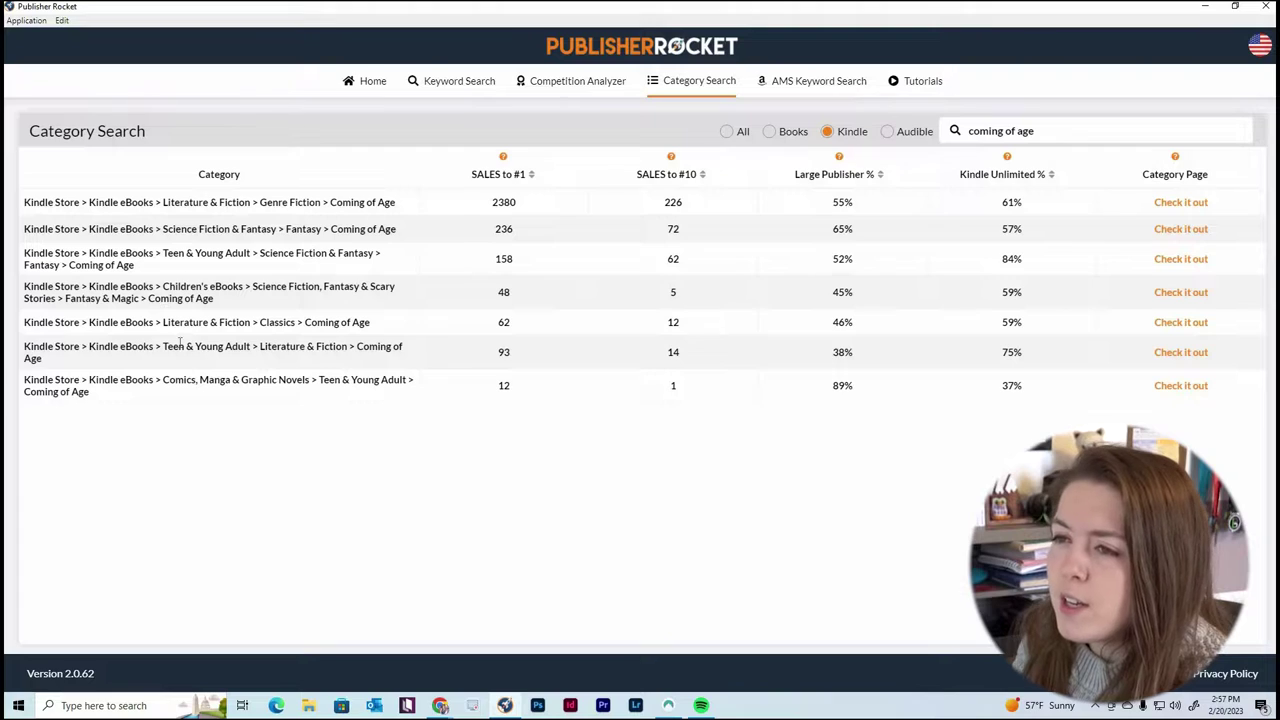
pyautogui.moveTo(398, 204); pyautogui.dragTo(24, 202)
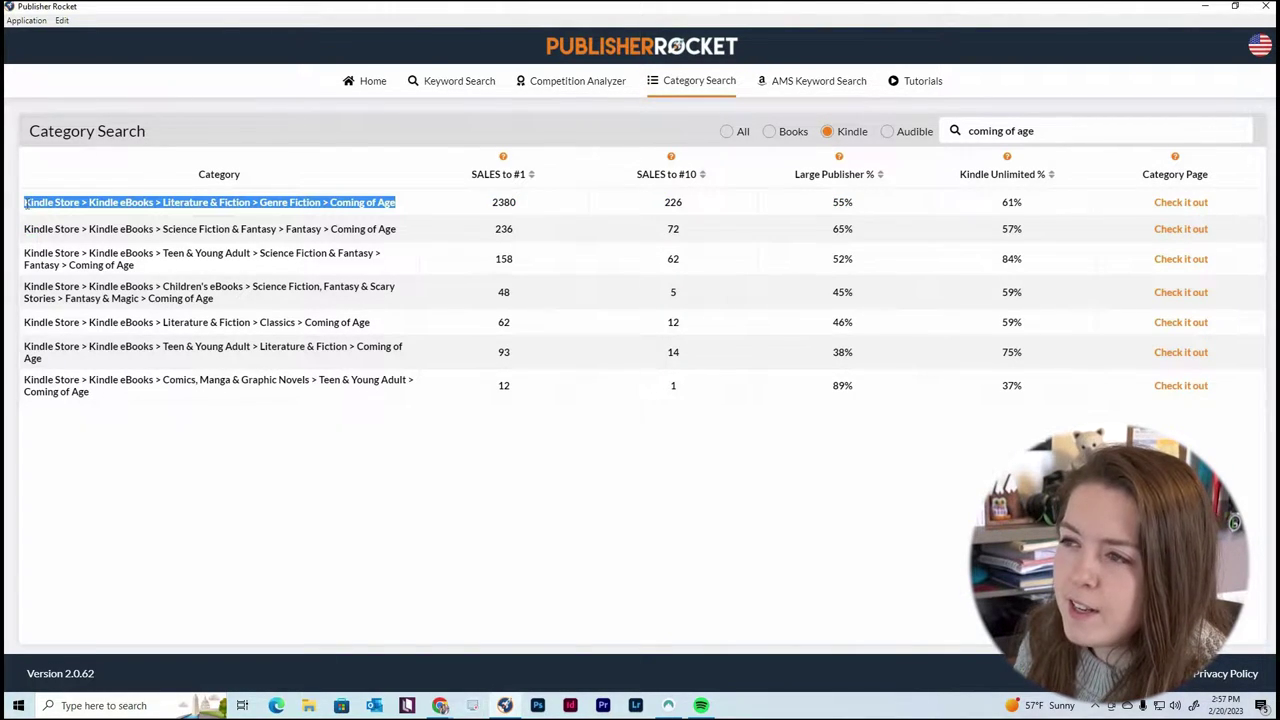
pyautogui.moveTo(481, 199); pyautogui.dragTo(520, 205)
pyautogui.moveTo(662, 203); pyautogui.dragTo(687, 205)
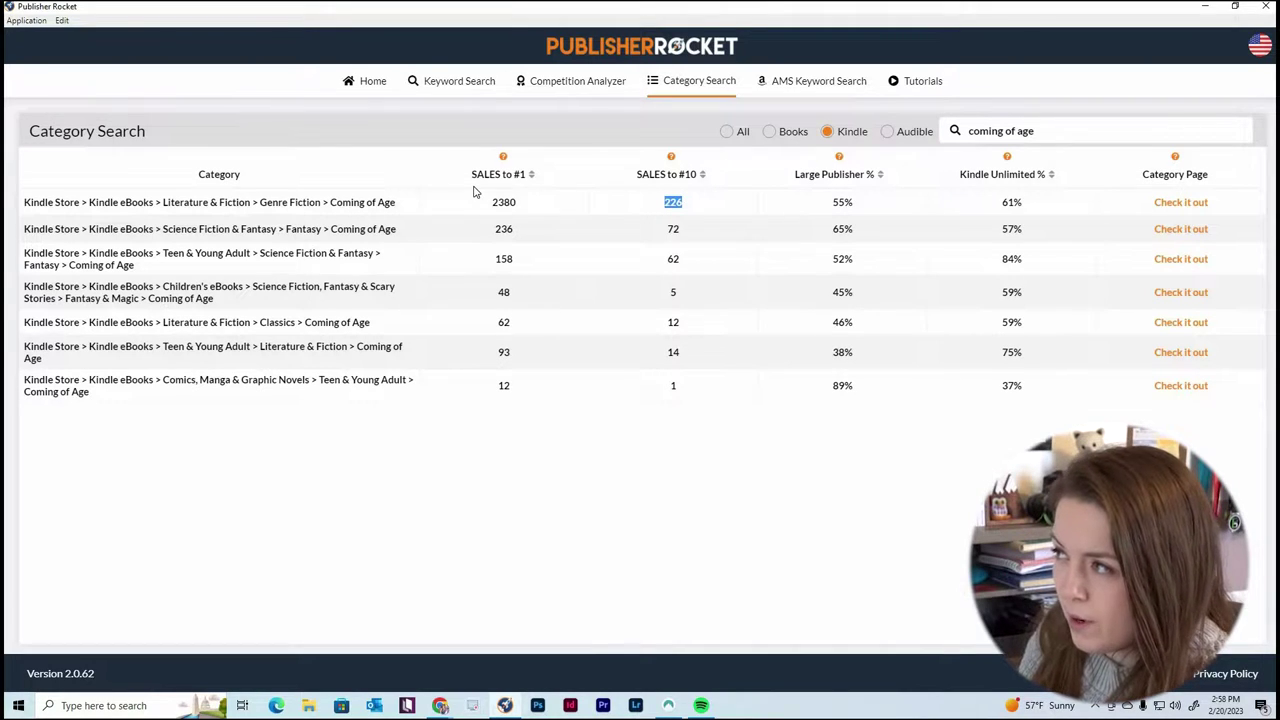
pyautogui.click(1053, 130)
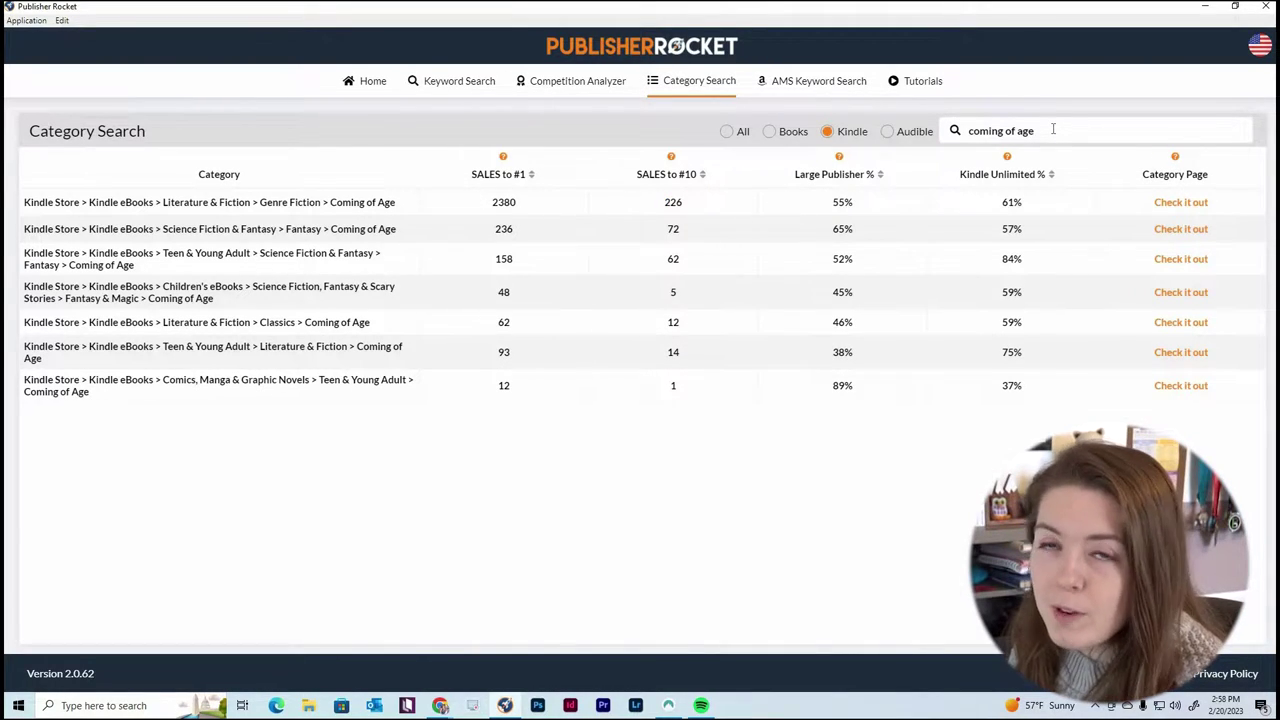
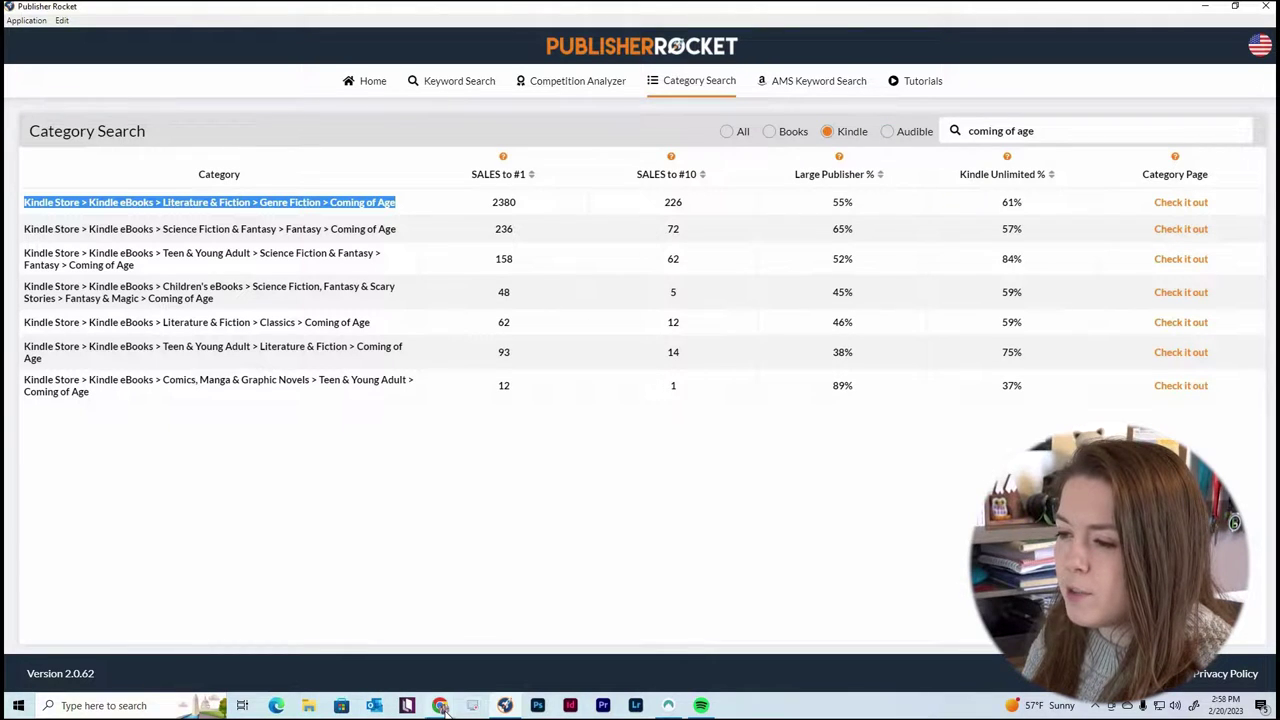
# Switch to the Blurb document in Google Docs and review its blurb, HTML-tagged description and keyword list.
pyautogui.moveTo(440, 706)
pyautogui.click(515, 615)
pyautogui.scroll(-2, 590, 430)
pyautogui.scroll(6, 590, 430)
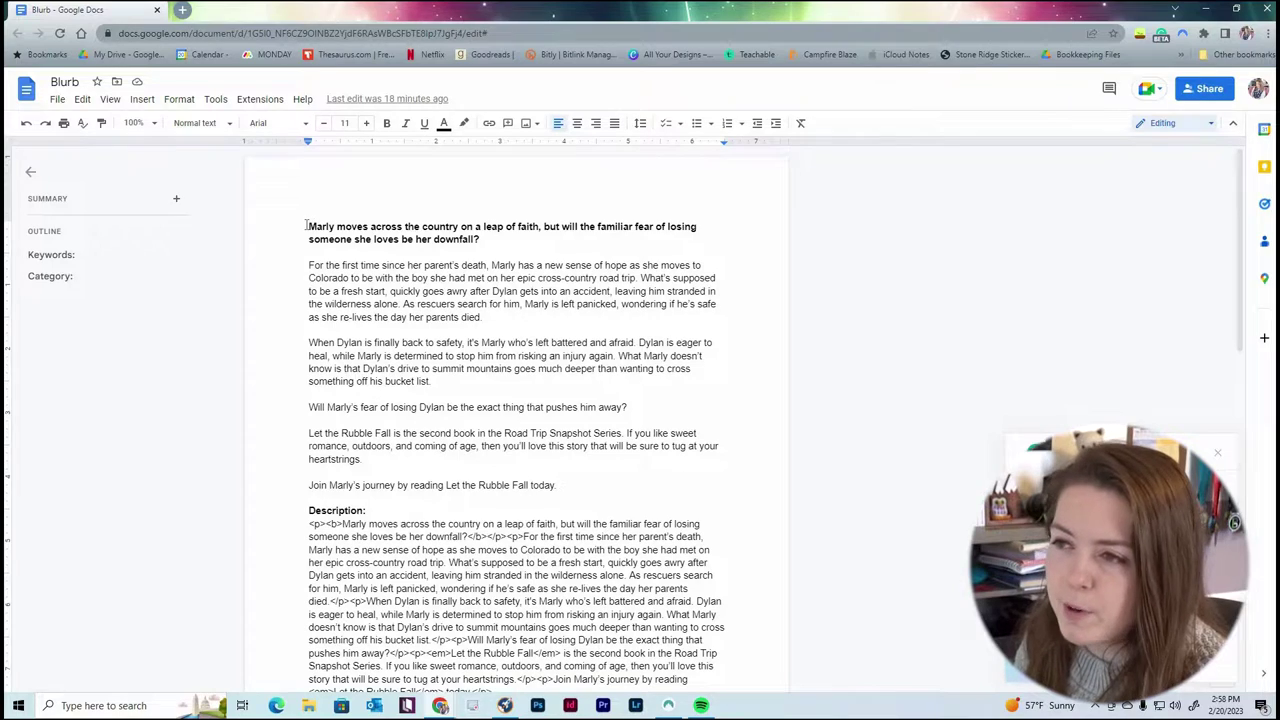
pyautogui.moveTo(518, 342); pyautogui.dragTo(531, 394)
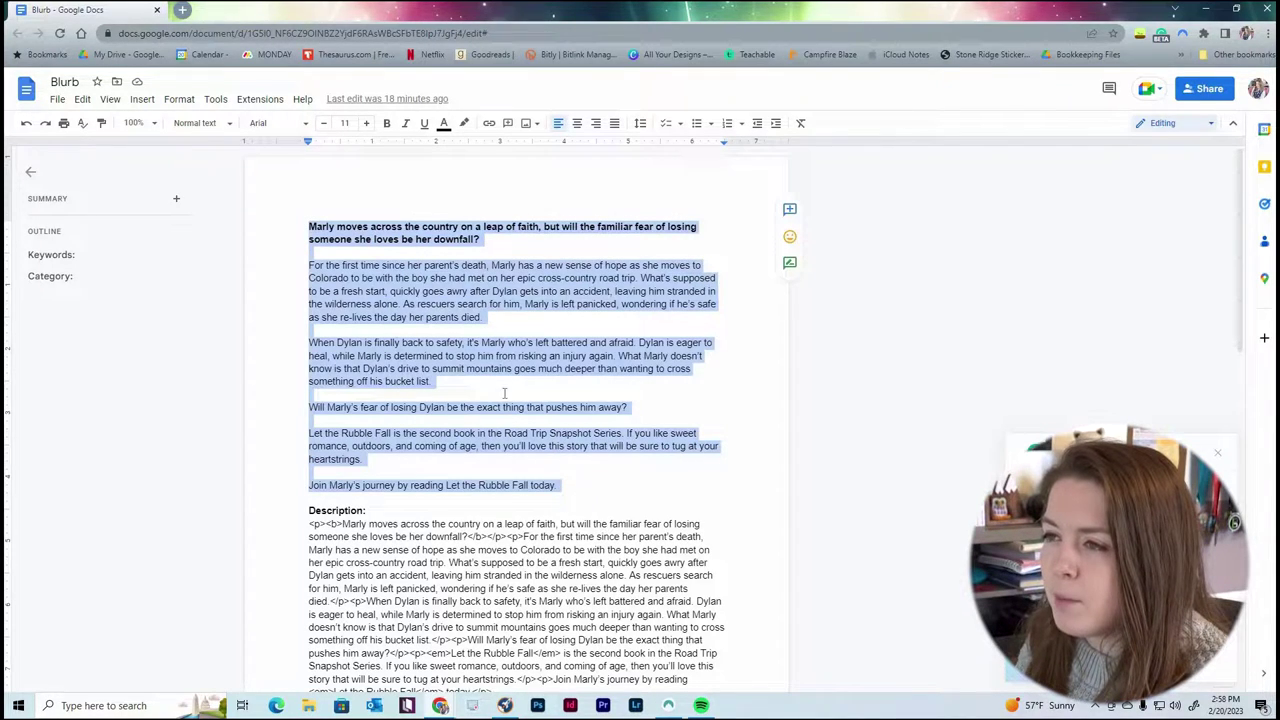
pyautogui.scroll(-4, 440, 331)
pyautogui.scroll(1, 310, 258)
pyautogui.moveTo(306, 258); pyautogui.dragTo(558, 432)
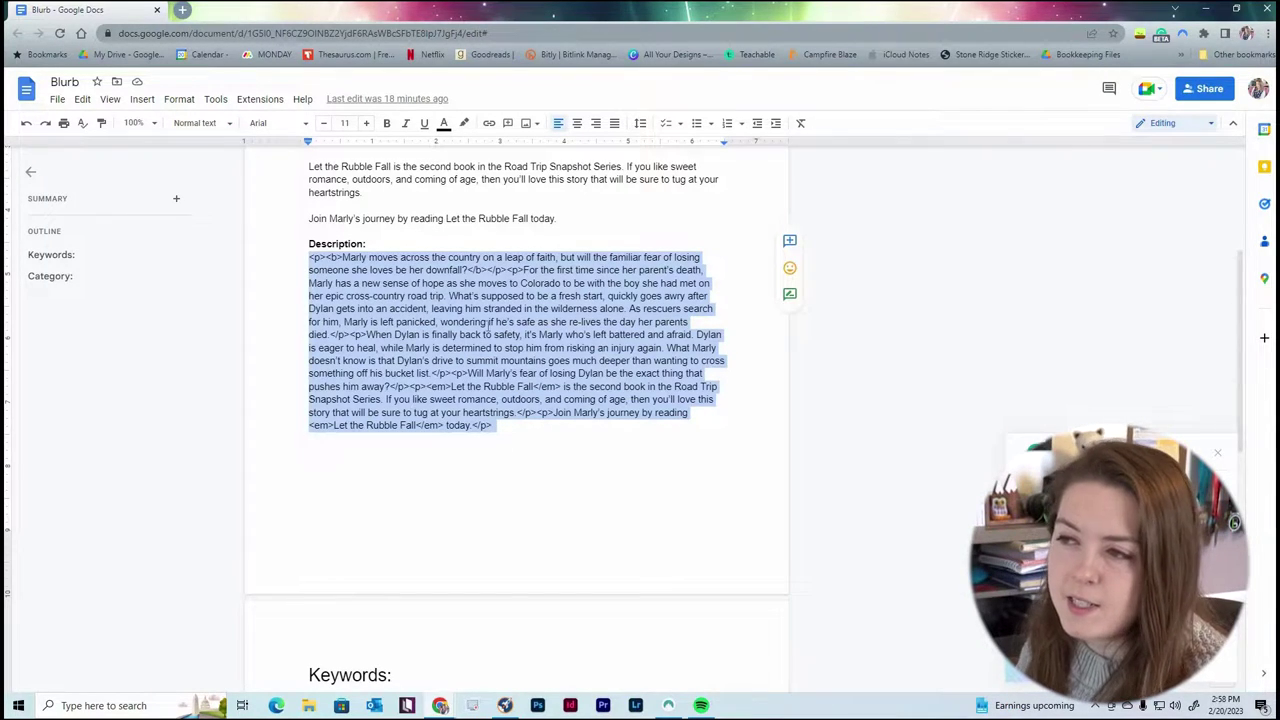
pyautogui.click(510, 288)
pyautogui.moveTo(308, 257); pyautogui.dragTo(326, 257)
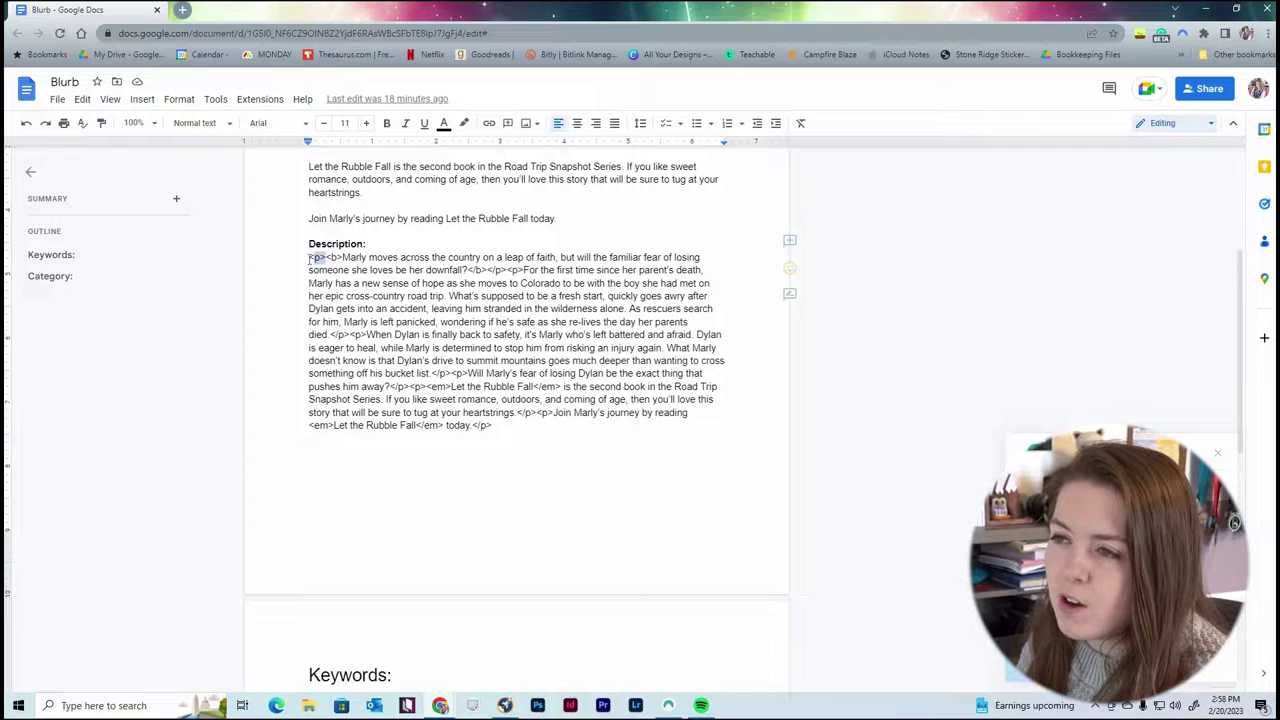
pyautogui.click(420, 283)
pyautogui.scroll(-3, 414, 360)
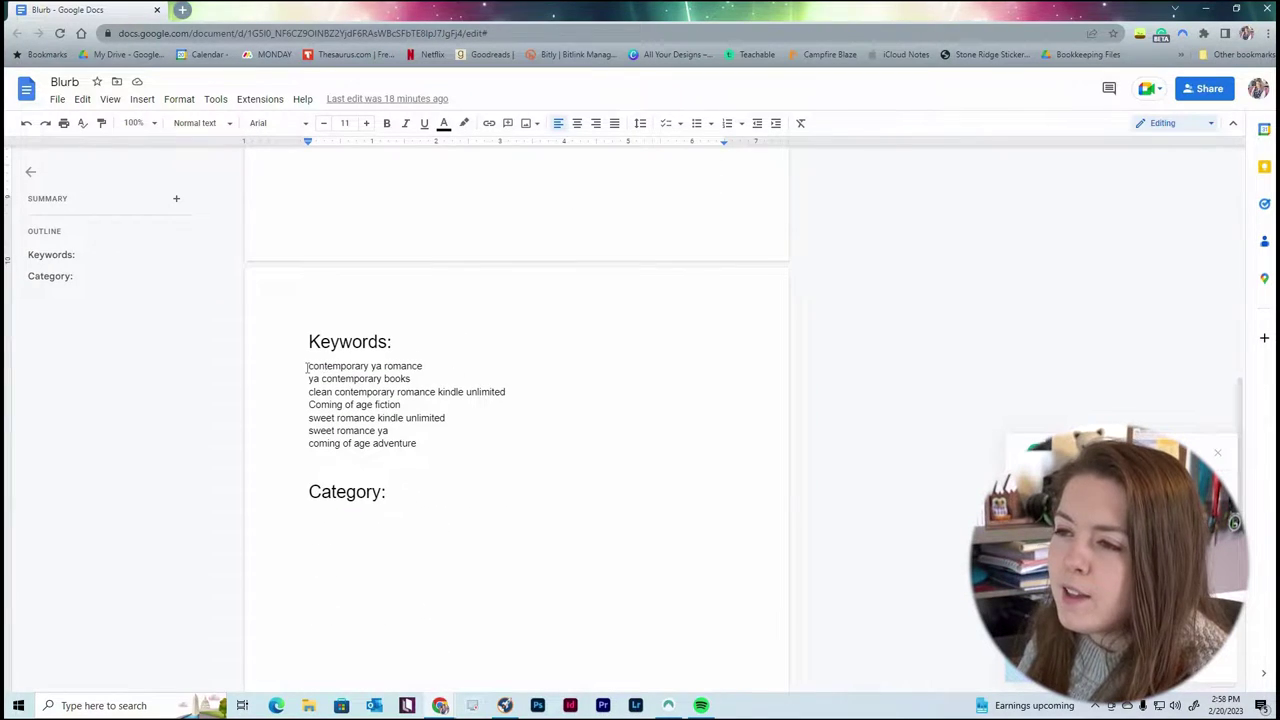
pyautogui.moveTo(435, 430); pyautogui.dragTo(440, 522)
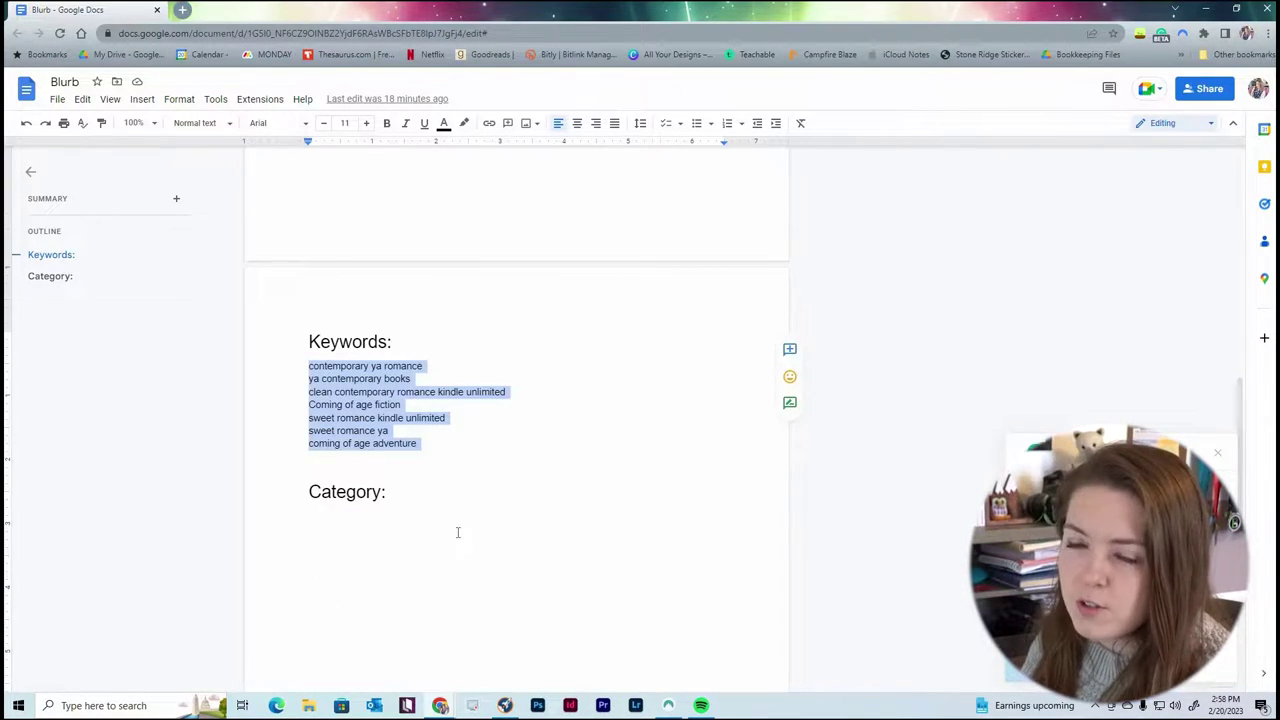
# Add "Kindle Store > Kindle eBooks > Literature & Fiction > Genre Fiction > Coming of Age" under the Category heading.
pyautogui.click(326, 512)
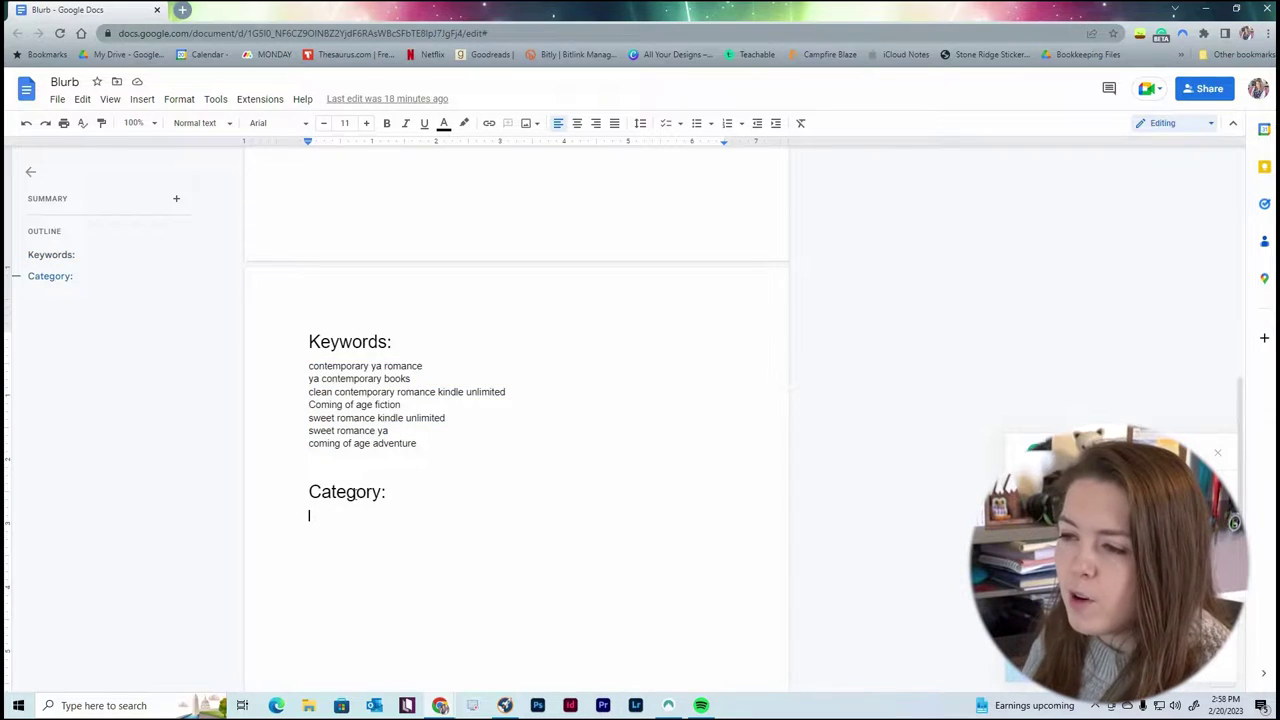
pyautogui.scroll(-2, 320, 398)
pyautogui.write('Kindle Store > Kindle eBooks > Literature & Fiction > Genre Fiction > Coming of Age')
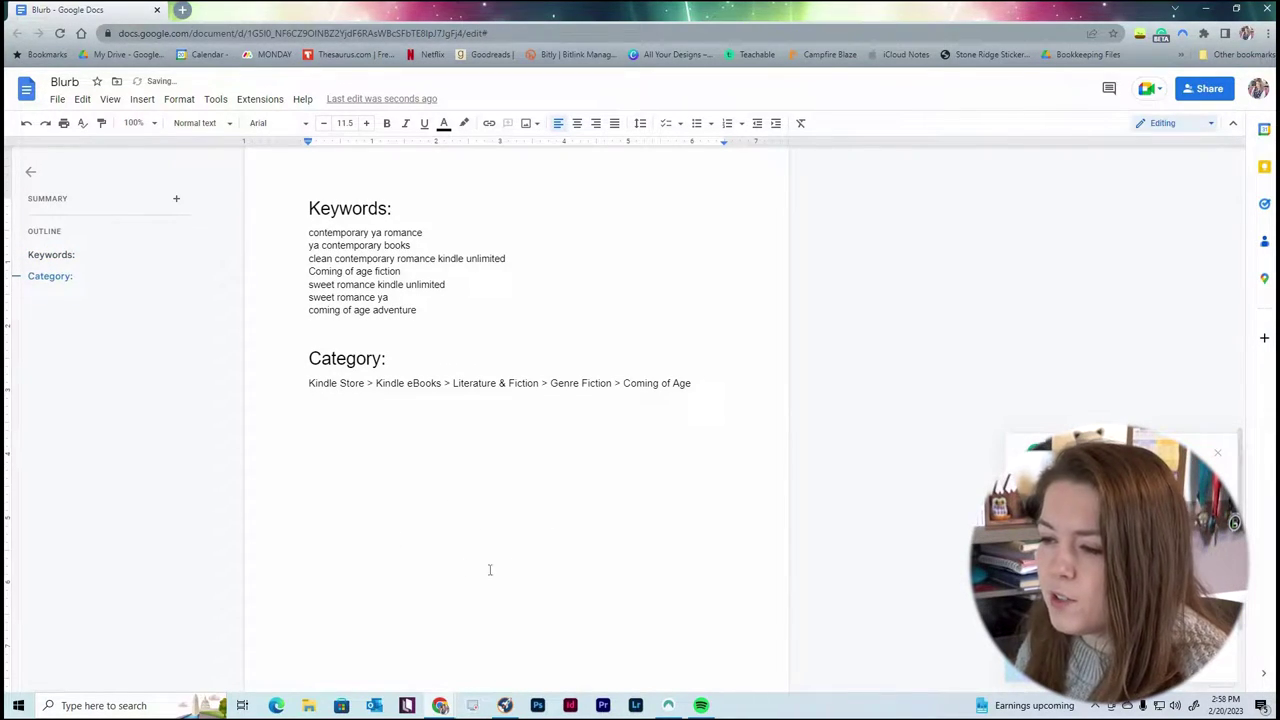
# Look up the Genre Fiction Coming of Age category's sales to #1 in Publisher Rocket and note 2380, indented, beneath its path in the Blurb document.
pyautogui.click(470, 706)
pyautogui.moveTo(540, 204); pyautogui.dragTo(489, 205)
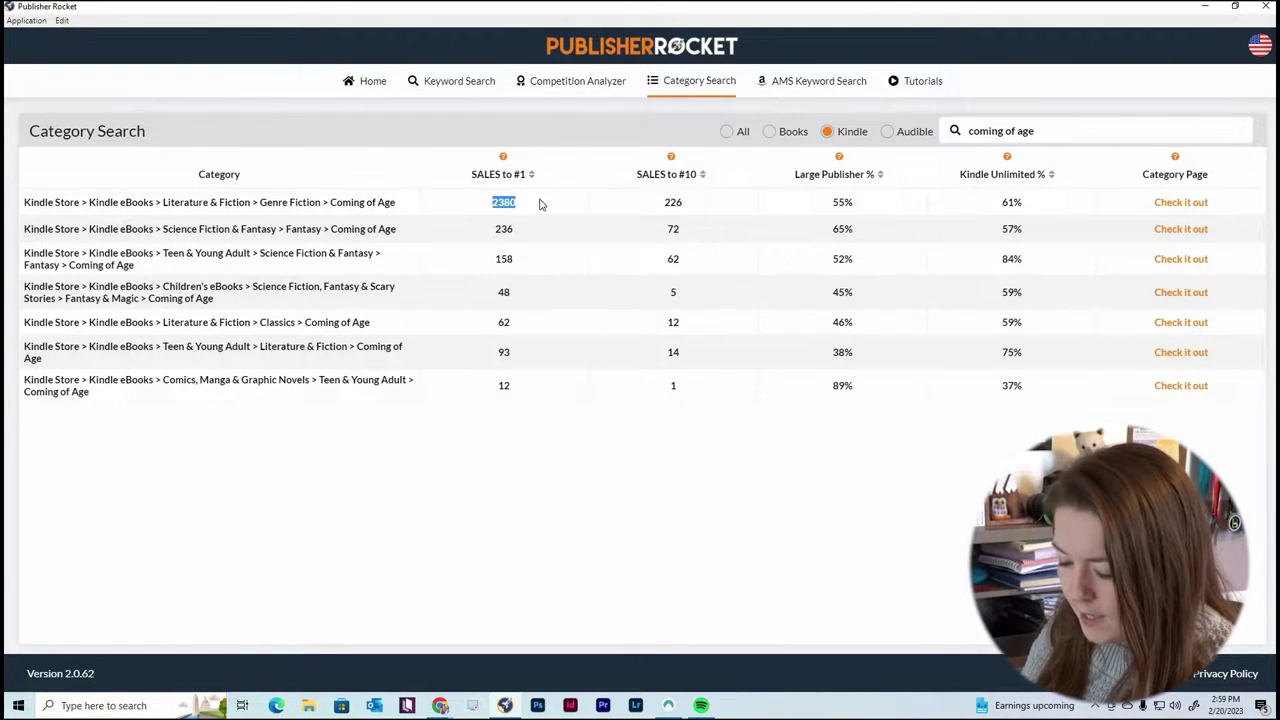
pyautogui.hotkey('alt', 'Tab')
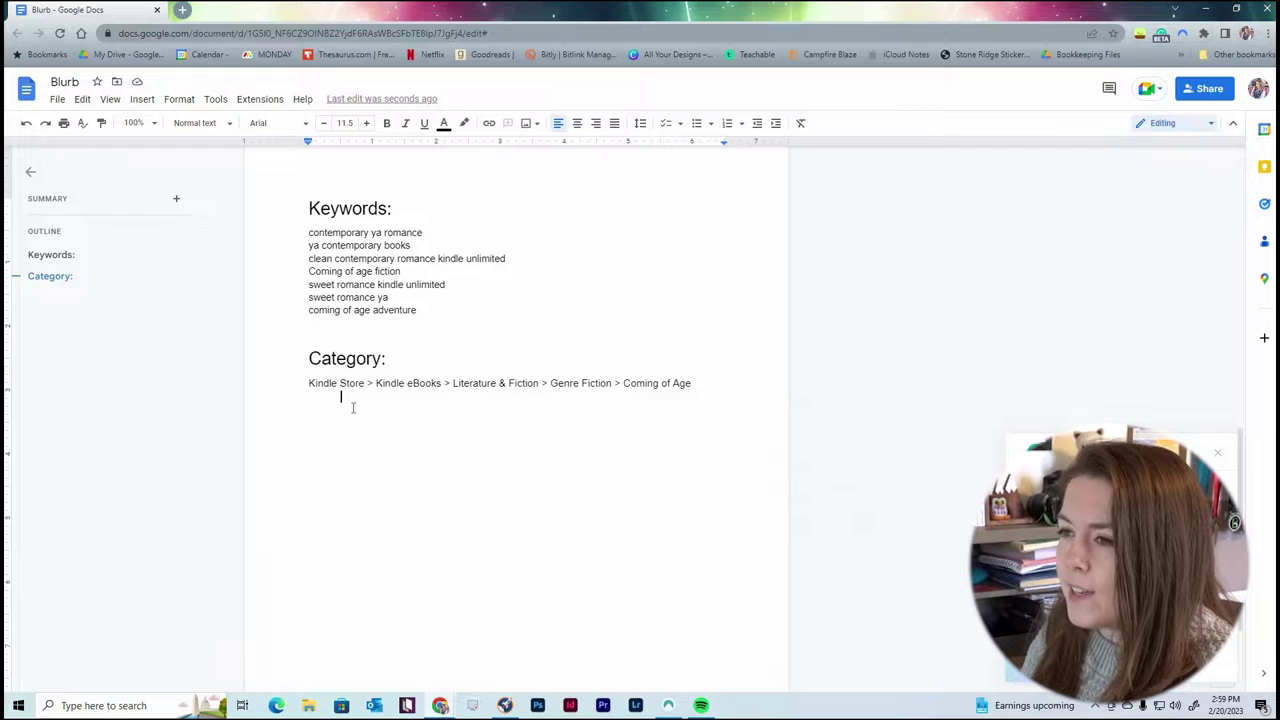
pyautogui.write('2380')
pyautogui.press('Return')
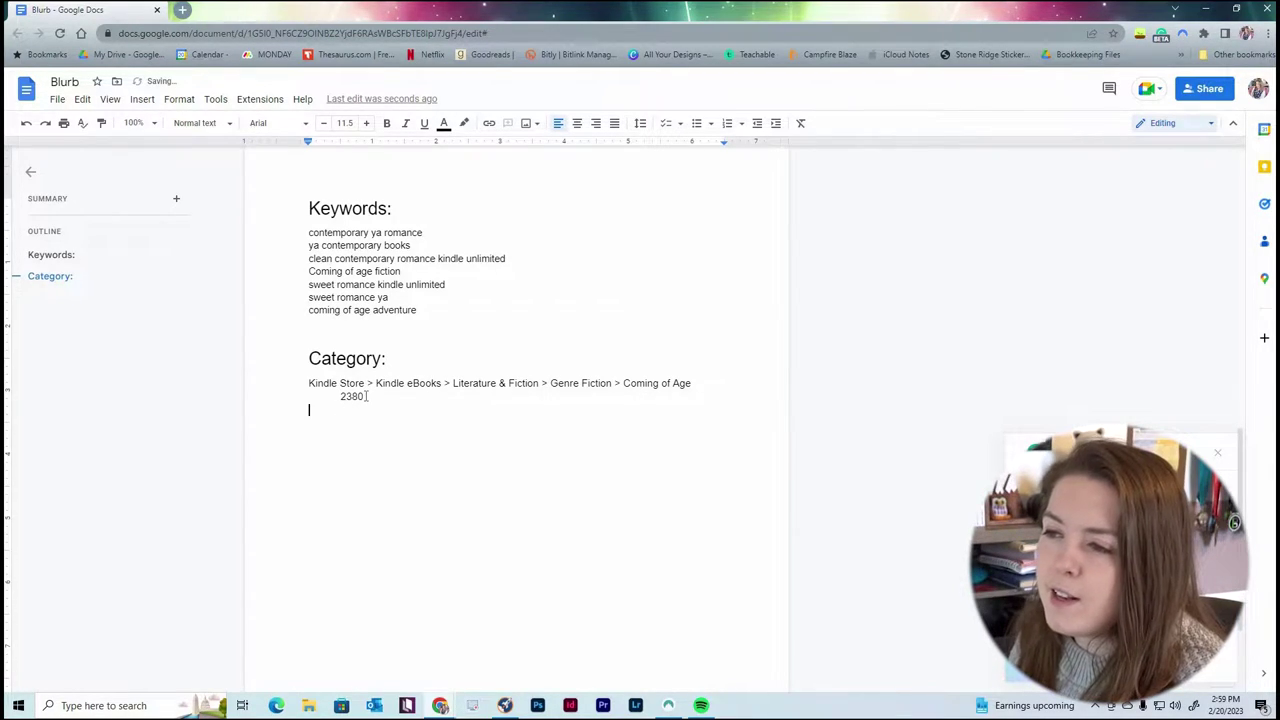
pyautogui.moveTo(366, 396); pyautogui.dragTo(309, 386)
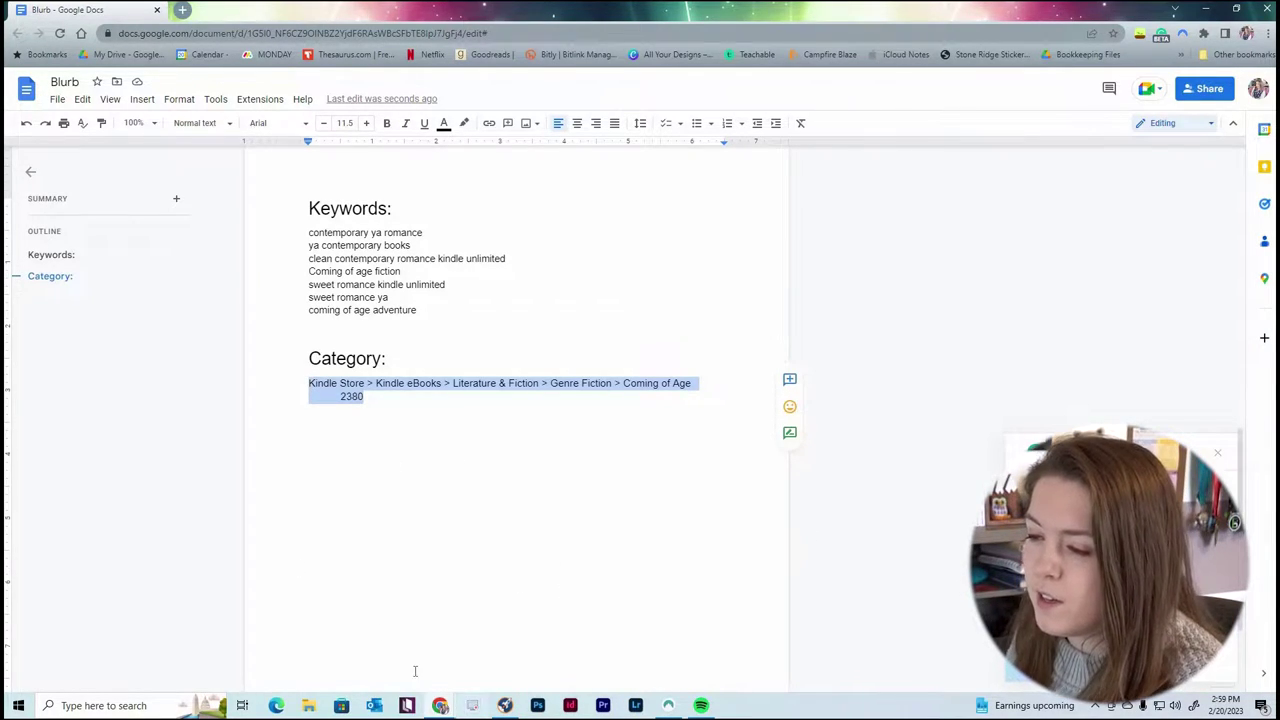
# Switch to Publisher Rocket and search the Kindle categories for "sweet romance", broadening the term to "romance".
pyautogui.click(505, 706)
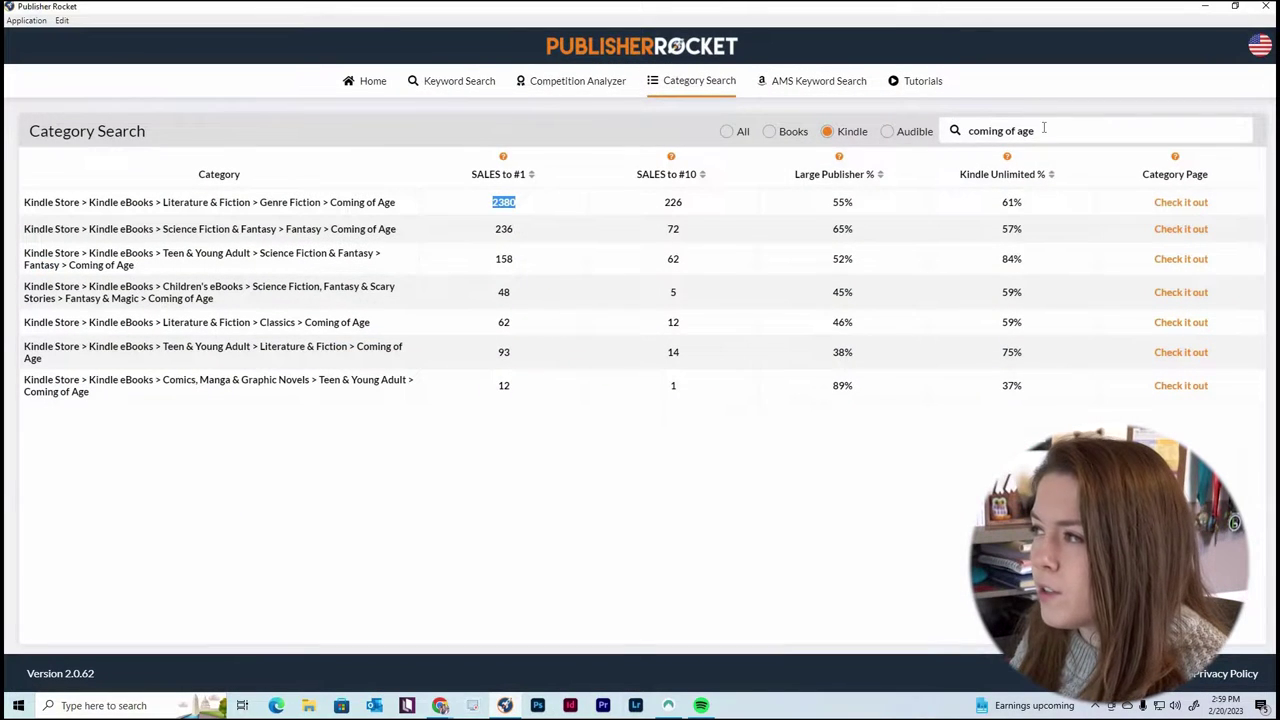
pyautogui.tripleClick(962, 133)
pyautogui.write('s')
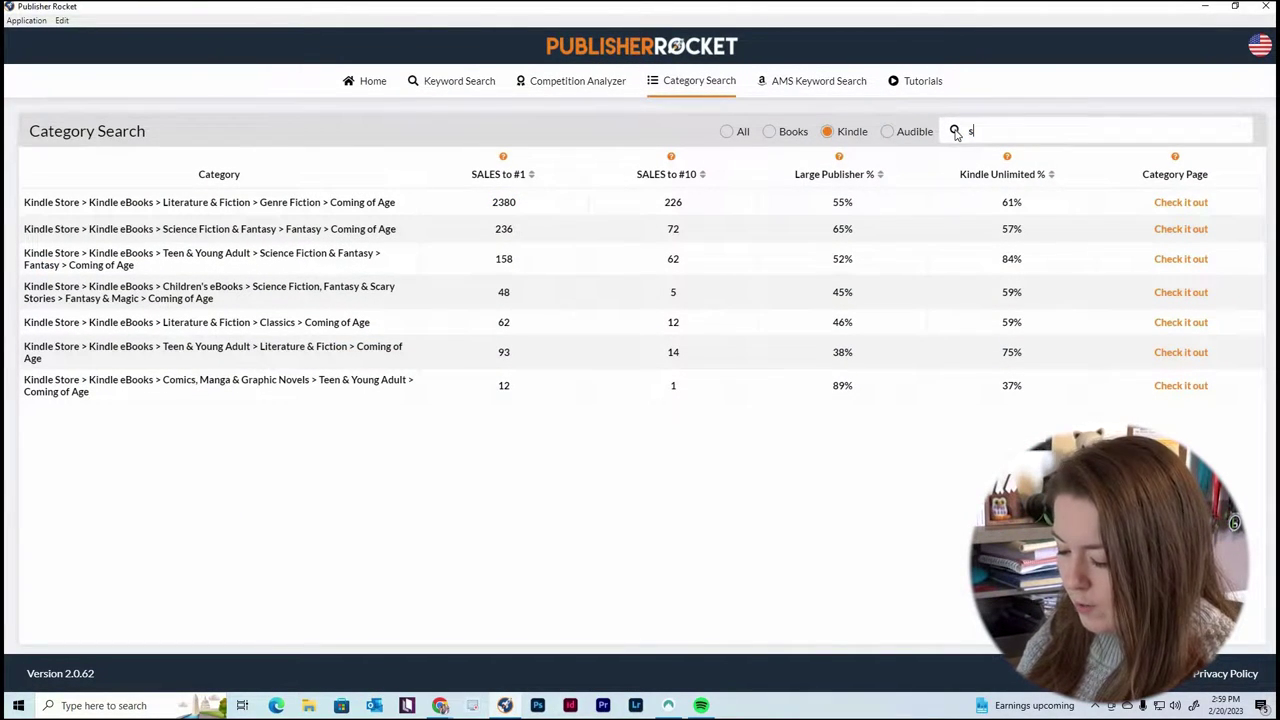
pyautogui.write('weet romance')
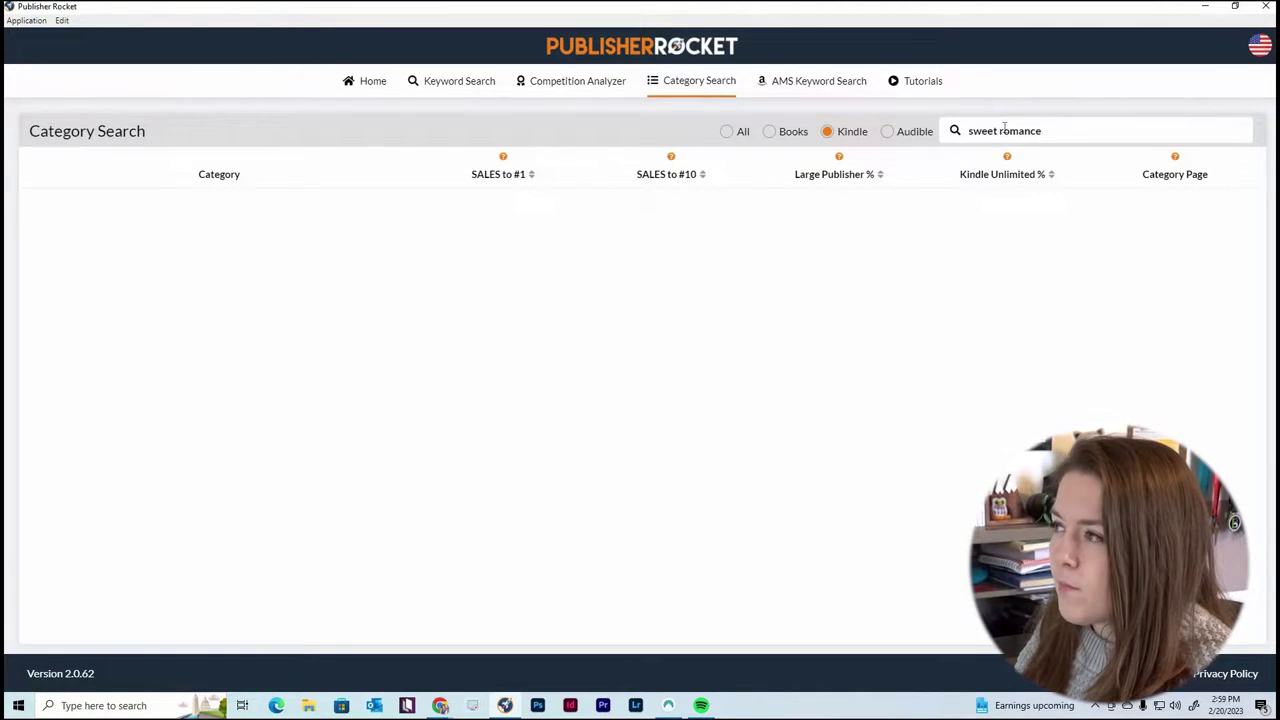
pyautogui.moveTo(1001, 130); pyautogui.dragTo(957, 137)
pyautogui.press('BackSpace')
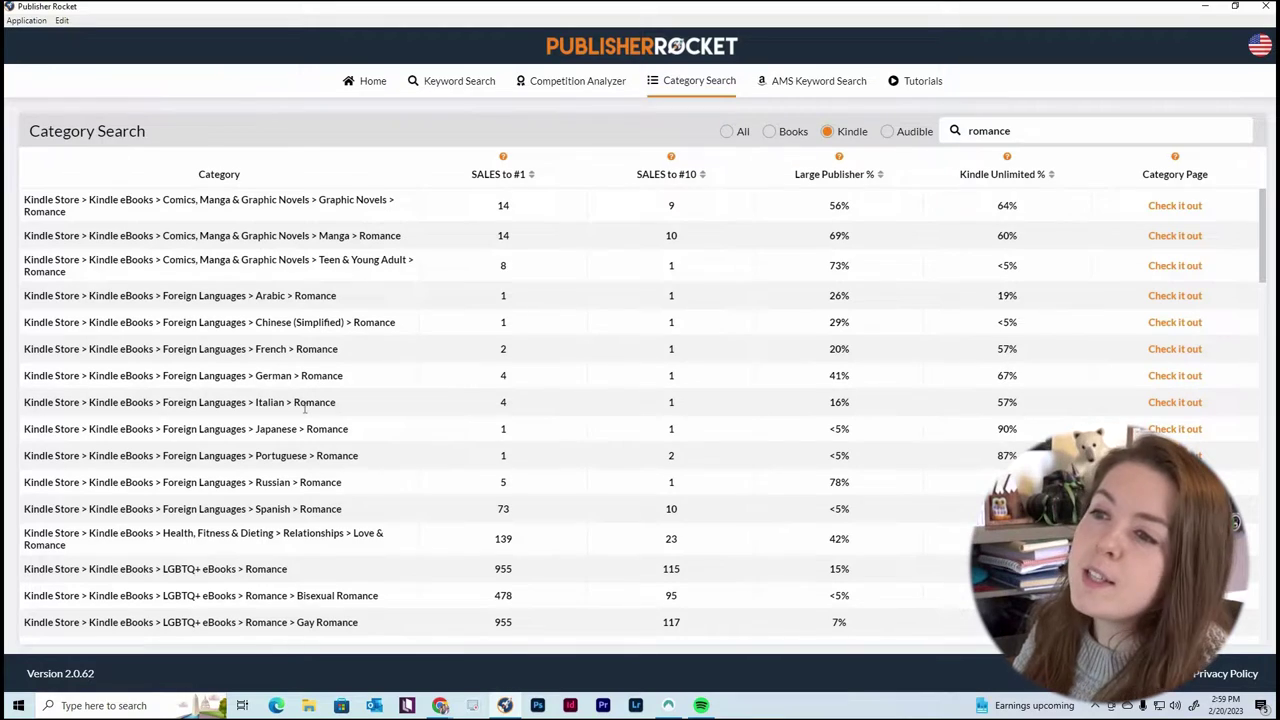
# Look through the romance category results and compare their sales and competition figures for ones that suit the book.
pyautogui.scroll(-1, 305, 412)
pyautogui.scroll(-10, 305, 412)
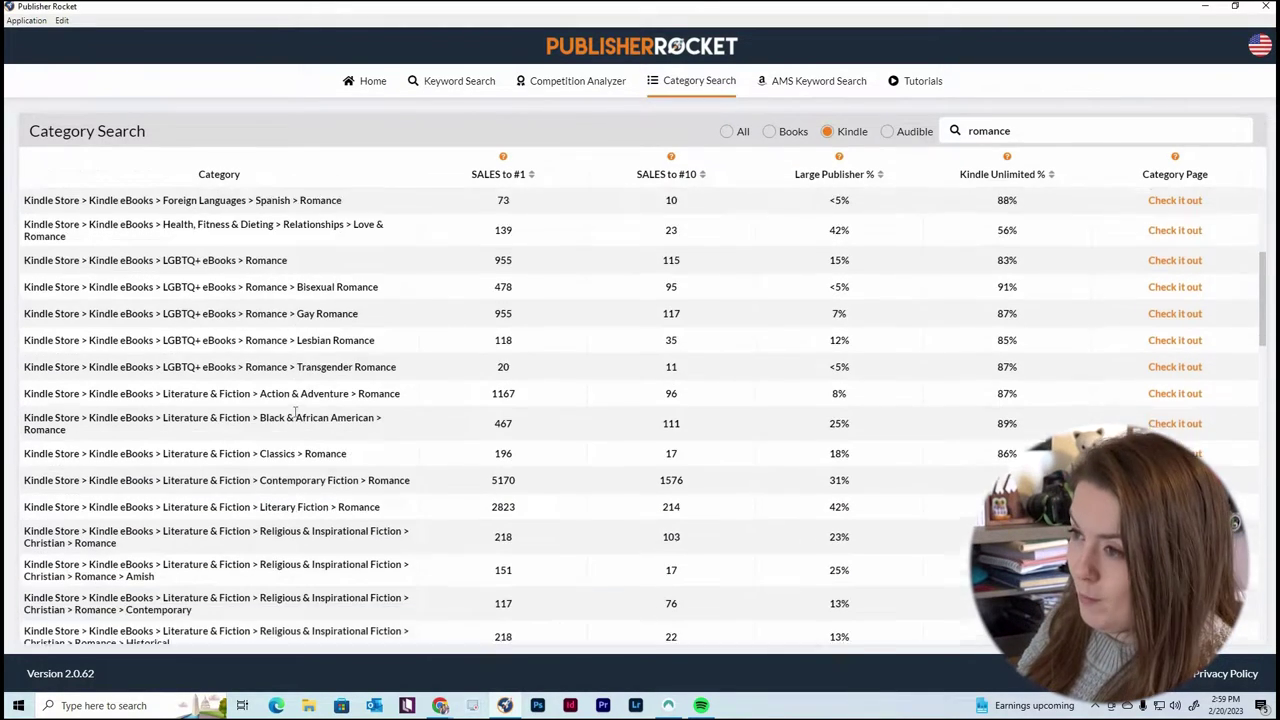
pyautogui.scroll(10, 297, 423)
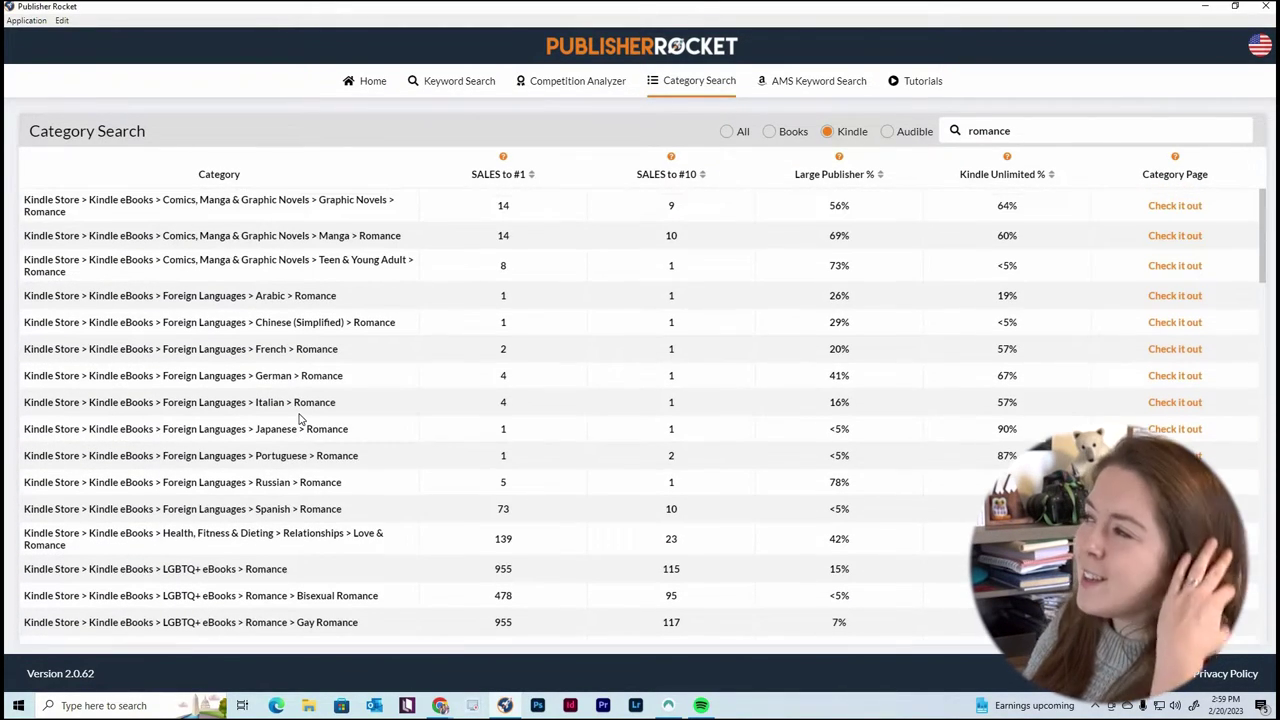
pyautogui.scroll(-6, 302, 419)
pyautogui.scroll(-5, 304, 418)
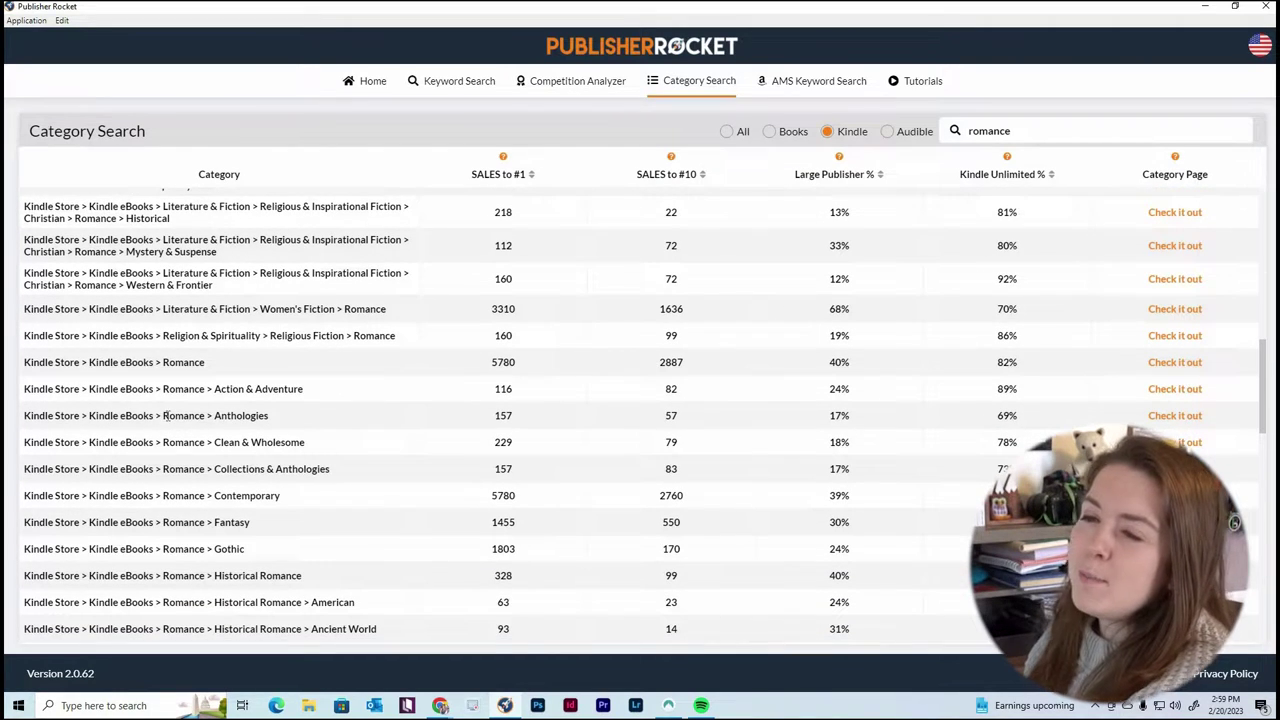
pyautogui.scroll(10, 179, 403)
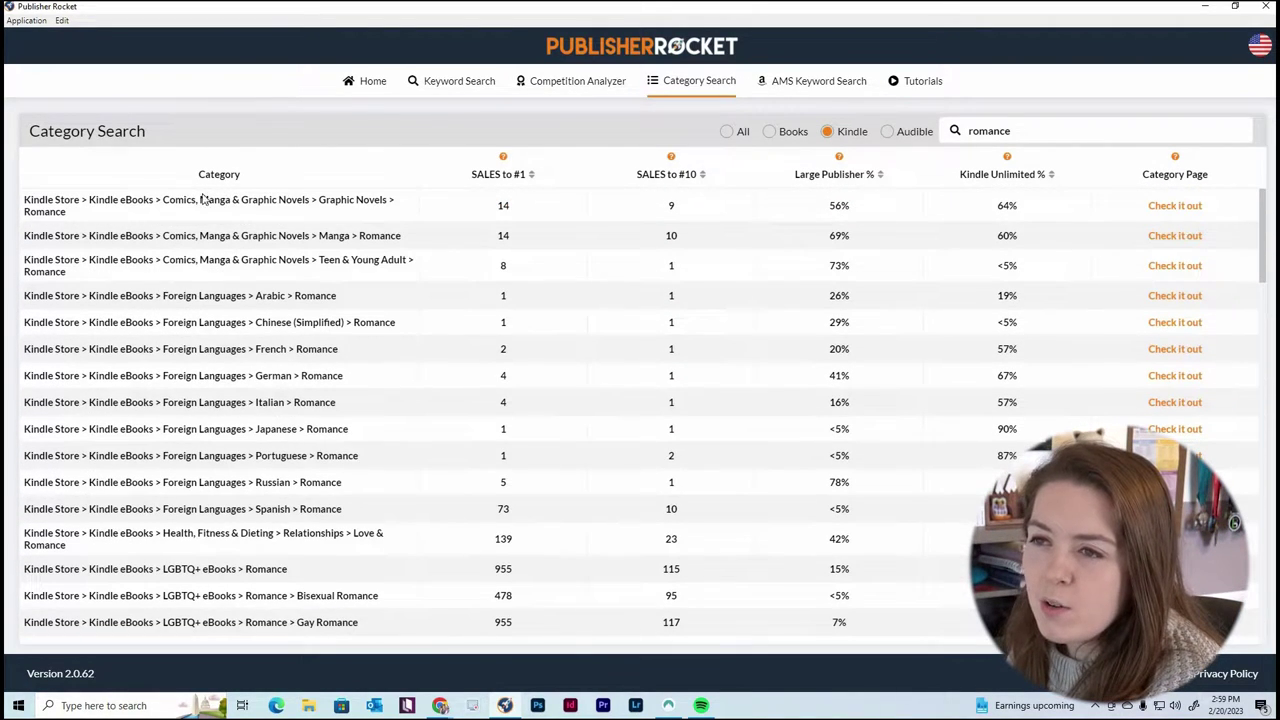
pyautogui.scroll(-4, 206, 298)
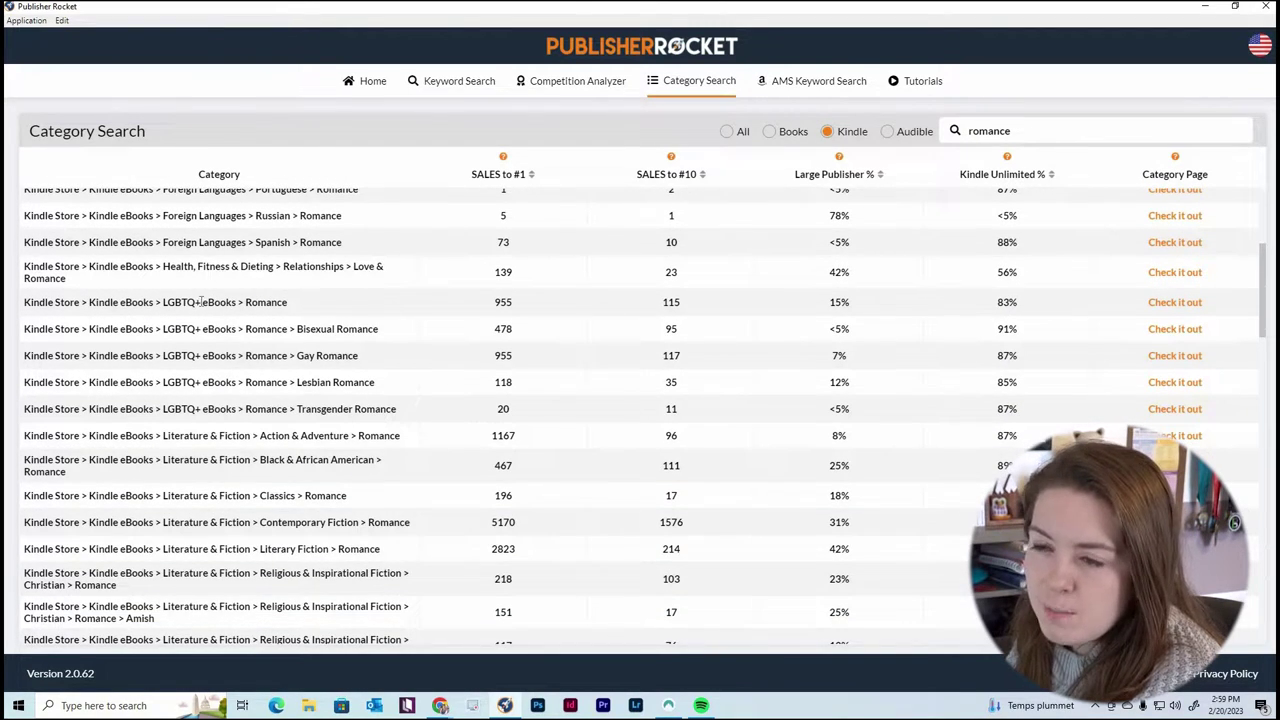
pyautogui.scroll(-1, 207, 471)
pyautogui.scroll(-3, 207, 471)
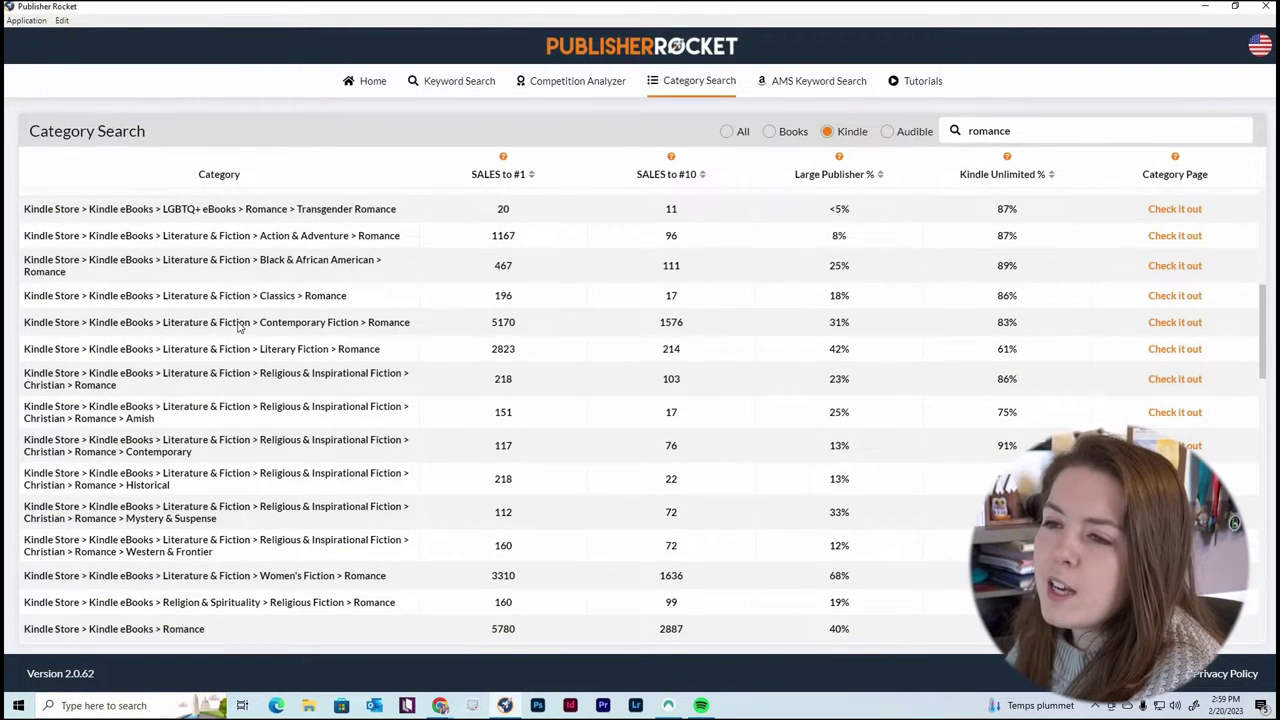
pyautogui.scroll(-3, 241, 329)
pyautogui.scroll(-5, 213, 404)
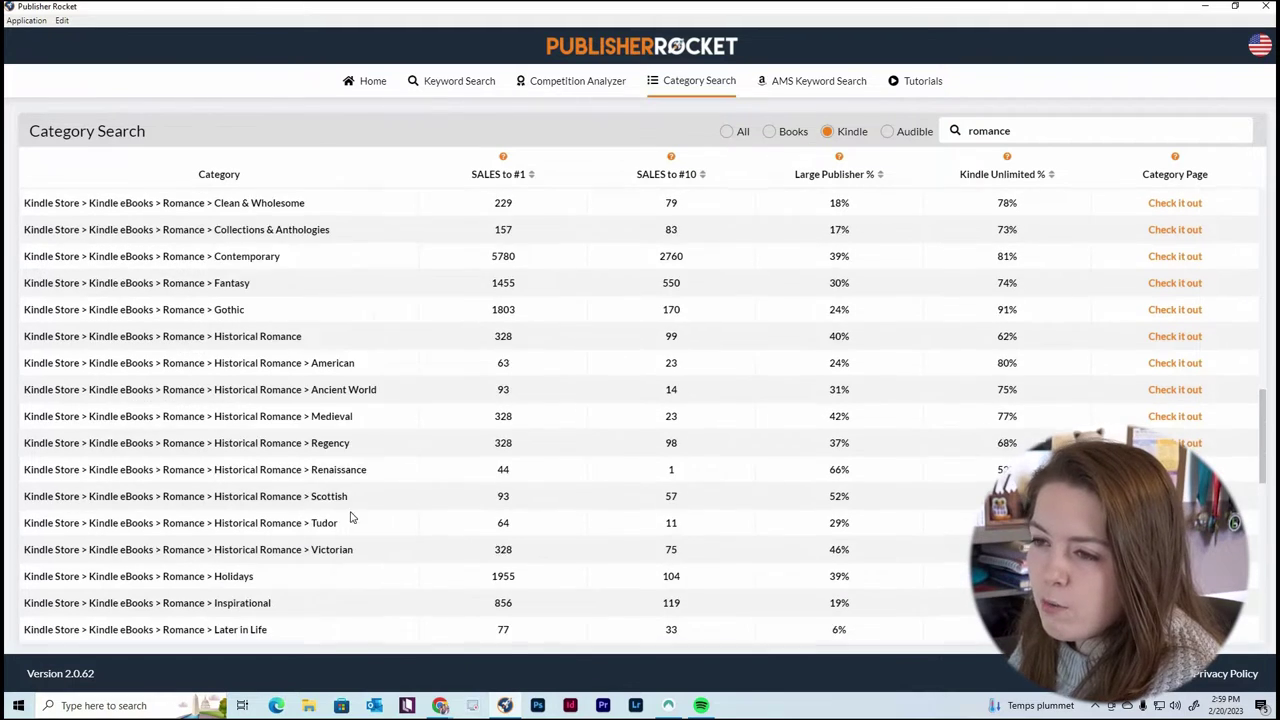
# Copy "Kindle Store > Kindle eBooks > Teen & Young Adult > Romance > Clean & Wholesome" from Publisher Rocket into the Blurb document's category list.
pyautogui.scroll(-10, 250, 424)
pyautogui.moveTo(24, 437); pyautogui.dragTo(405, 442)
pyautogui.hotkey('ctrl', 'c')
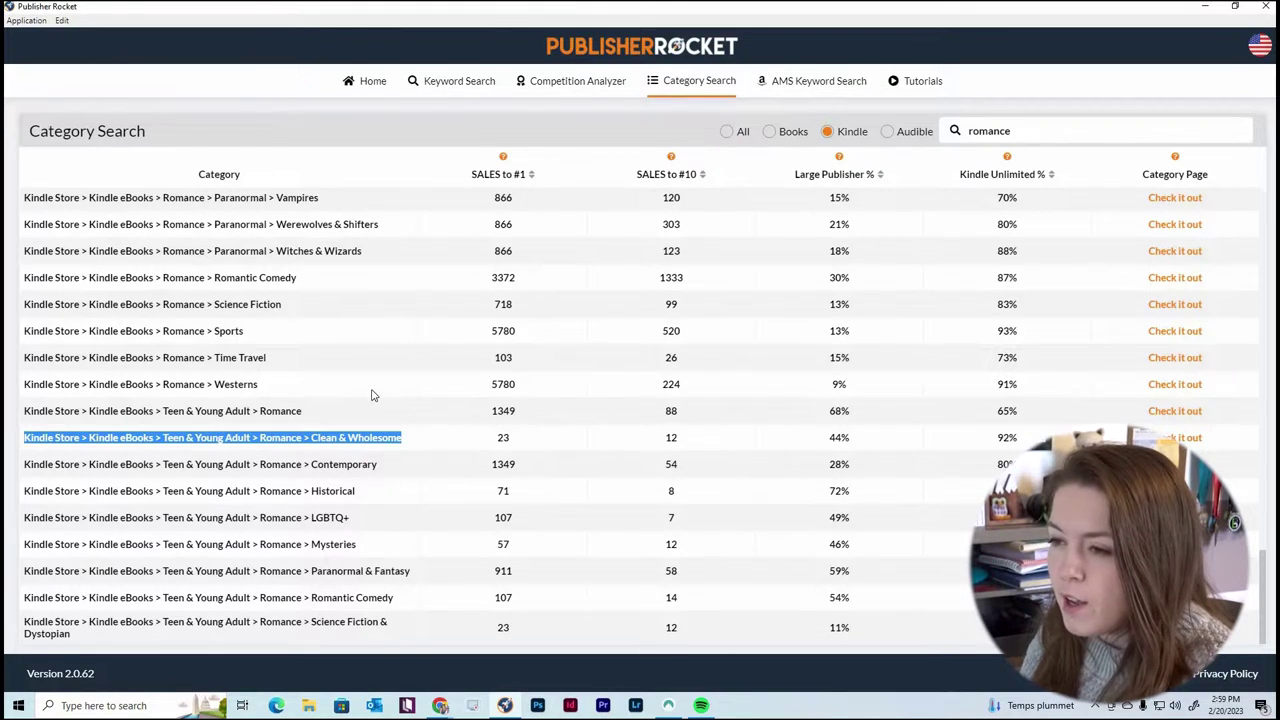
pyautogui.moveTo(453, 708)
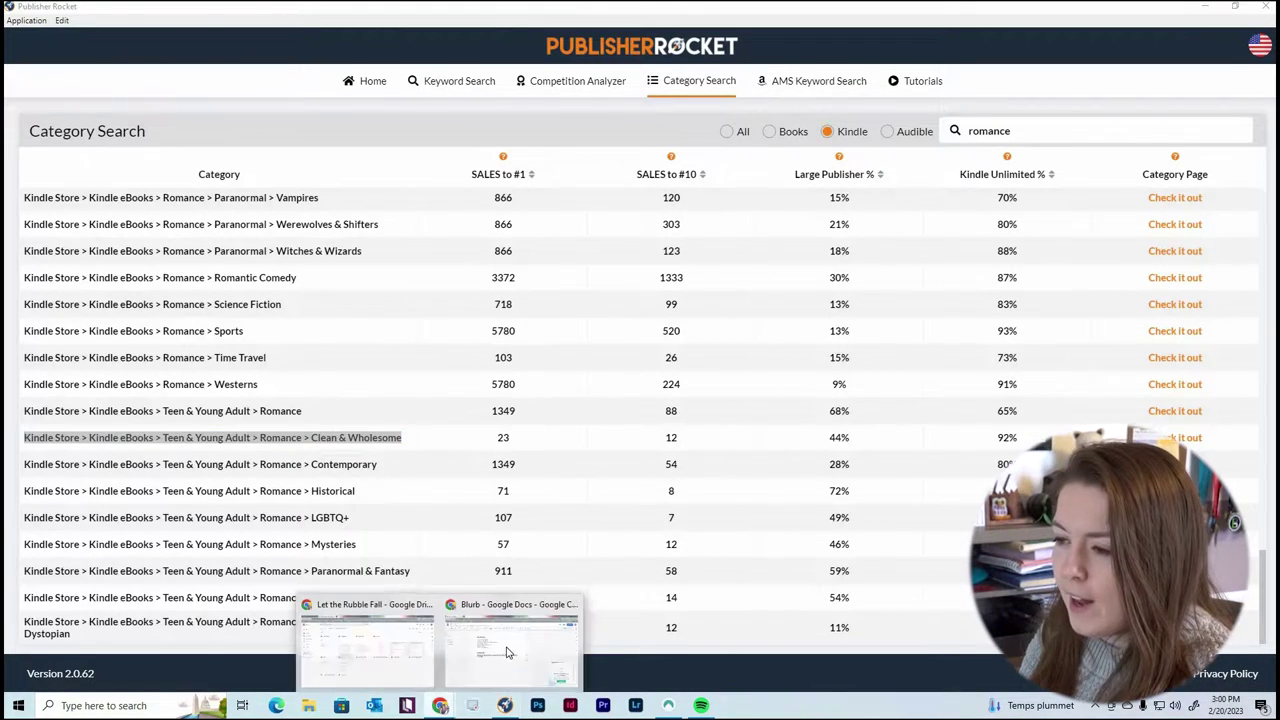
pyautogui.click(502, 651)
pyautogui.click(382, 399)
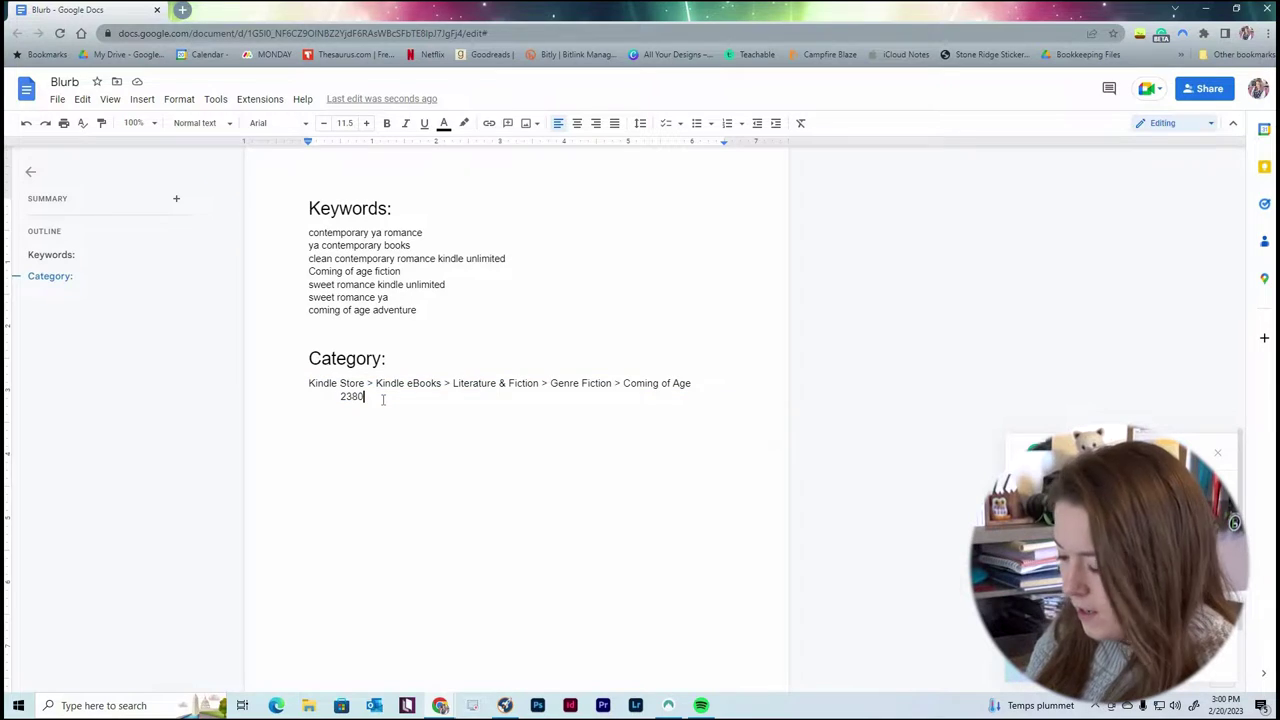
pyautogui.press('Return')
pyautogui.hotkey('ctrl', 'v')
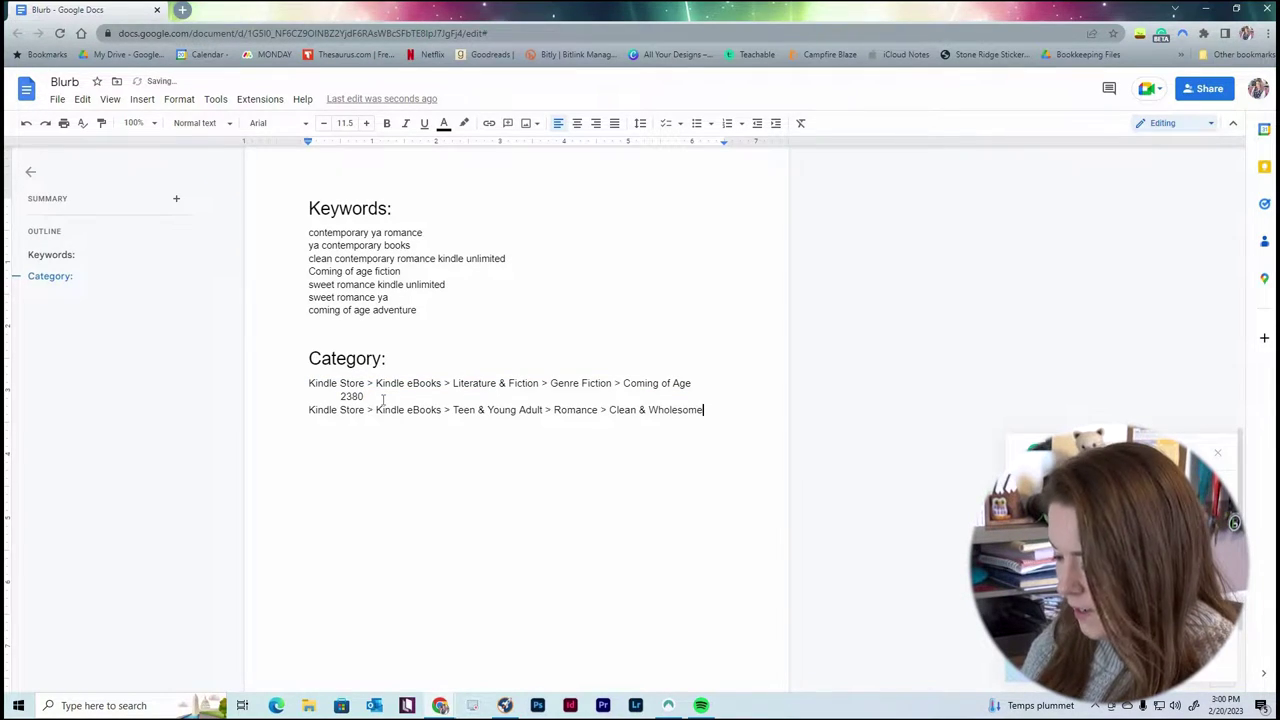
# Copy the Clean & Wholesome category's sales to #1 from Publisher Rocket and note 23, indented, beneath its path in the Blurb document.
pyautogui.click(505, 706)
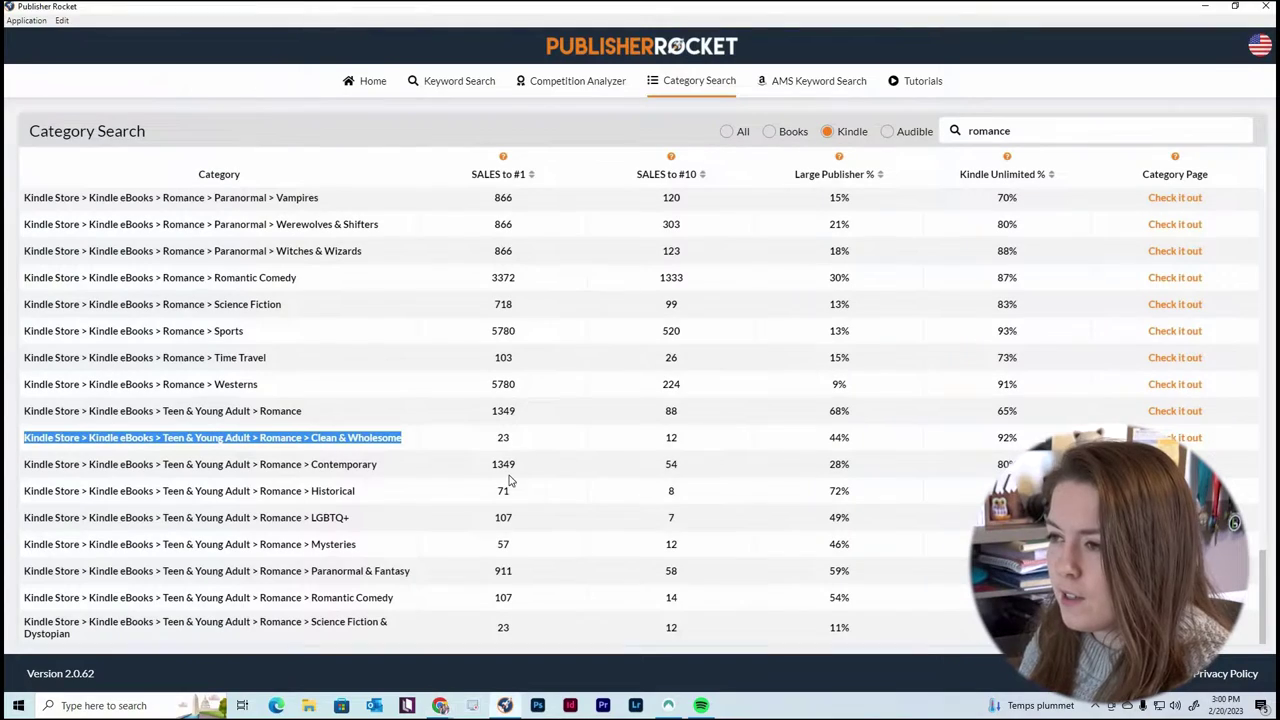
pyautogui.doubleClick(507, 439)
pyautogui.hotkey('ctrl', 'c')
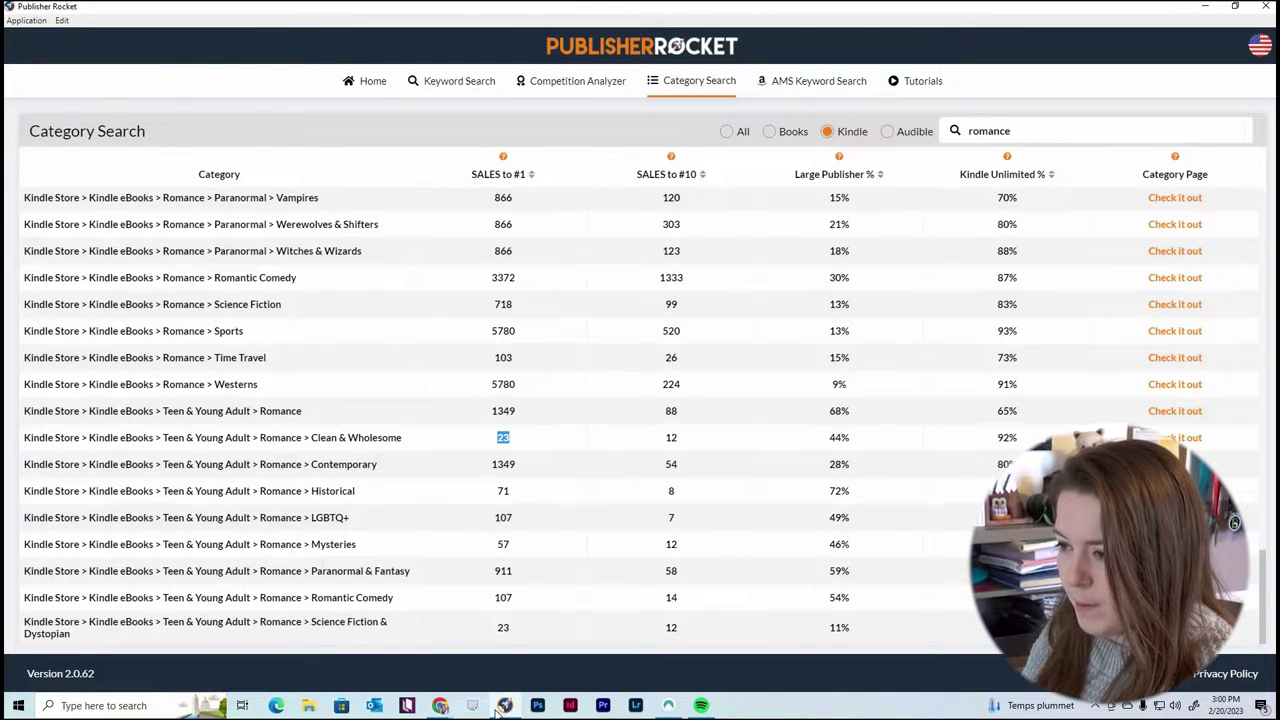
pyautogui.click(441, 706)
pyautogui.click(468, 667)
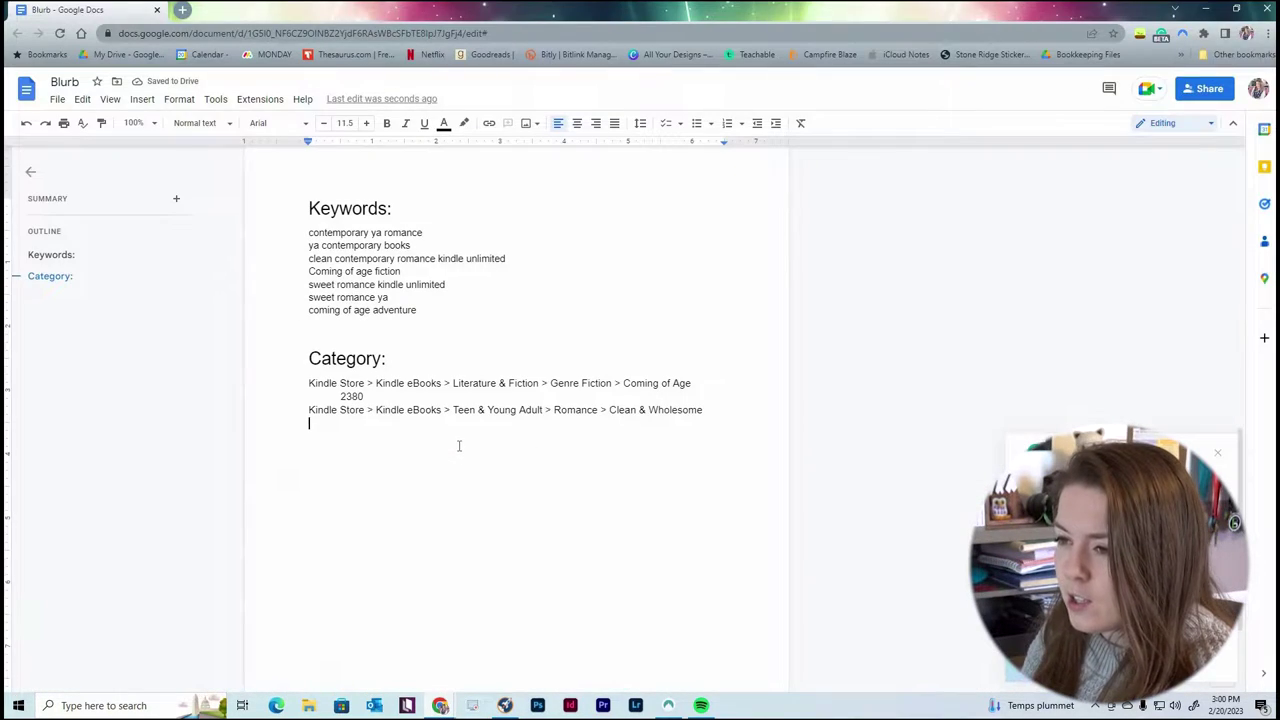
pyautogui.press('Return')
pyautogui.press('Tab')
pyautogui.hotkey('ctrl', 'v')
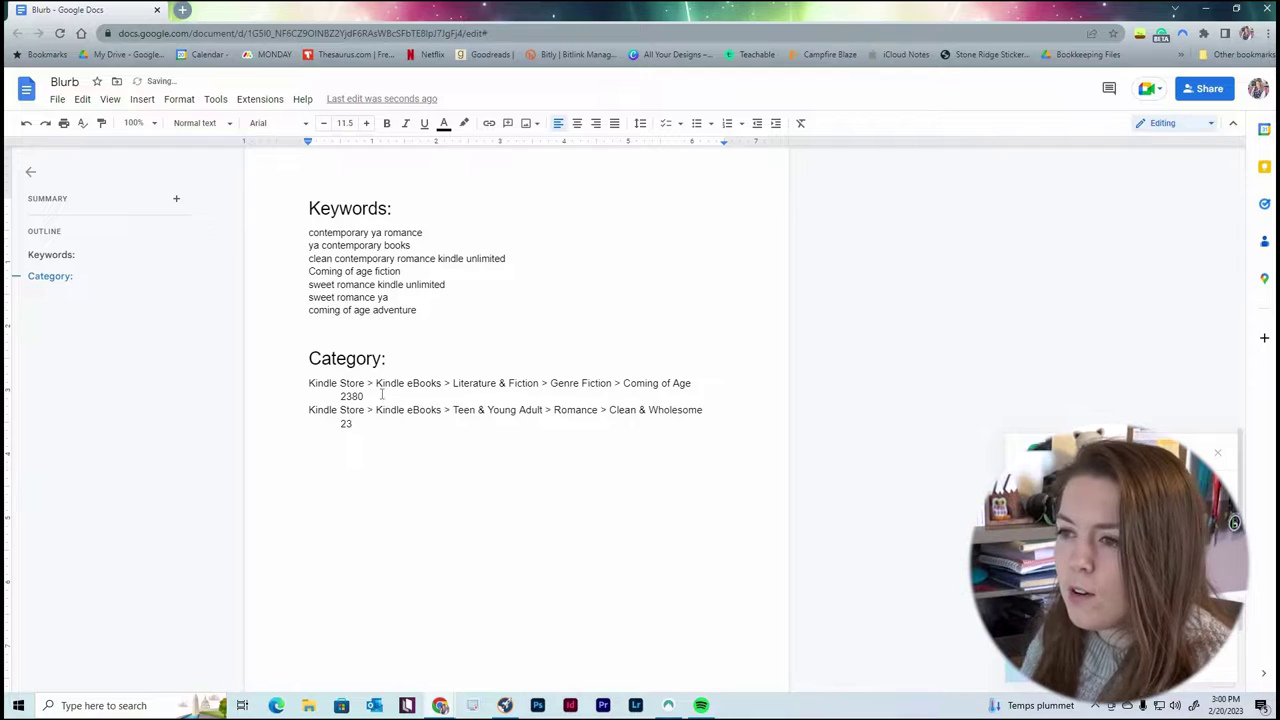
pyautogui.hotkey('shift', 'Up')
pyautogui.hotkey('shift', 'Home')
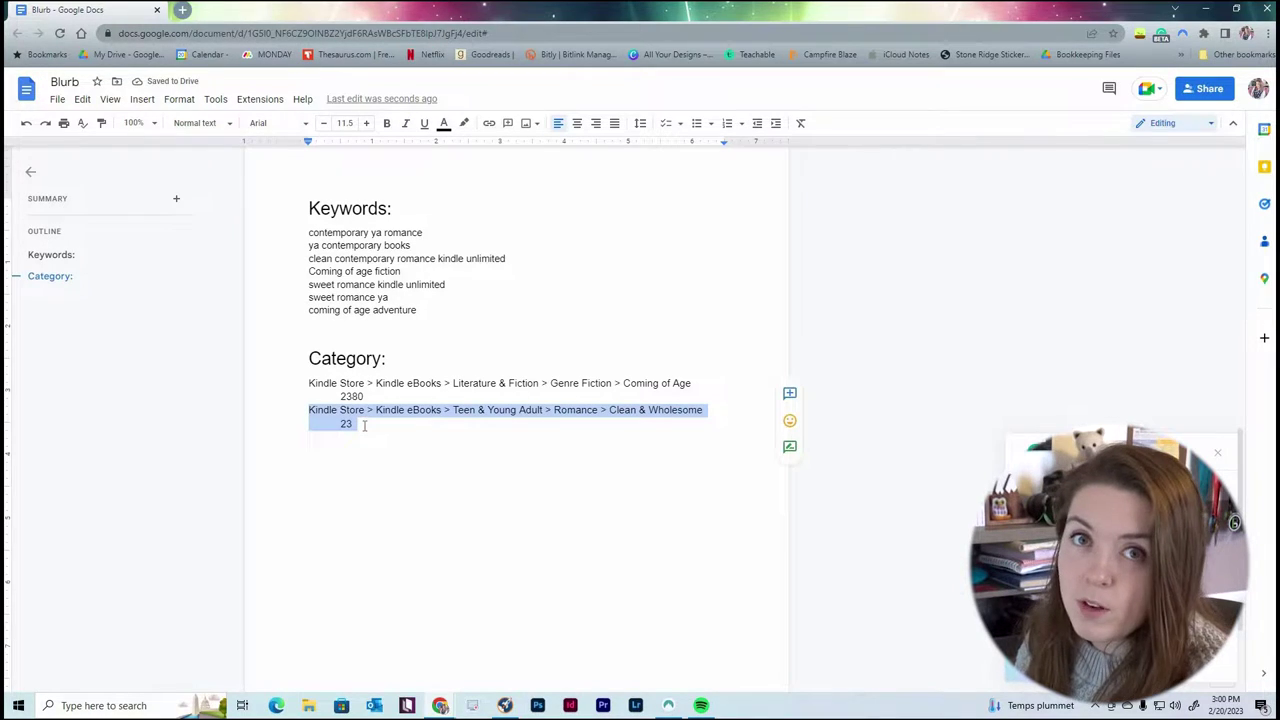
pyautogui.click(364, 425)
# Copy "Kindle Store > Kindle eBooks > Teen & Young Adult > Romance > Contemporary" from Publisher Rocket onto a new line of the category list.
pyautogui.press('Return')
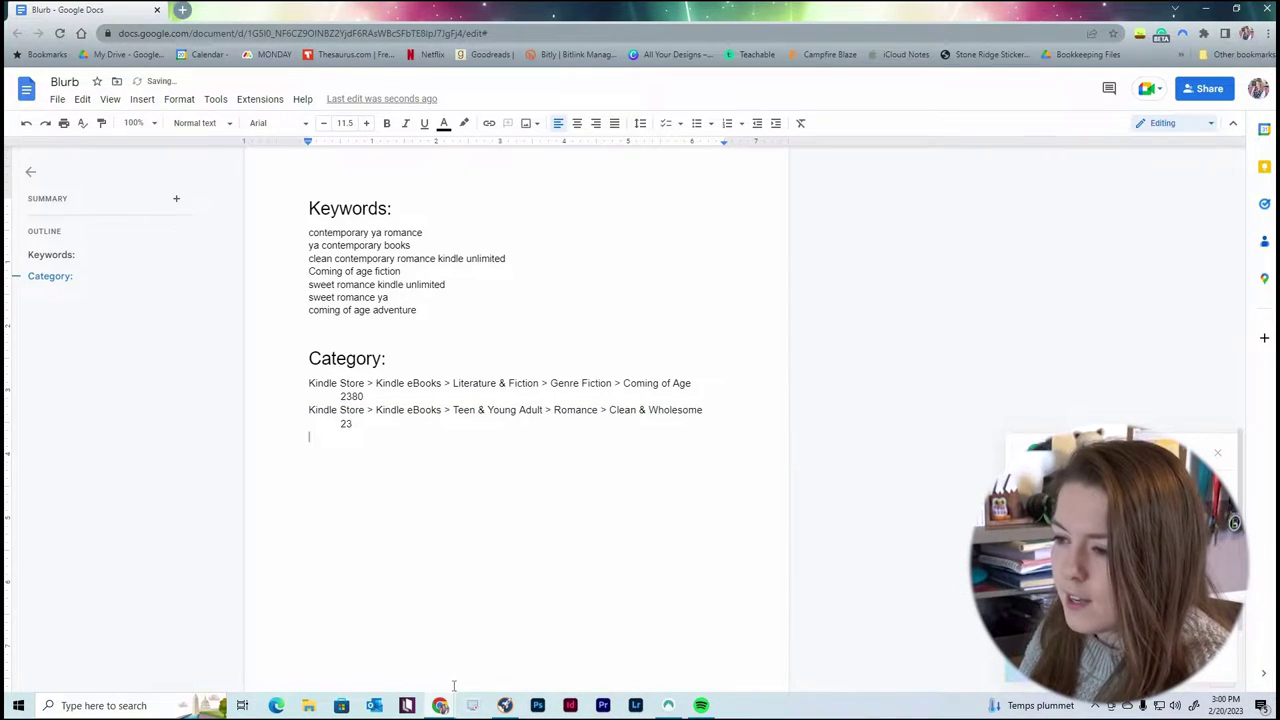
pyautogui.click(505, 705)
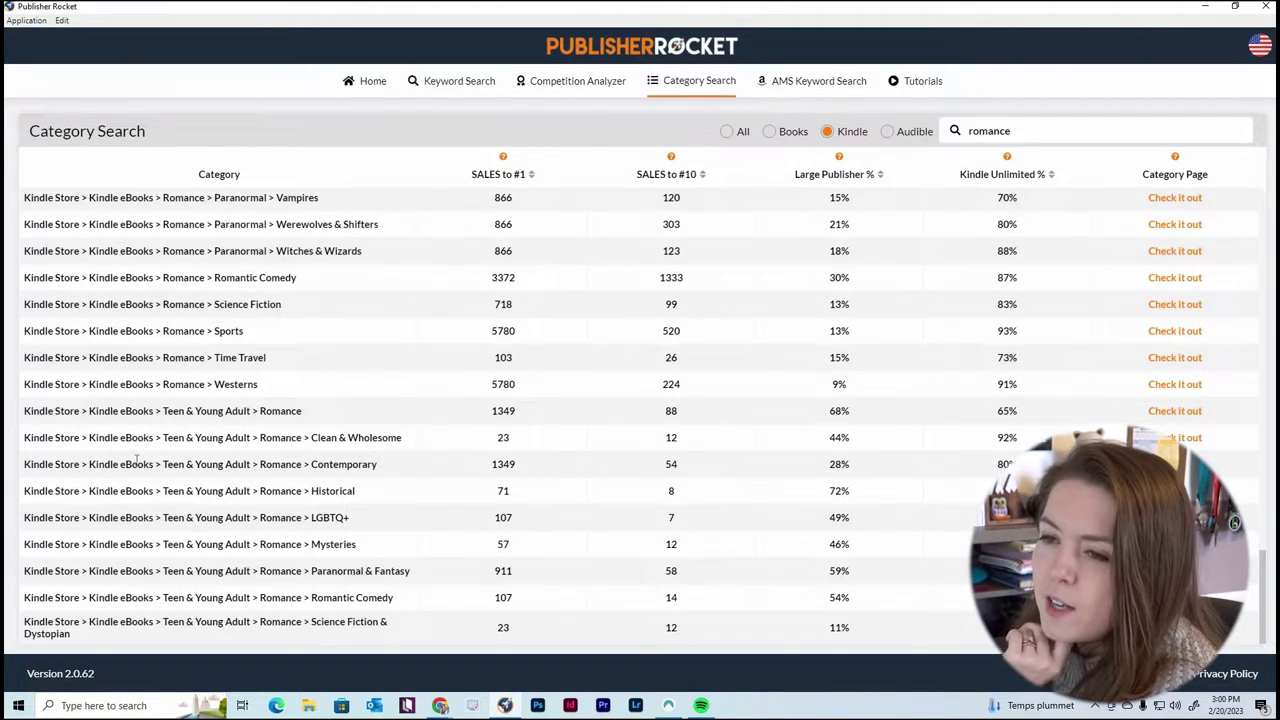
pyautogui.moveTo(383, 468); pyautogui.dragTo(24, 470)
pyautogui.hotkey('ctrl', 'c')
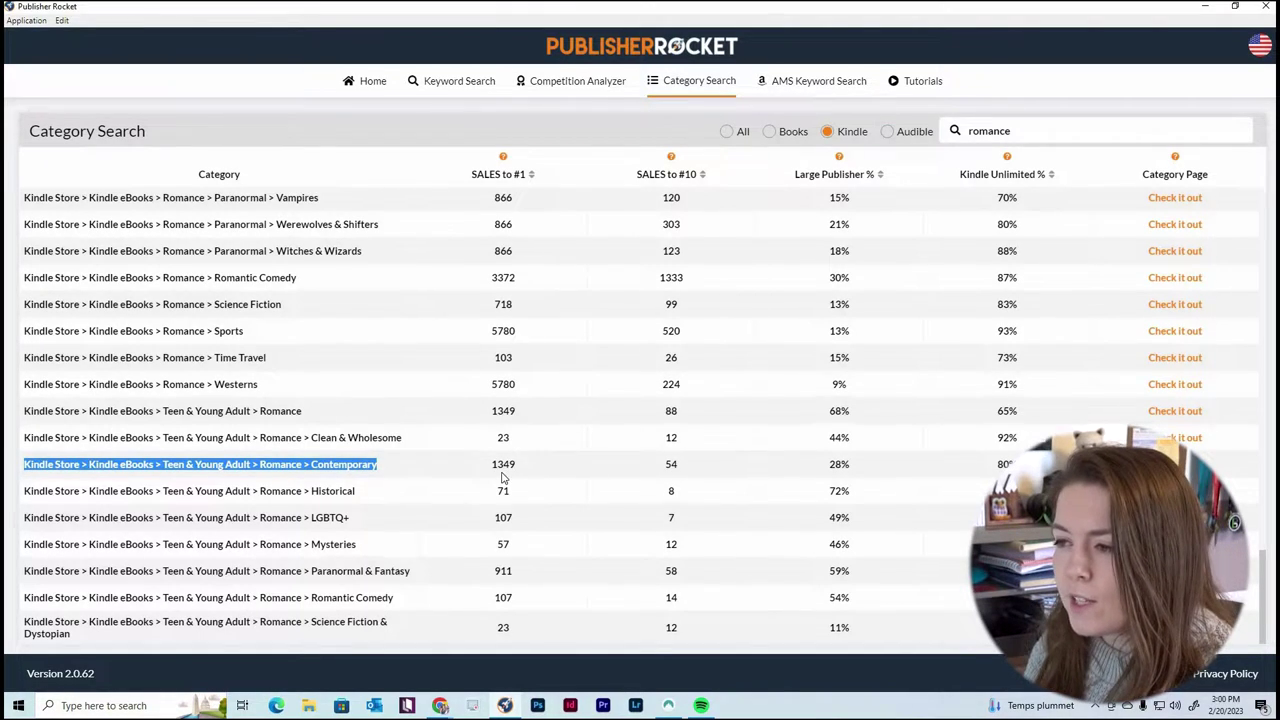
pyautogui.click(440, 705)
pyautogui.click(500, 640)
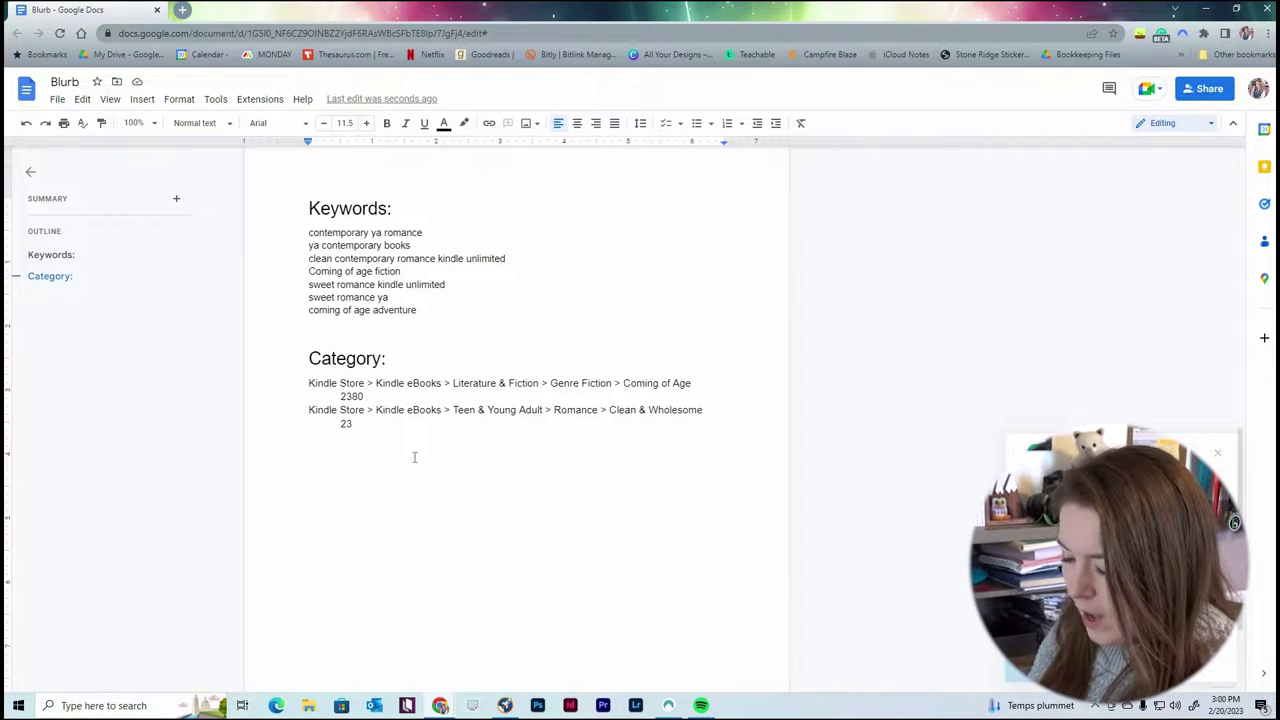
pyautogui.hotkey('ctrl', 'v')
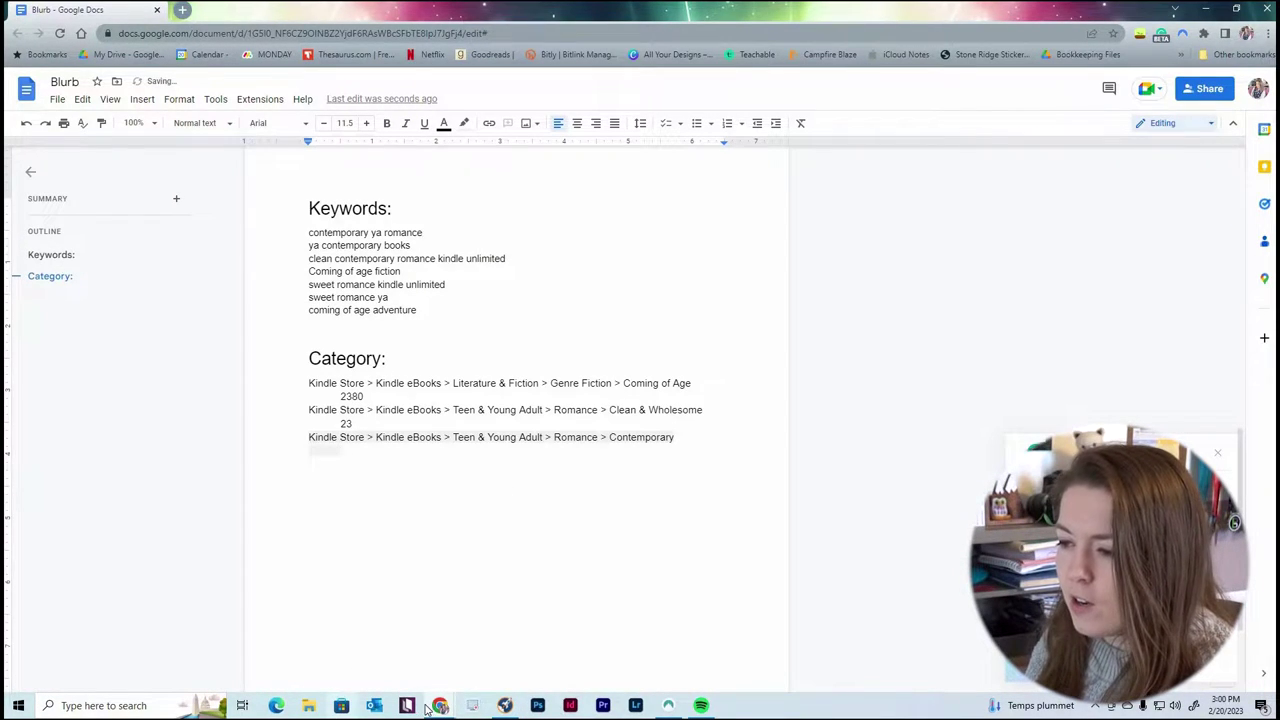
# Copy the Teen & Young Adult Contemporary romance category's sales to #1 from Publisher Rocket and note 1349, indented, beneath its path.
pyautogui.click(505, 705)
pyautogui.doubleClick(523, 466)
pyautogui.hotkey('ctrl', 'c')
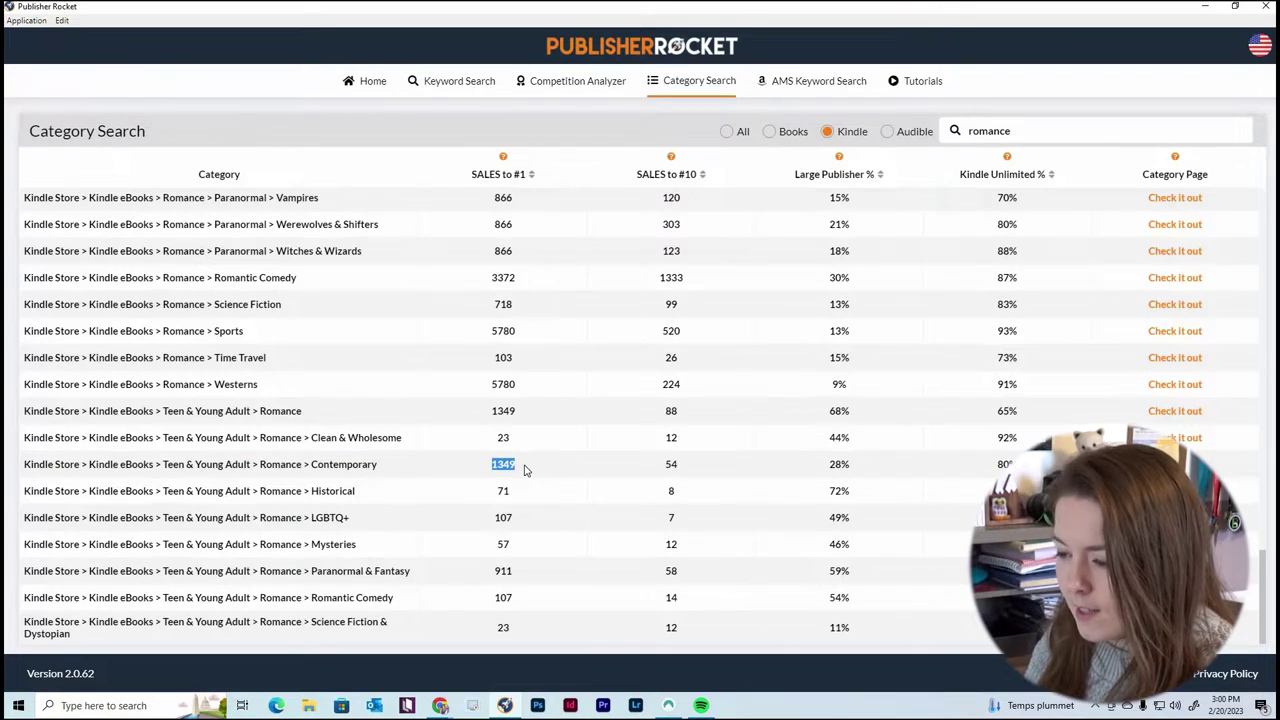
pyautogui.click(505, 705)
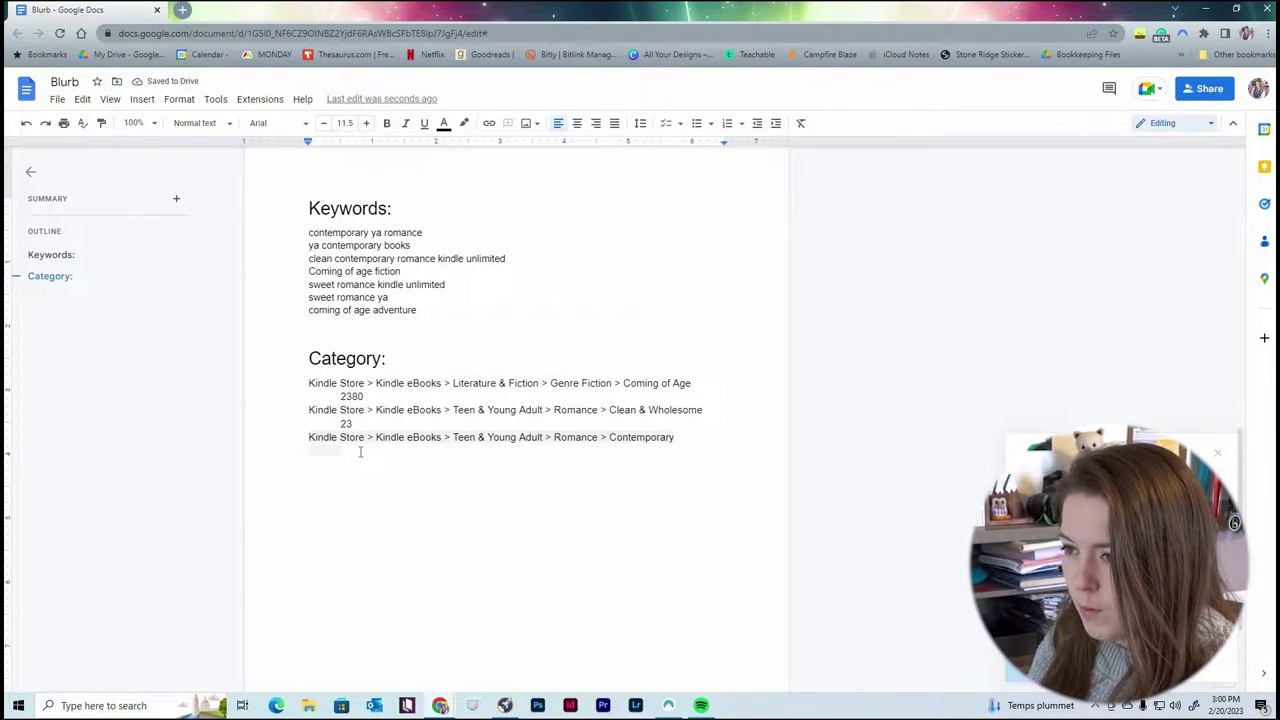
pyautogui.hotkey('ctrl', 'v')
pyautogui.press('Return')
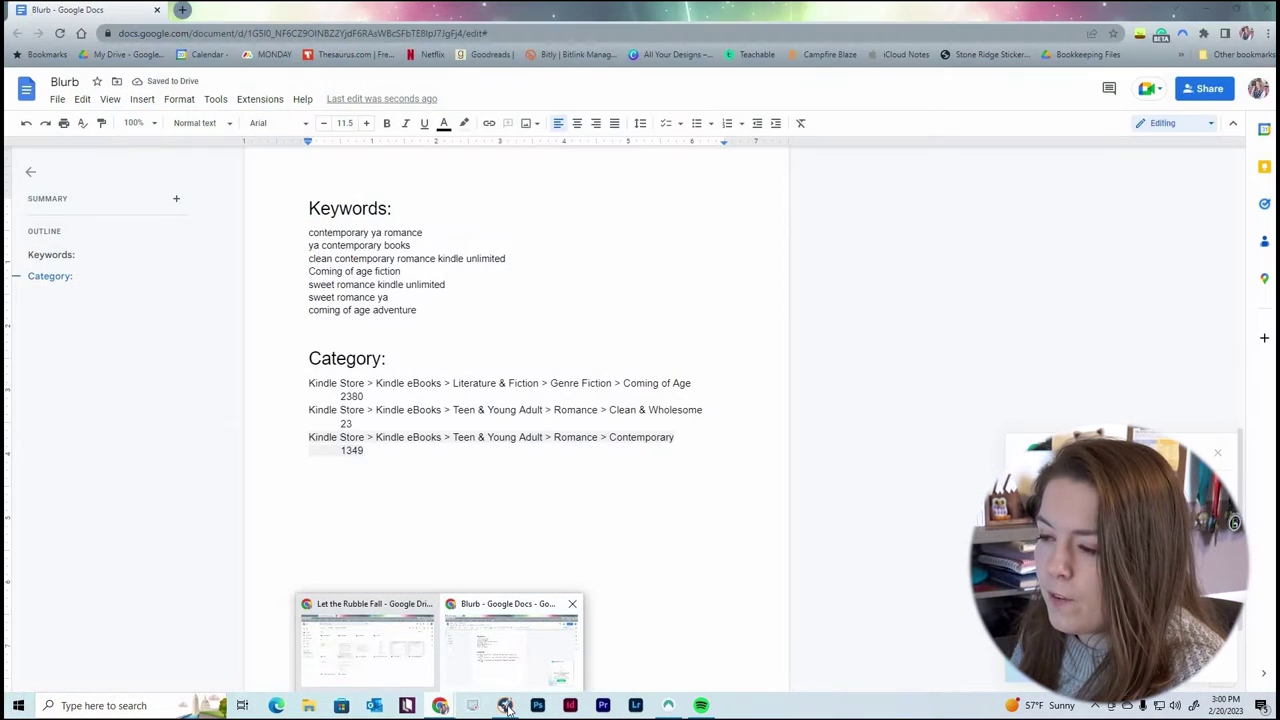
# Switch to Publisher Rocket and search the Kindle categories for "young adult".
pyautogui.click(507, 708)
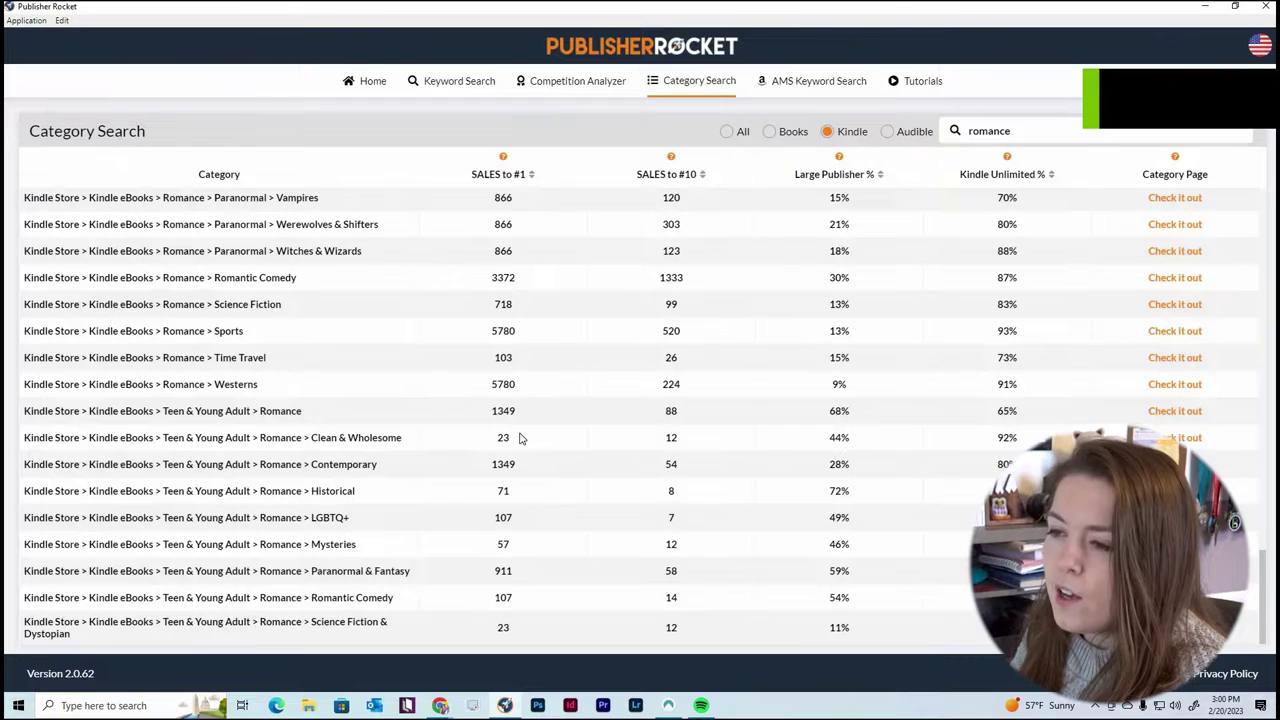
pyautogui.scroll(4, 470, 462)
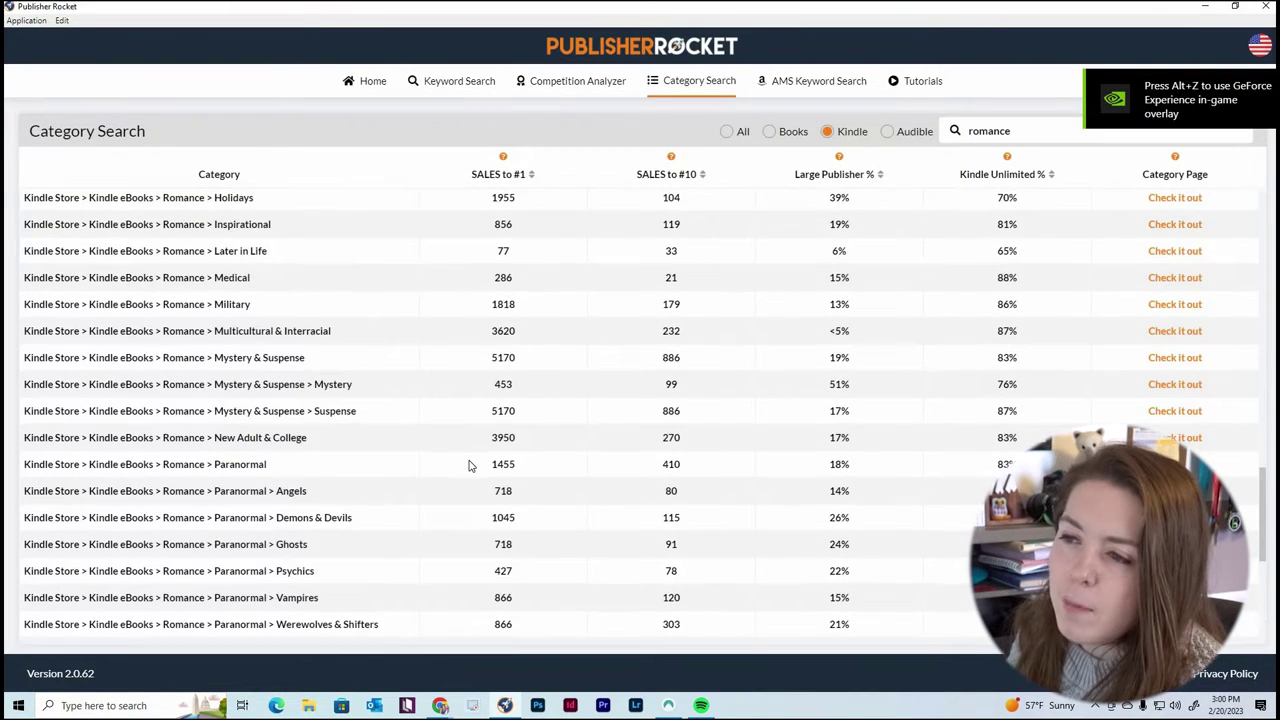
pyautogui.scroll(10, 470, 465)
pyautogui.doubleClick(966, 138)
pyautogui.write('yo')
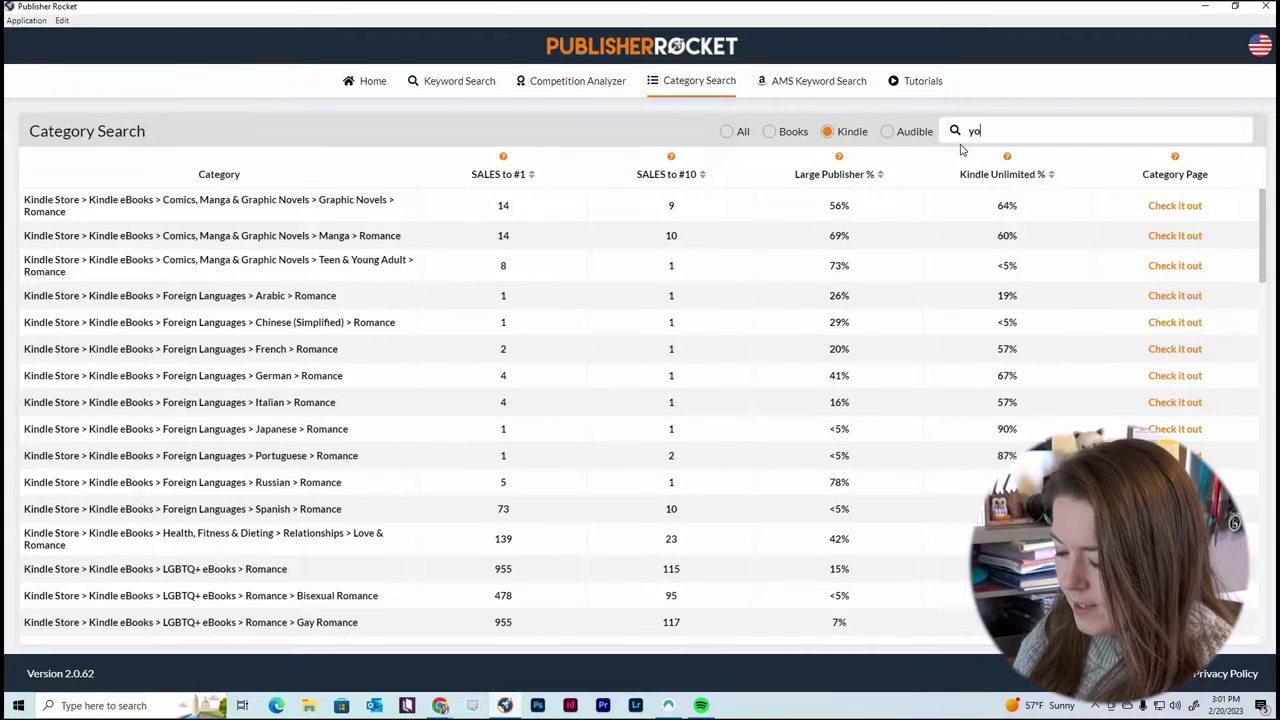
pyautogui.write('ung adult')
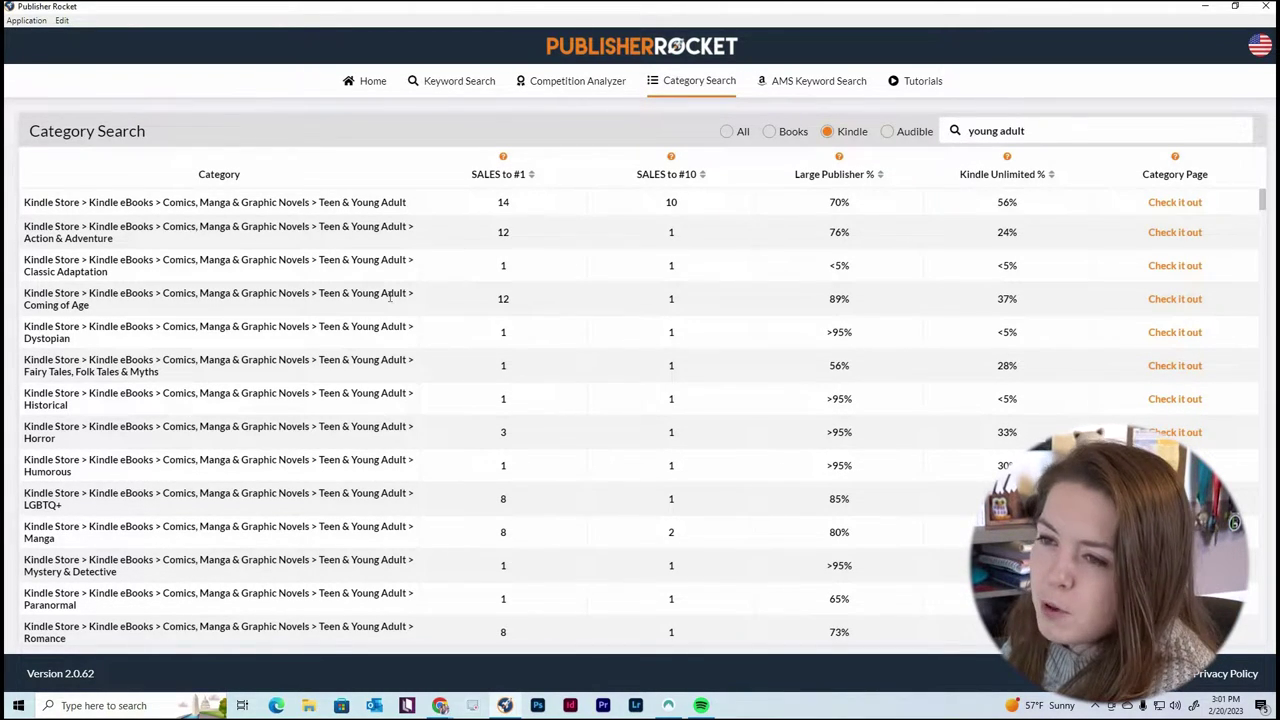
# Copy the Teen & Young Adult > Literature & Fiction > Action & Adventure > Travel path into the Blurb category list and start an indented line beneath.
pyautogui.scroll(-2, 390, 297)
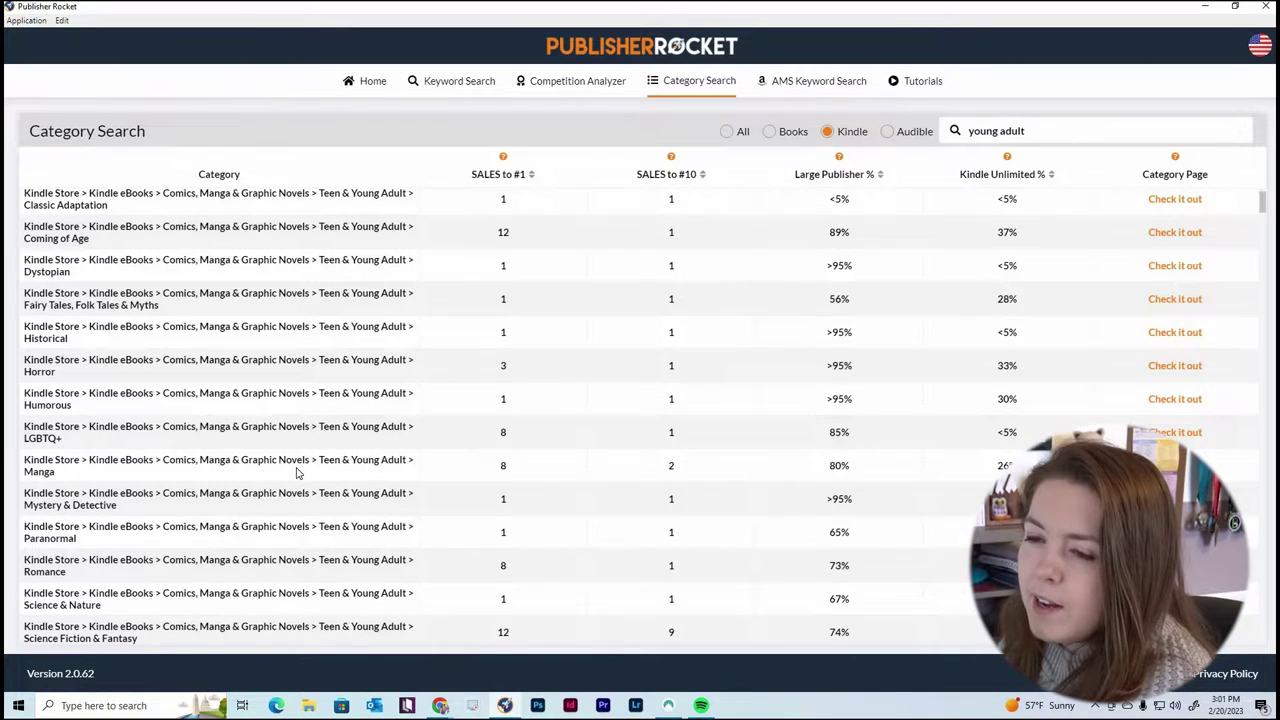
pyautogui.scroll(-3, 200, 425)
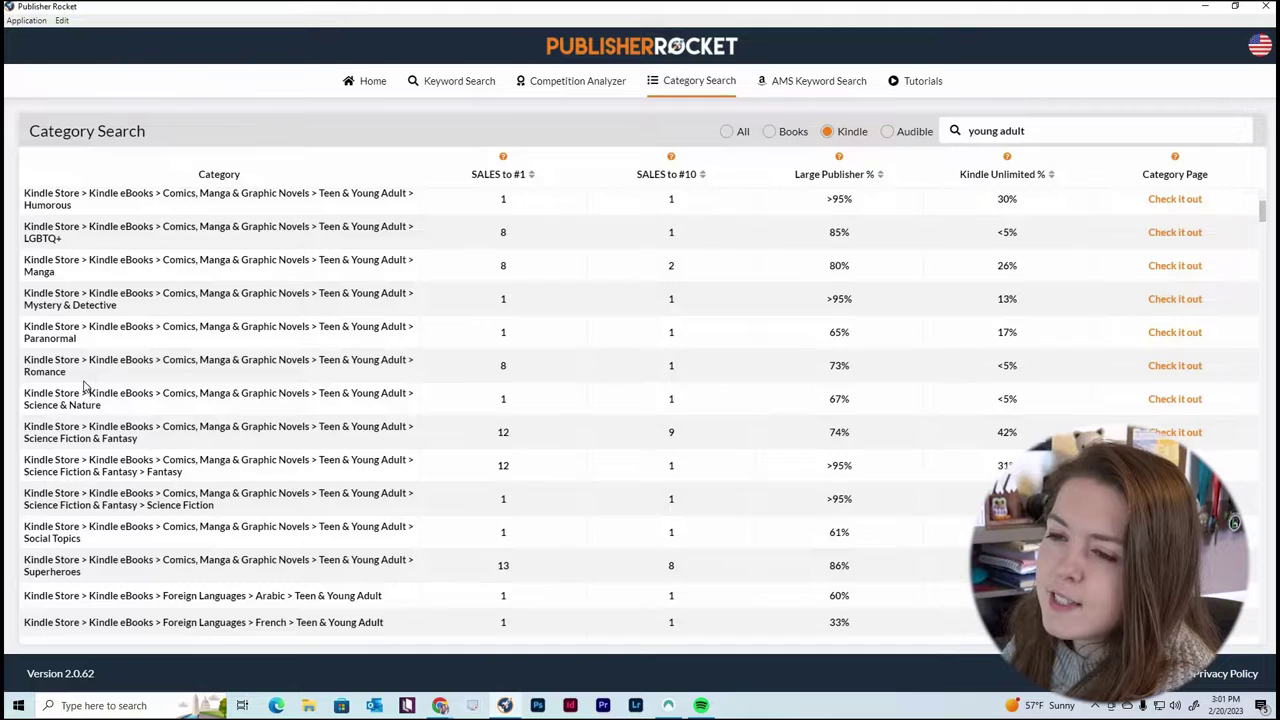
pyautogui.scroll(-2, 180, 480)
pyautogui.scroll(-4, 195, 480)
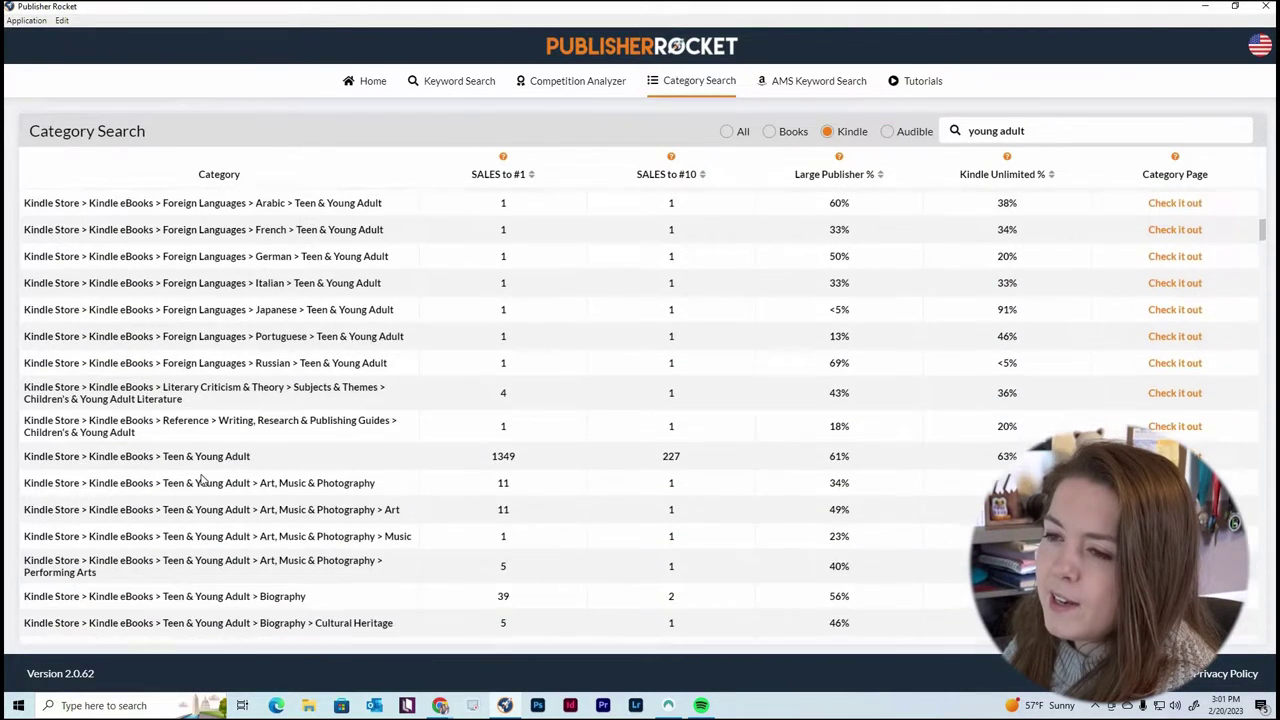
pyautogui.scroll(-2, 200, 480)
pyautogui.scroll(-10, 210, 475)
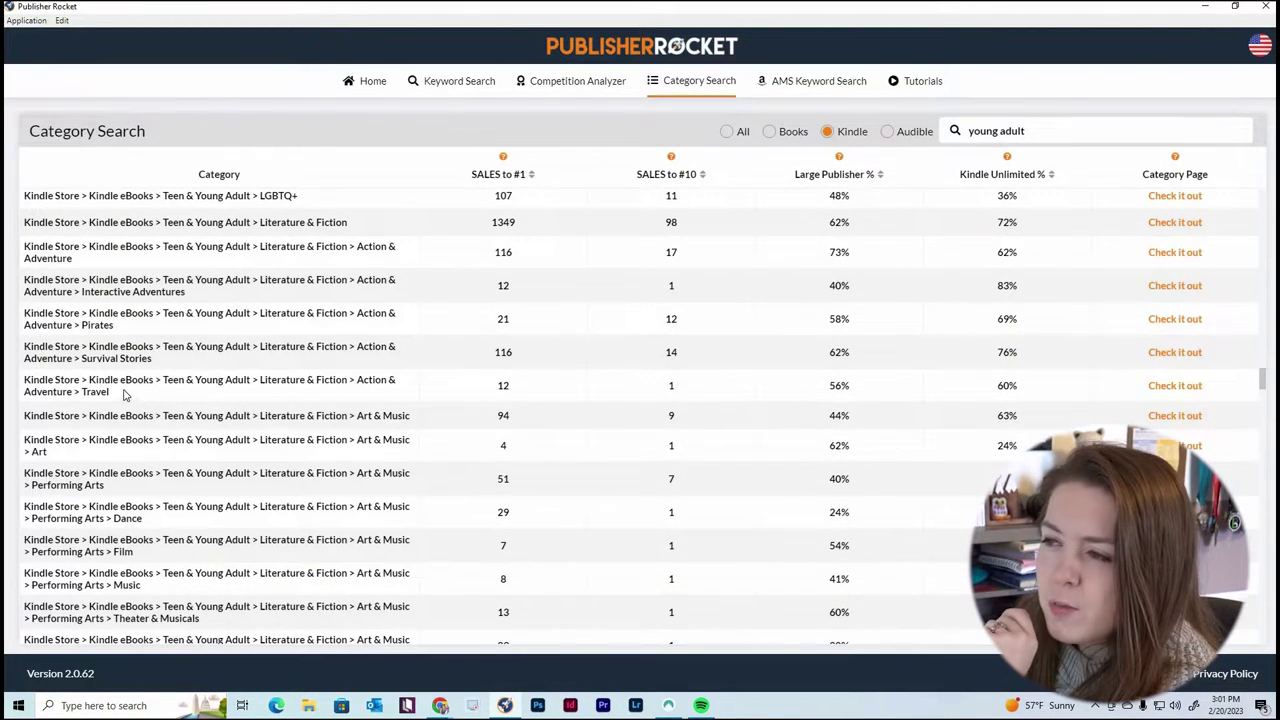
pyautogui.moveTo(108, 391); pyautogui.dragTo(26, 380)
pyautogui.hotkey('ctrl', 'c')
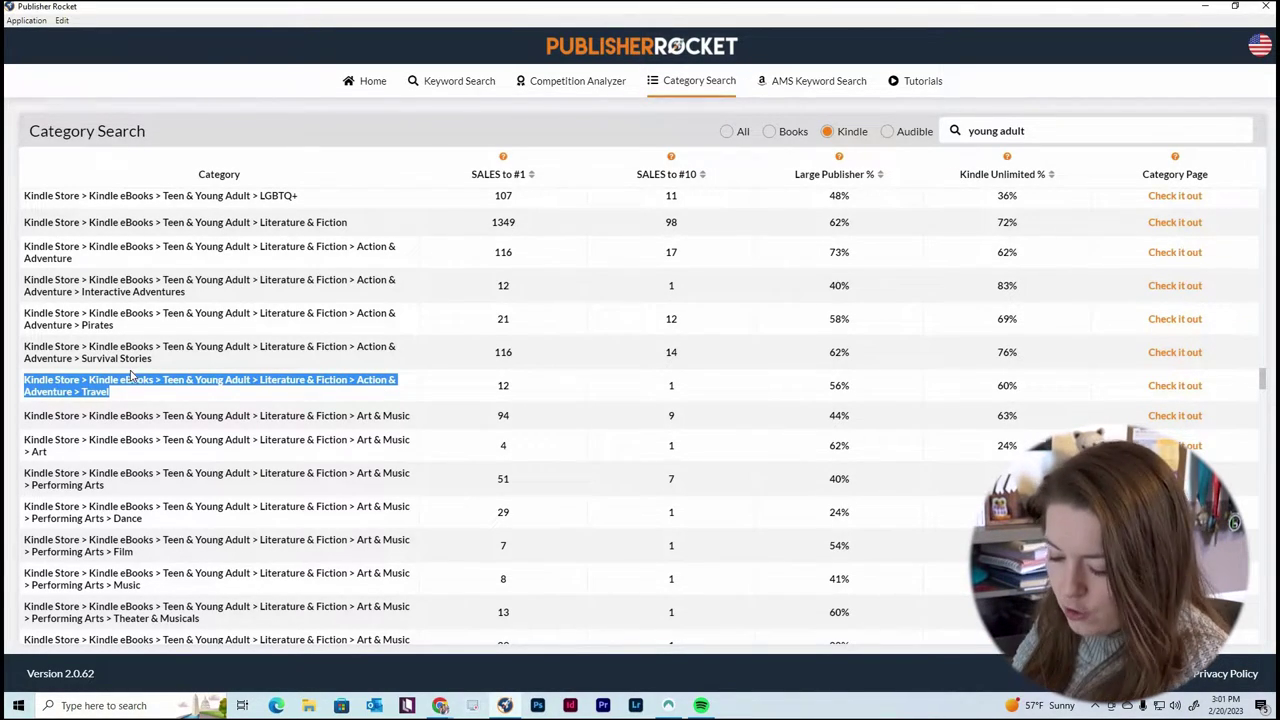
pyautogui.click(440, 705)
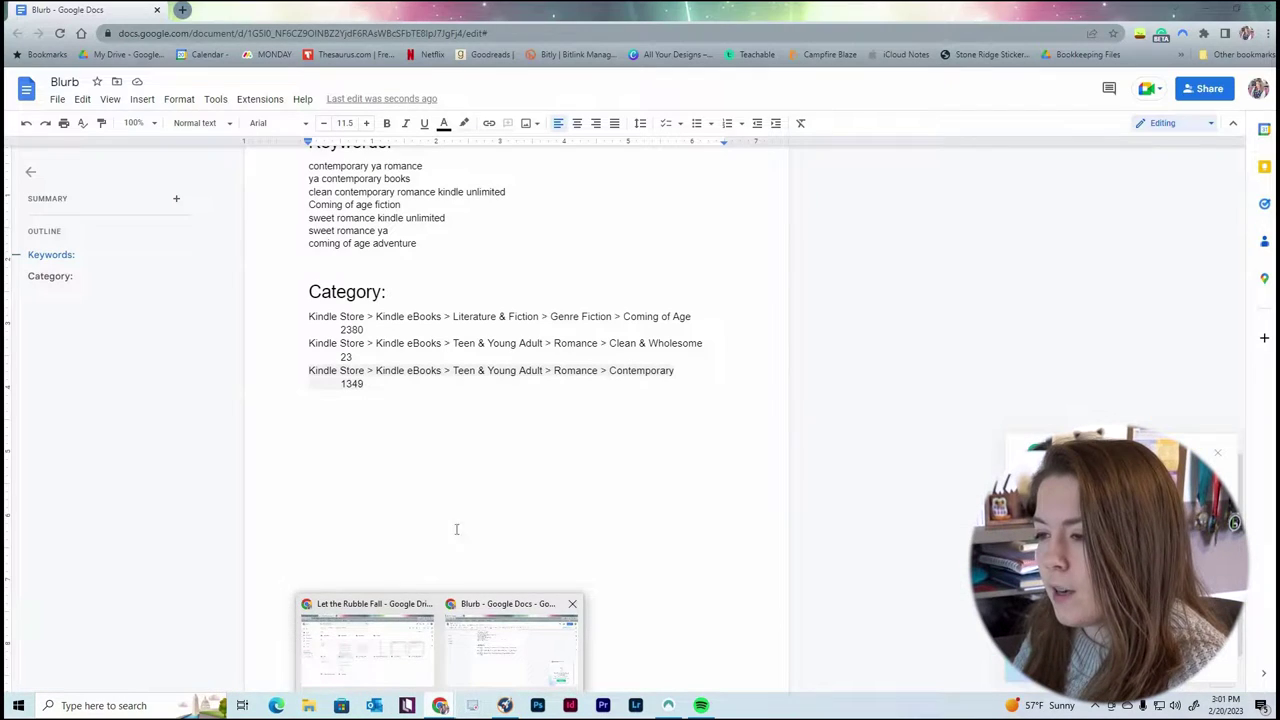
pyautogui.click(503, 645)
pyautogui.hotkey('ctrl', 'v')
pyautogui.press('Return')
pyautogui.press('Tab')
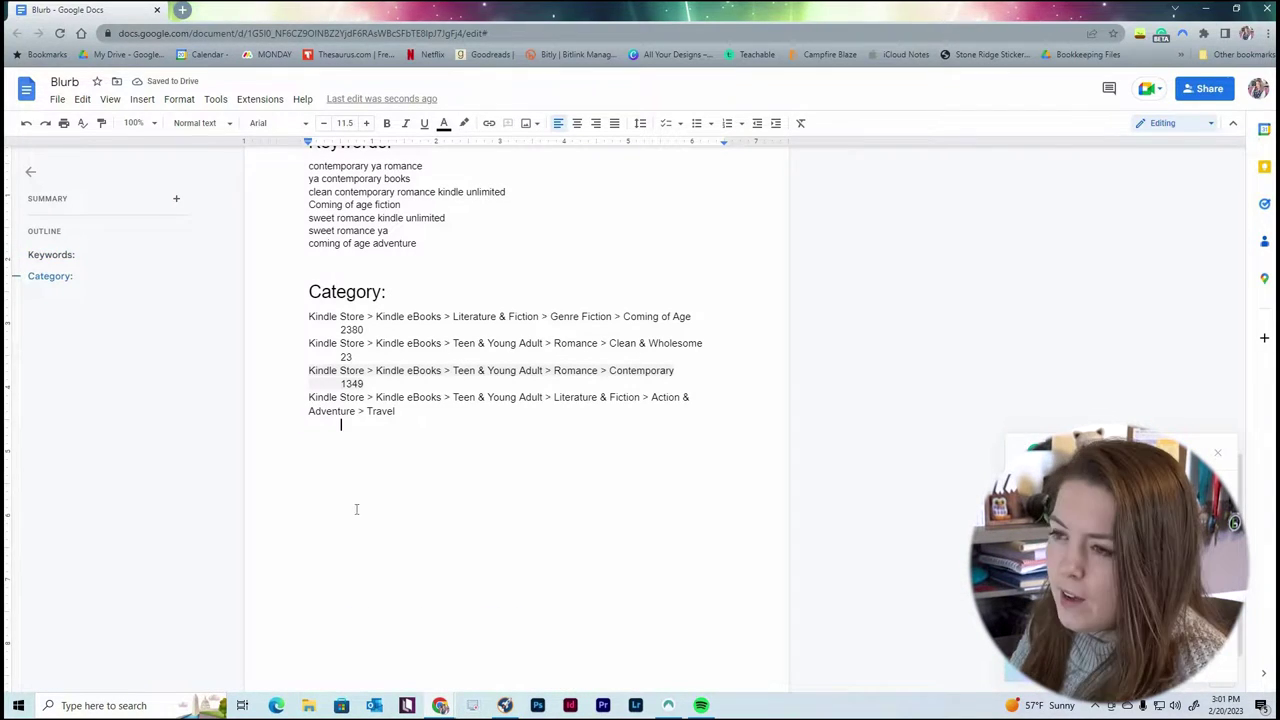
# Copy the Teen & Young Adult Action & Adventure > Travel category's sales to #1 from Publisher Rocket and note 12 beneath its path in Blurb.
pyautogui.click(505, 705)
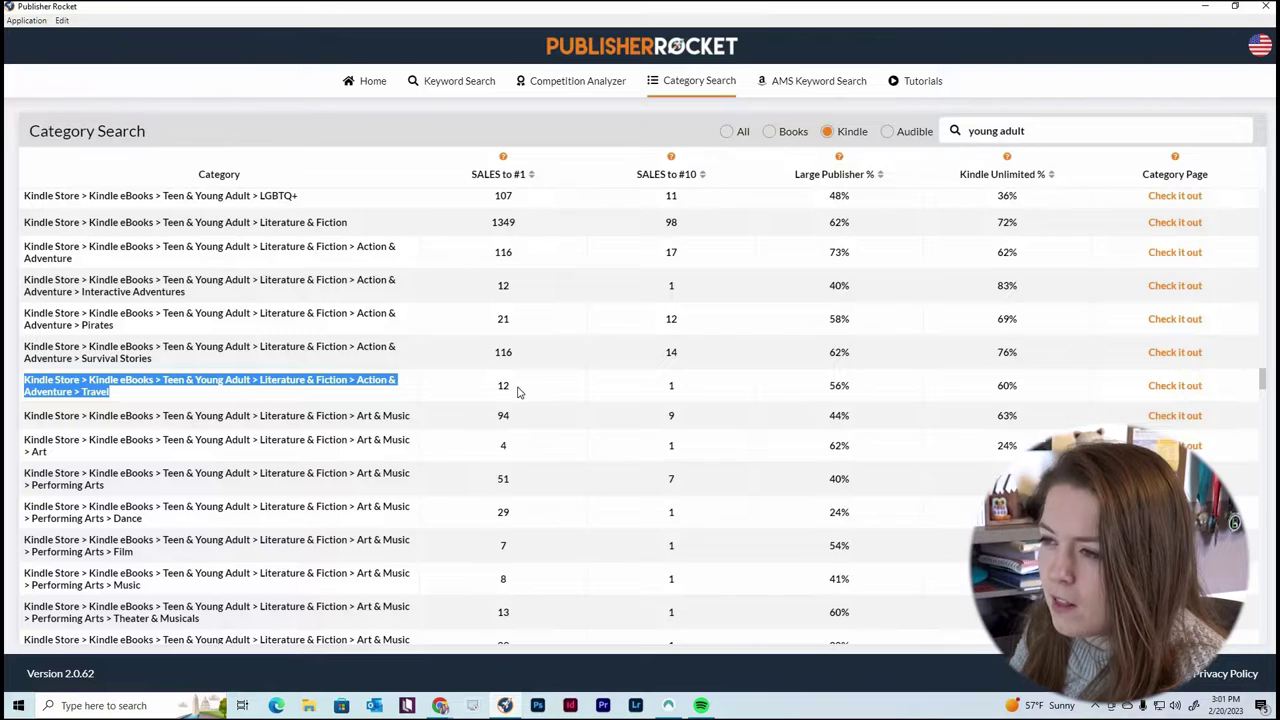
pyautogui.doubleClick(502, 386)
pyautogui.hotkey('ctrl', 'c')
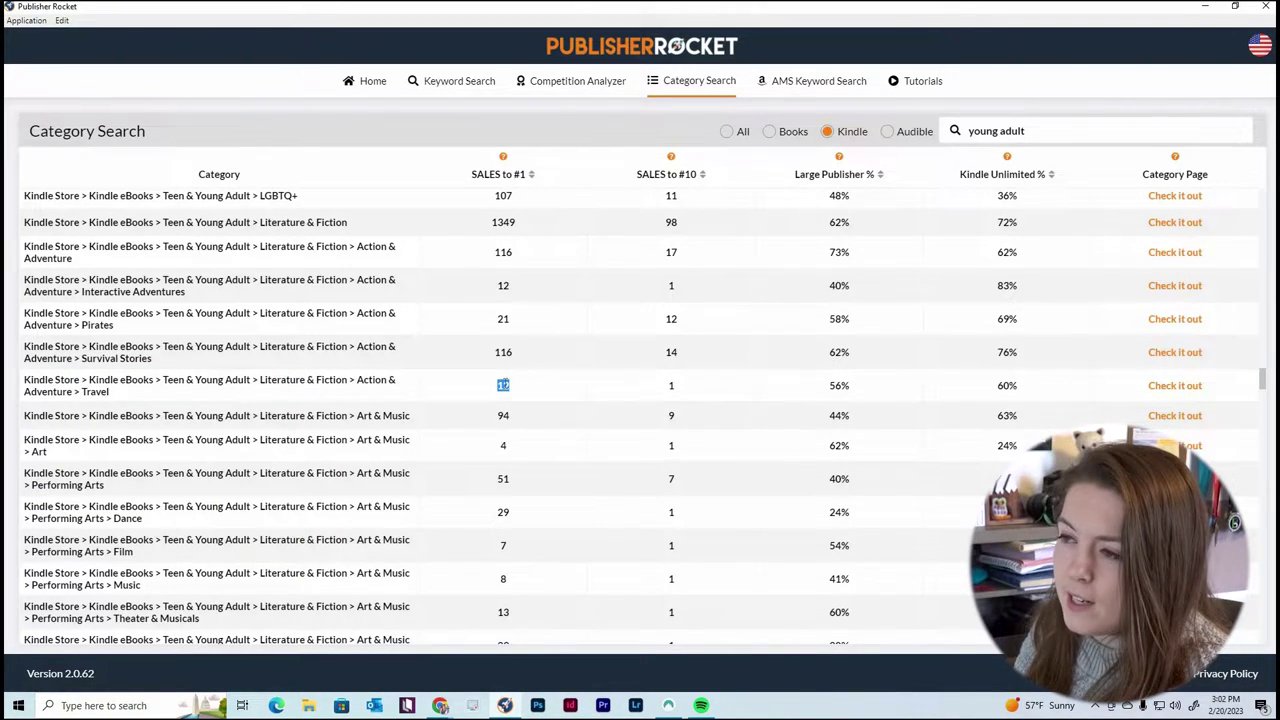
pyautogui.click(440, 705)
pyautogui.hotkey('alt', 'Tab')
pyautogui.hotkey('ctrl', 'v')
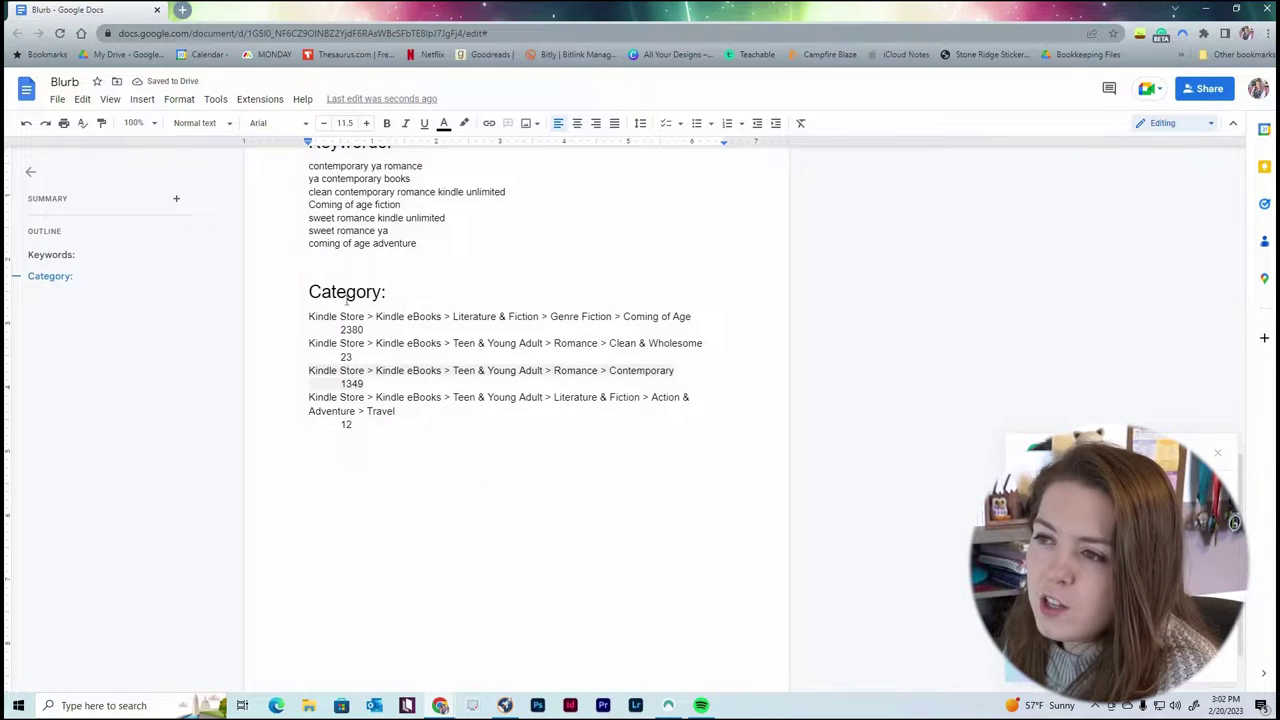
# Look through further Teen & Young Adult categories in Publisher Rocket and return to the end of the Blurb category list.
pyautogui.hotkey('alt', 'Tab')
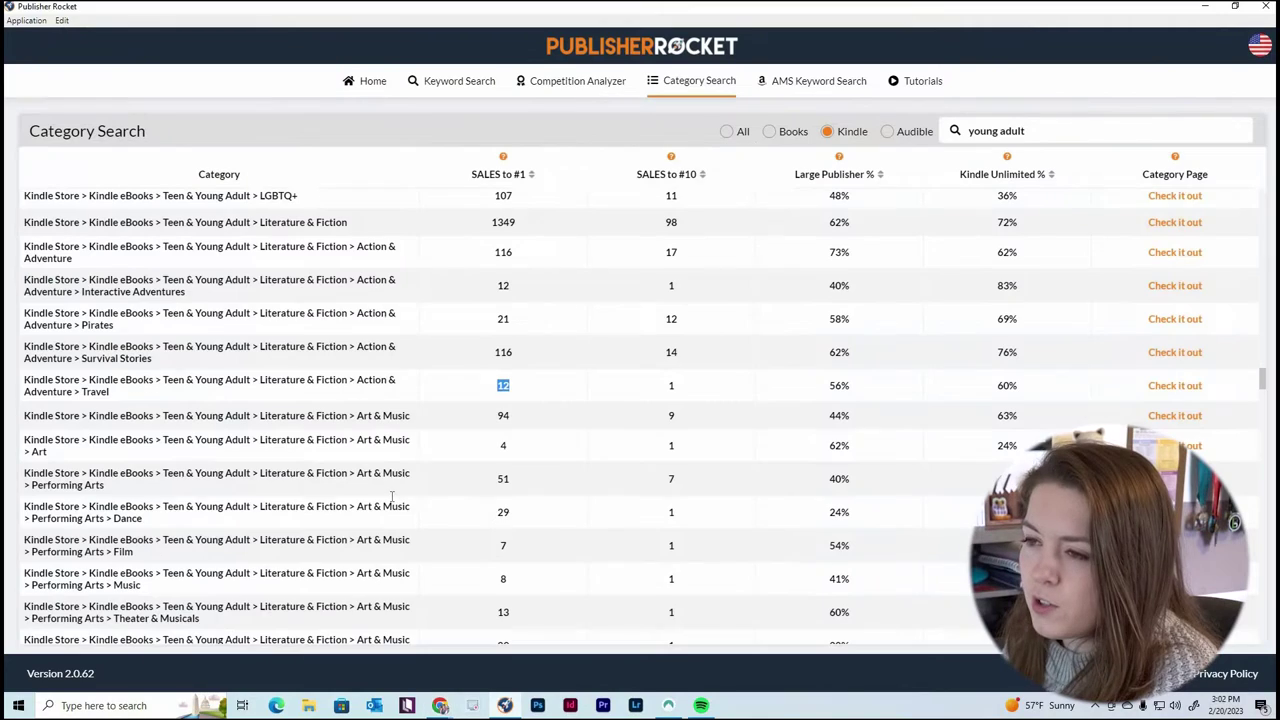
pyautogui.scroll(-5, 381, 518)
pyautogui.scroll(-12, 381, 518)
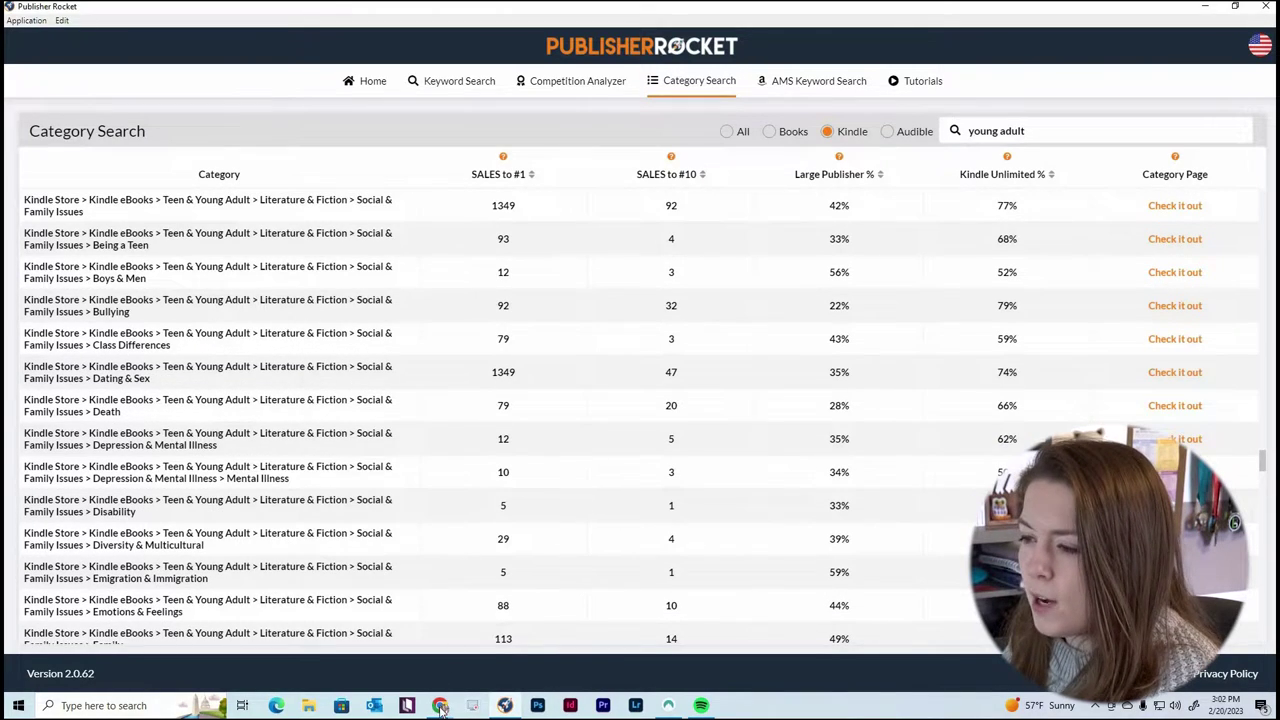
pyautogui.moveTo(440, 703)
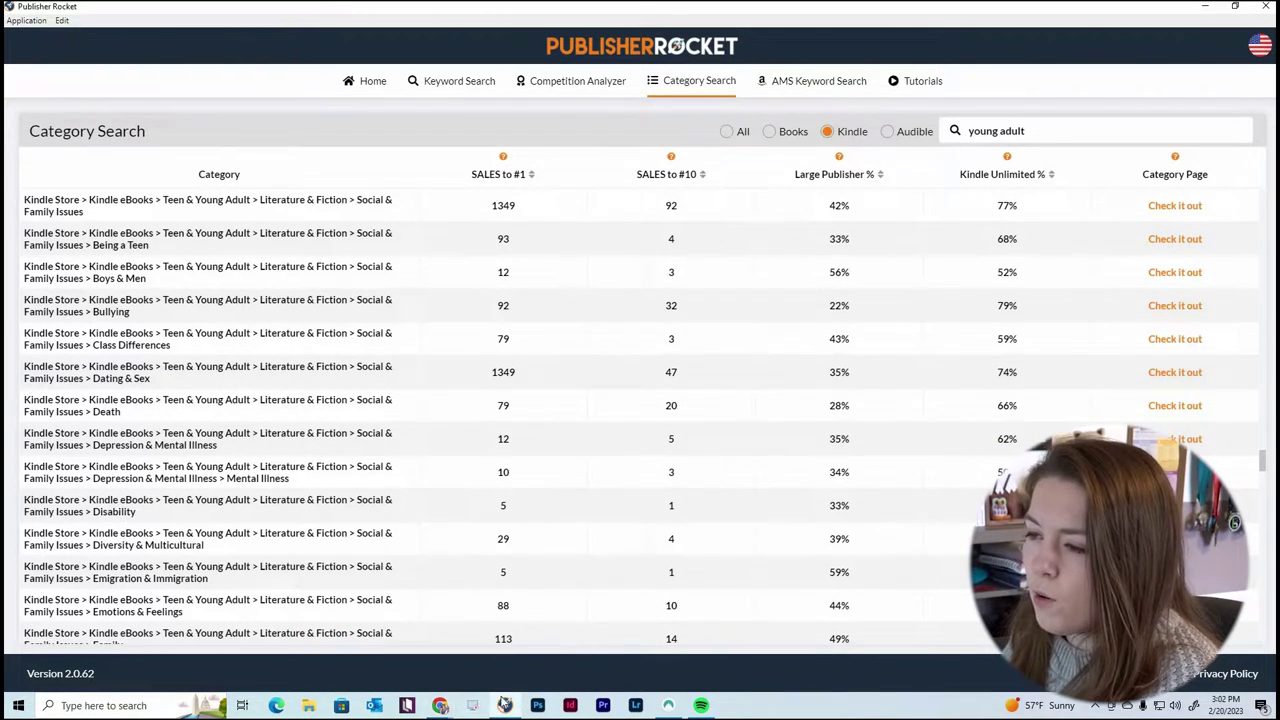
pyautogui.click(440, 705)
pyautogui.click(365, 640)
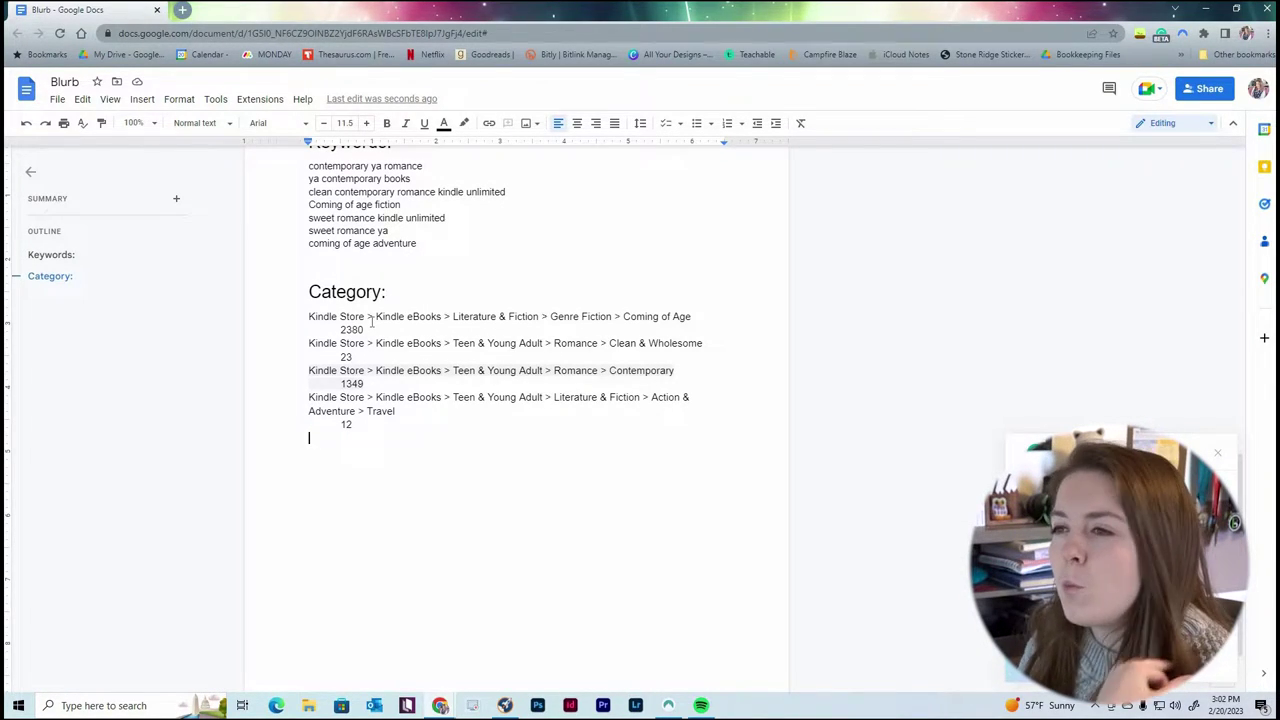
# Compare the sales figures noted under the four categories in the list.
pyautogui.moveTo(308, 316); pyautogui.dragTo(402, 434)
pyautogui.click(320, 322)
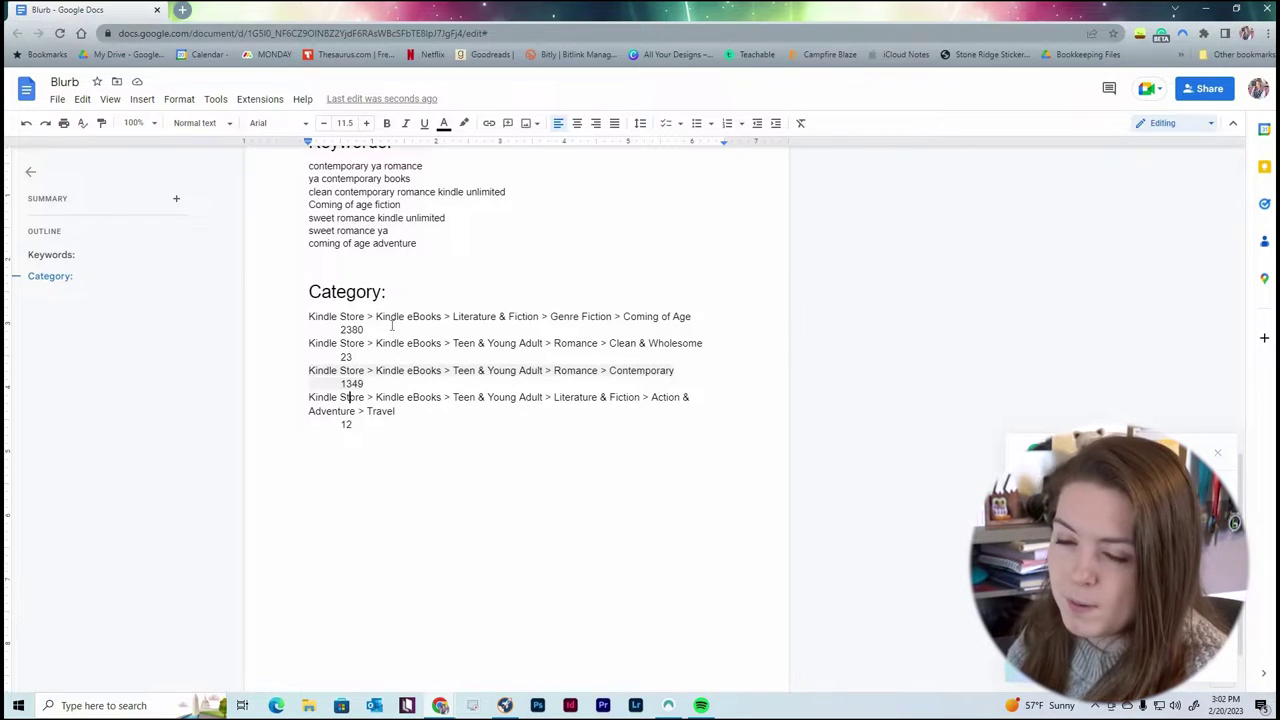
pyautogui.click(367, 330)
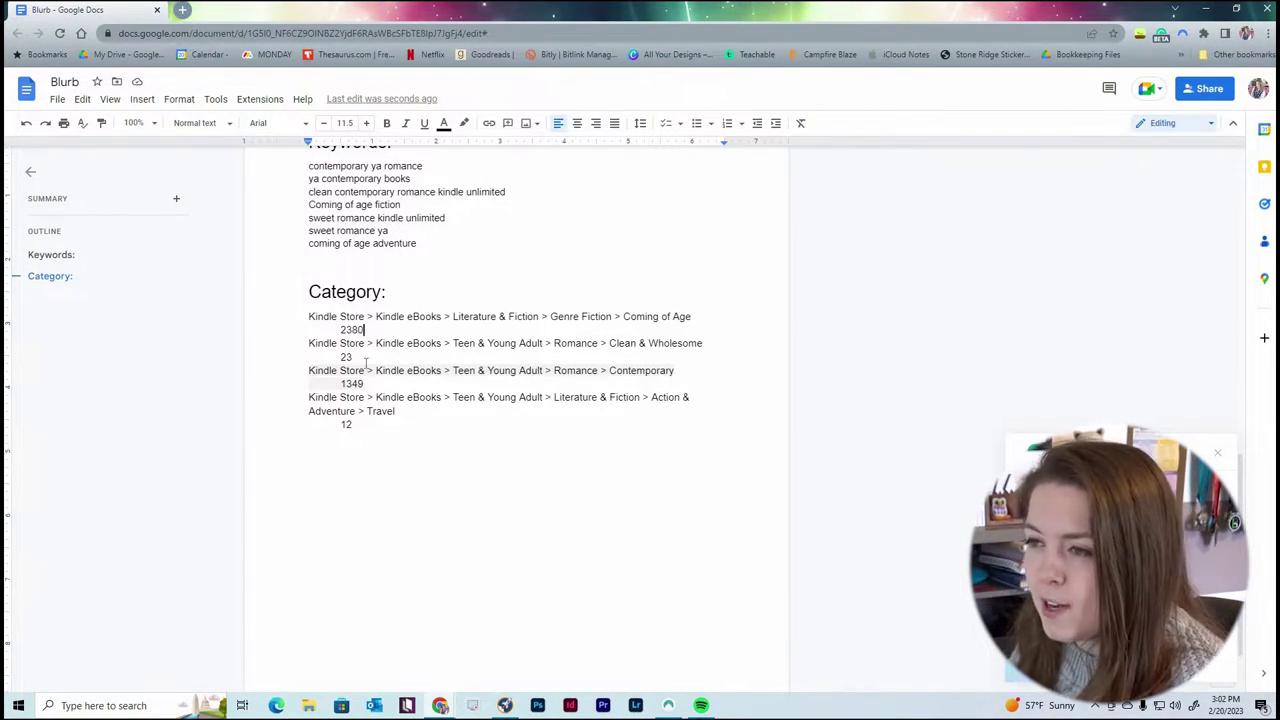
pyautogui.moveTo(353, 357); pyautogui.dragTo(341, 357)
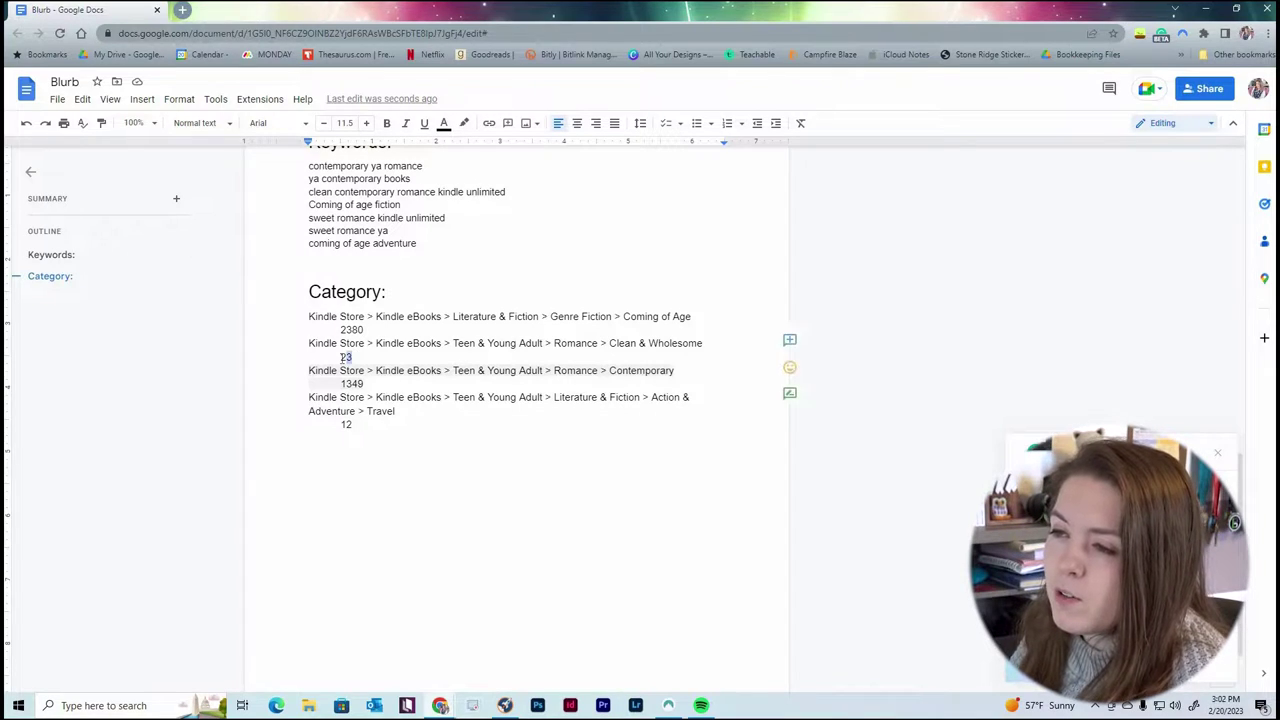
pyautogui.click(341, 357)
pyautogui.moveTo(340, 424); pyautogui.dragTo(355, 425)
pyautogui.click(370, 422)
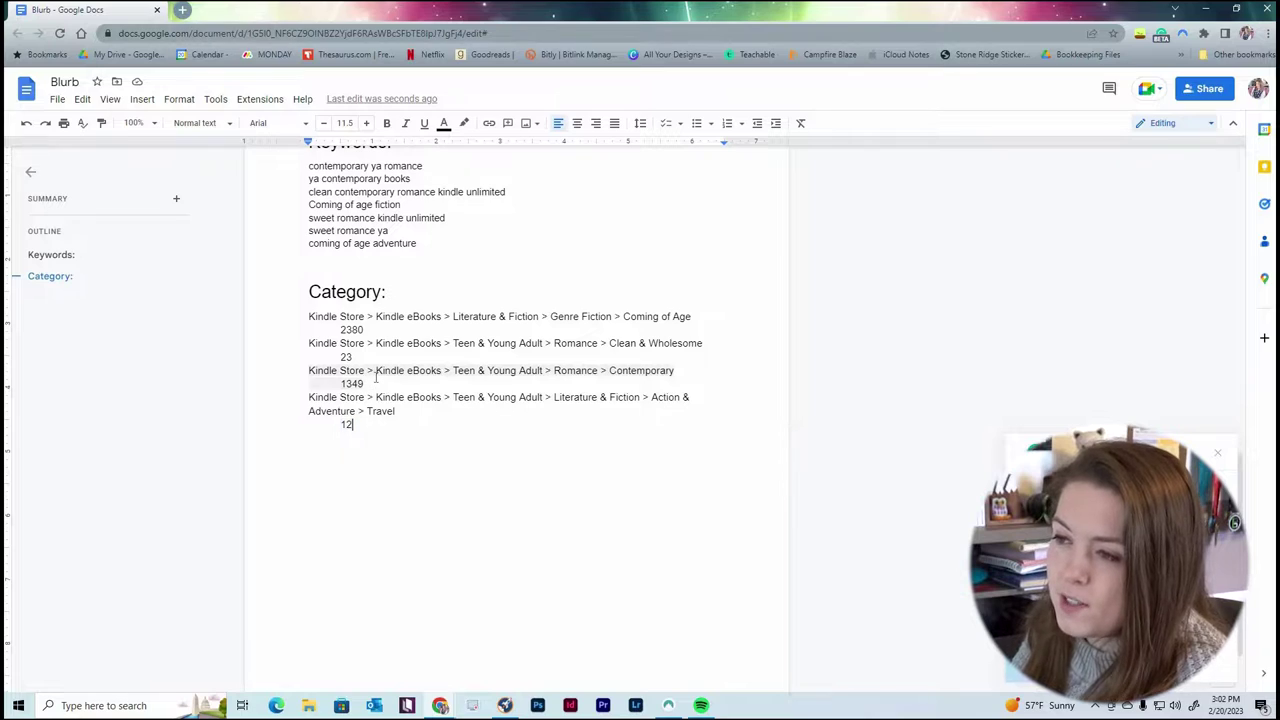
# Delete the Teen & Young Adult Romance > Contemporary and Genre Fiction > Coming of Age entries, with their sales figures, from the category list.
pyautogui.moveTo(374, 383); pyautogui.dragTo(306, 373)
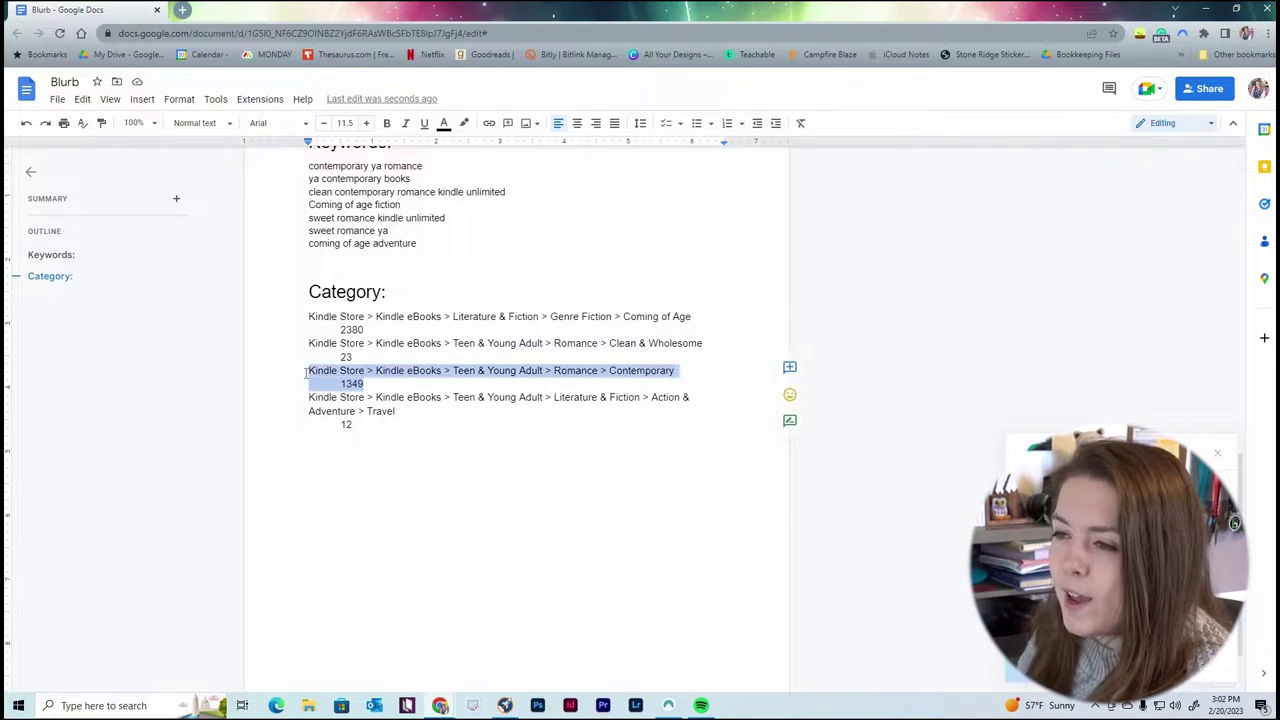
pyautogui.press('BackSpace')
pyautogui.moveTo(309, 316); pyautogui.dragTo(381, 384)
pyautogui.press('BackSpace')
pyautogui.click(381, 384)
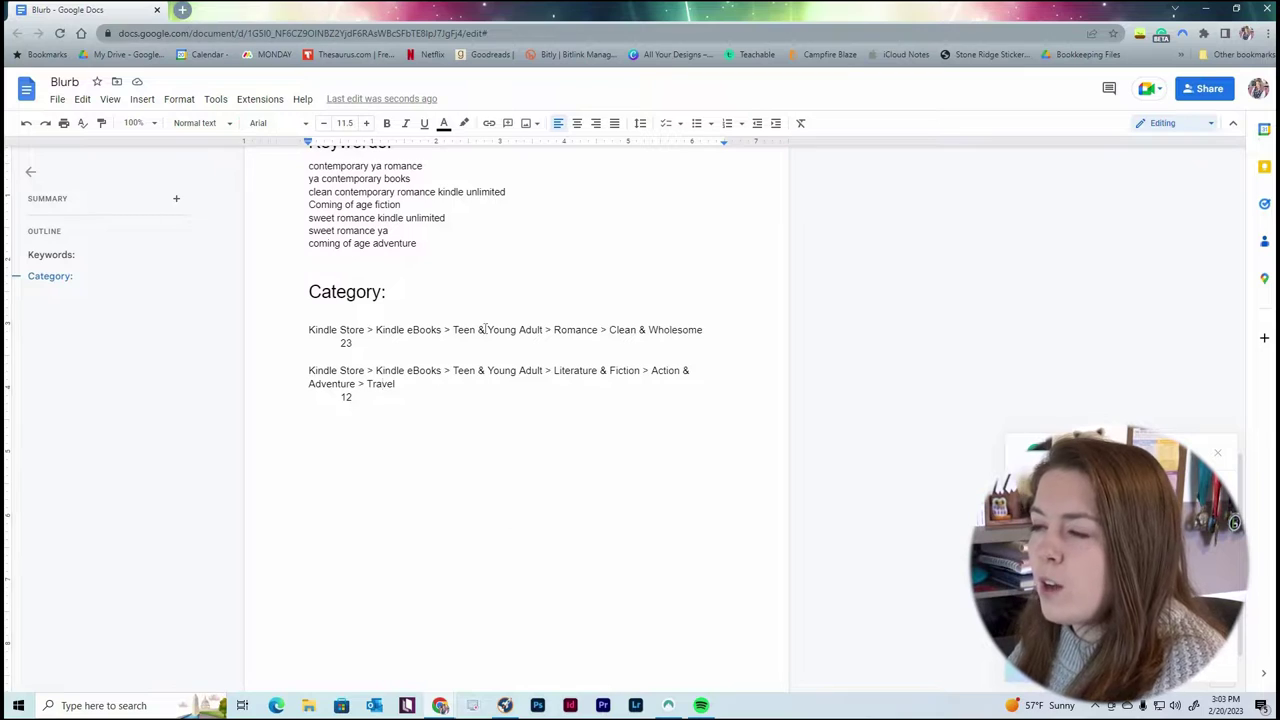
# Review the keywords, blurb and HTML description that precede the category list.
pyautogui.press('Up')
pyautogui.press('Up')
pyautogui.press('Up')
pyautogui.press('Up')
pyautogui.press('Up')
pyautogui.press('Up')
pyautogui.press('Up')
pyautogui.press('Up')
pyautogui.press('Up')
pyautogui.press('Up')
pyautogui.press('Up')
pyautogui.press('Up')
pyautogui.press('Up')
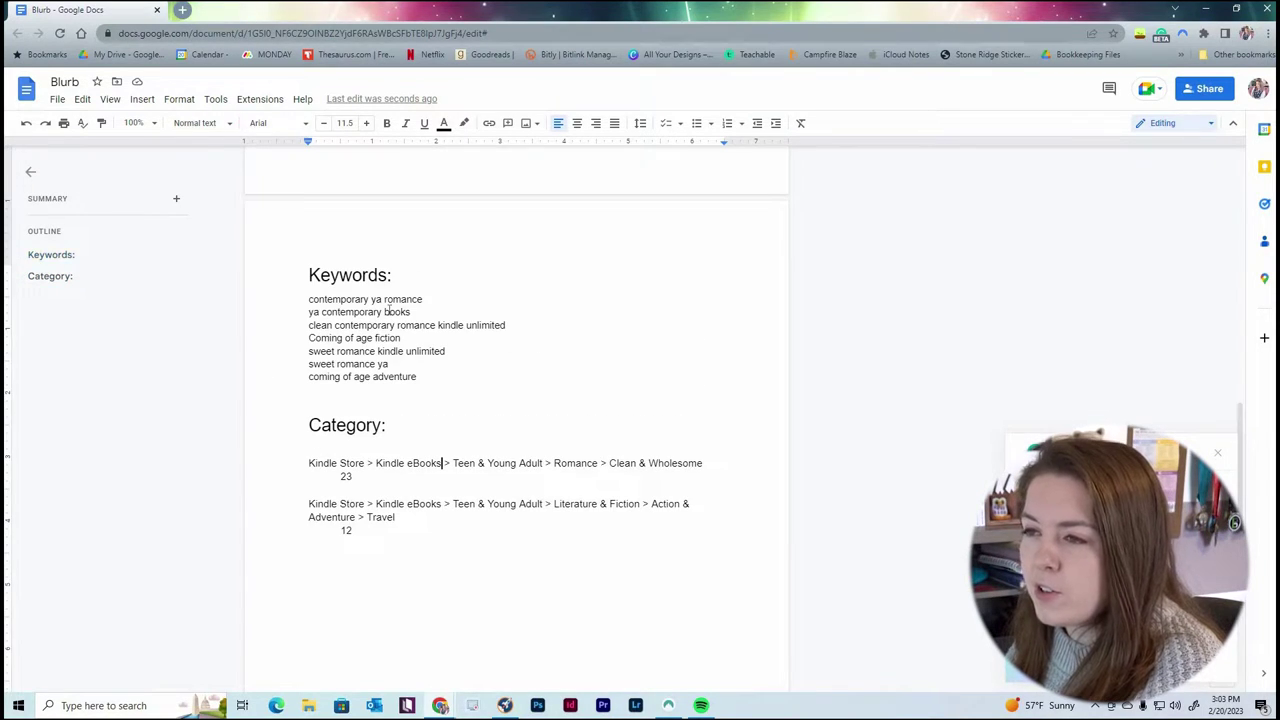
pyautogui.scroll(5, 443, 418)
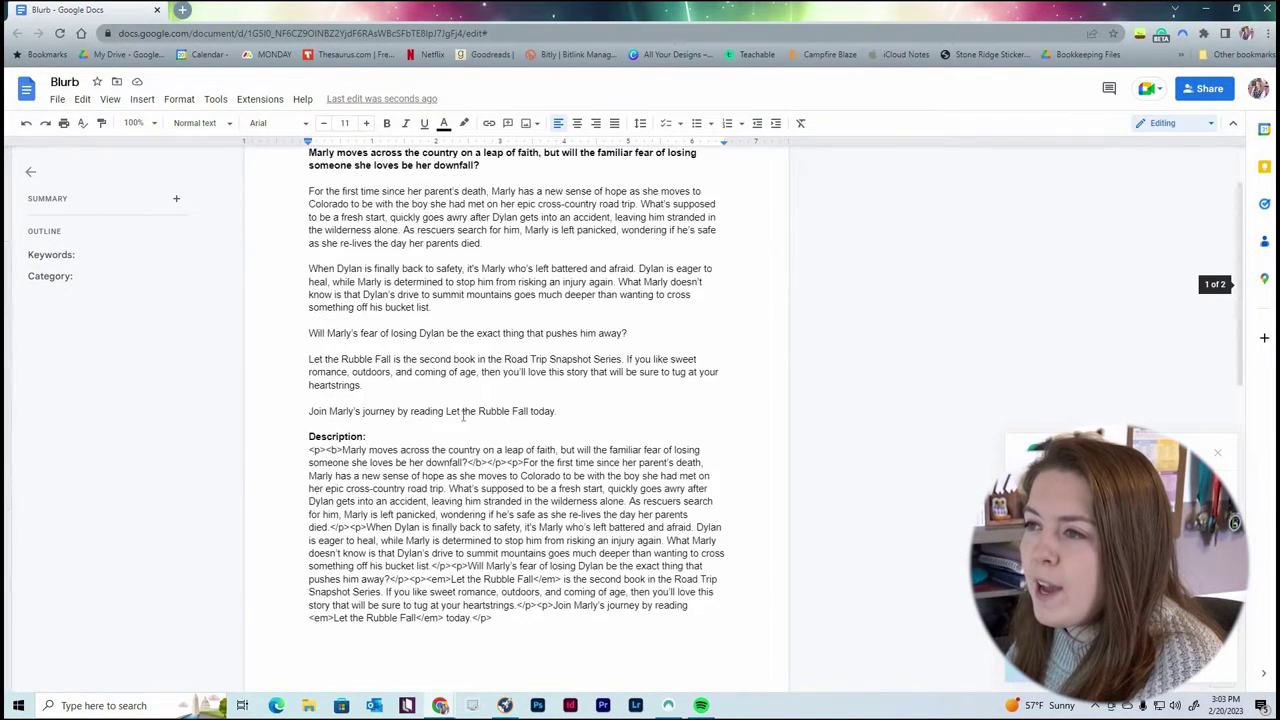
pyautogui.scroll(-5, 537, 474)
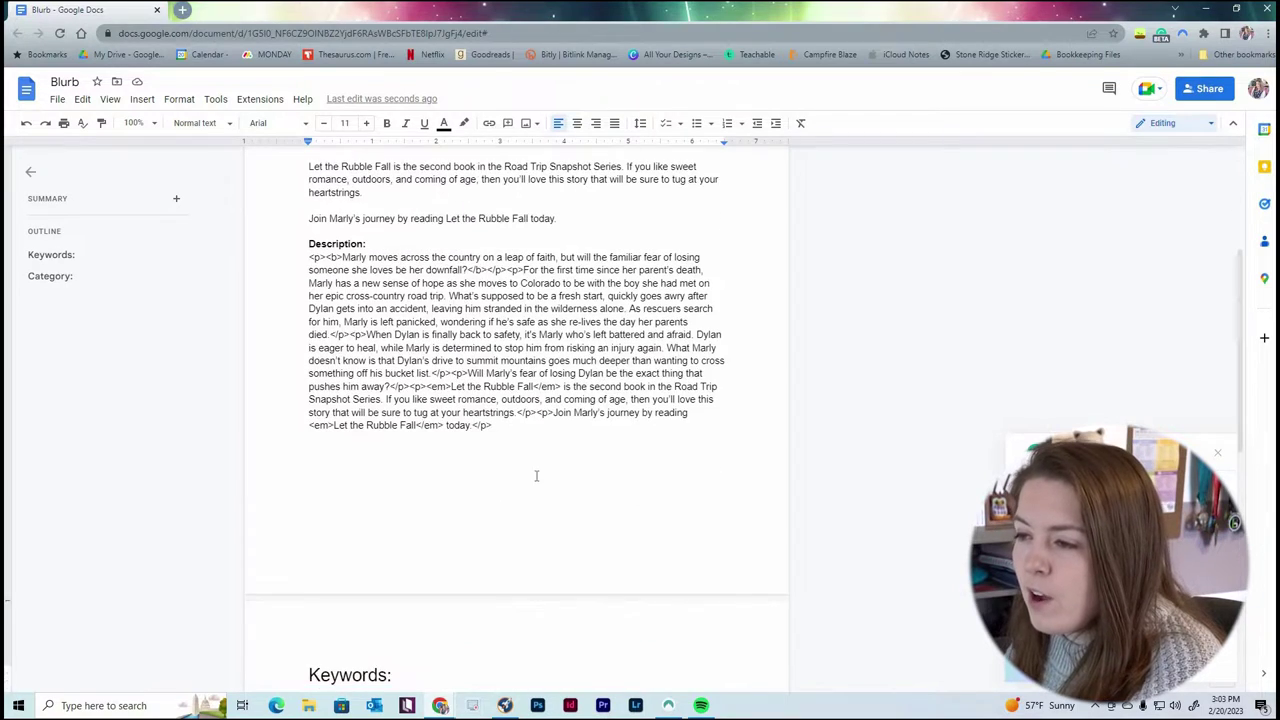
# Check the Romance > Clean & Wholesome and Action & Adventure > Travel categories against the blurb's text and the keyword list.
pyautogui.doubleClick(558, 466)
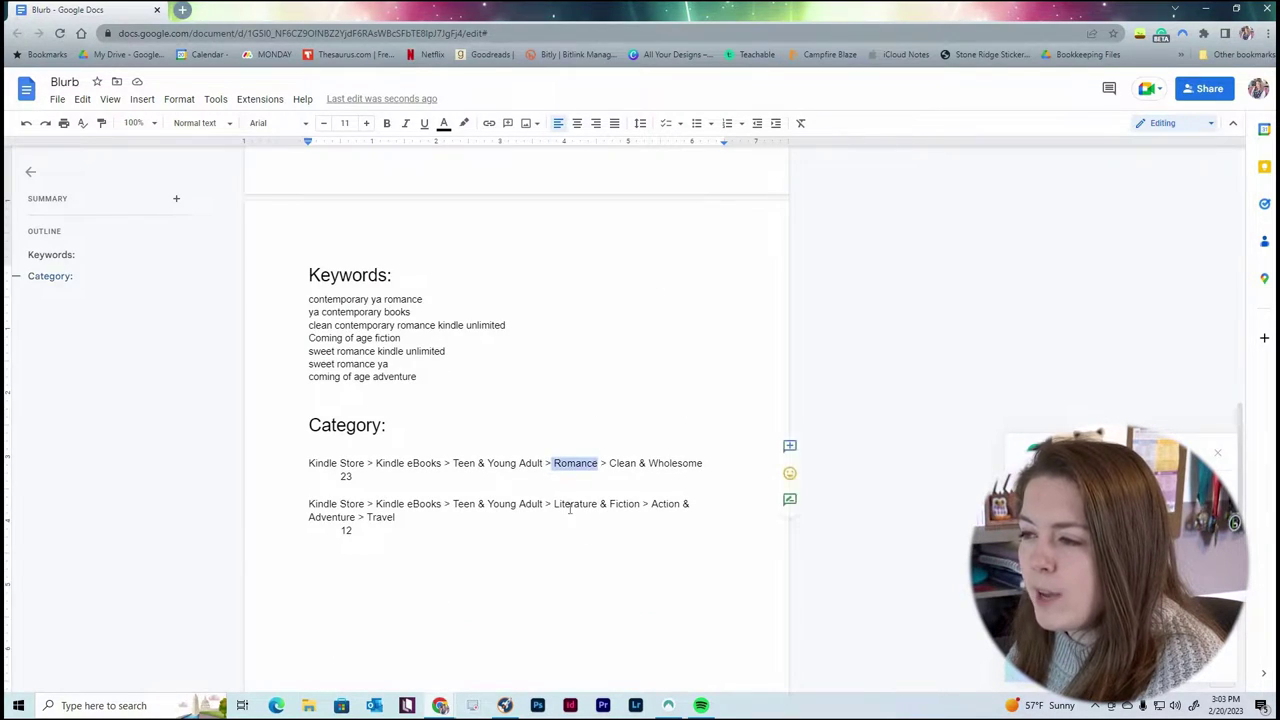
pyautogui.doubleClick(390, 518)
pyautogui.click(455, 518)
pyautogui.scroll(6, 455, 520)
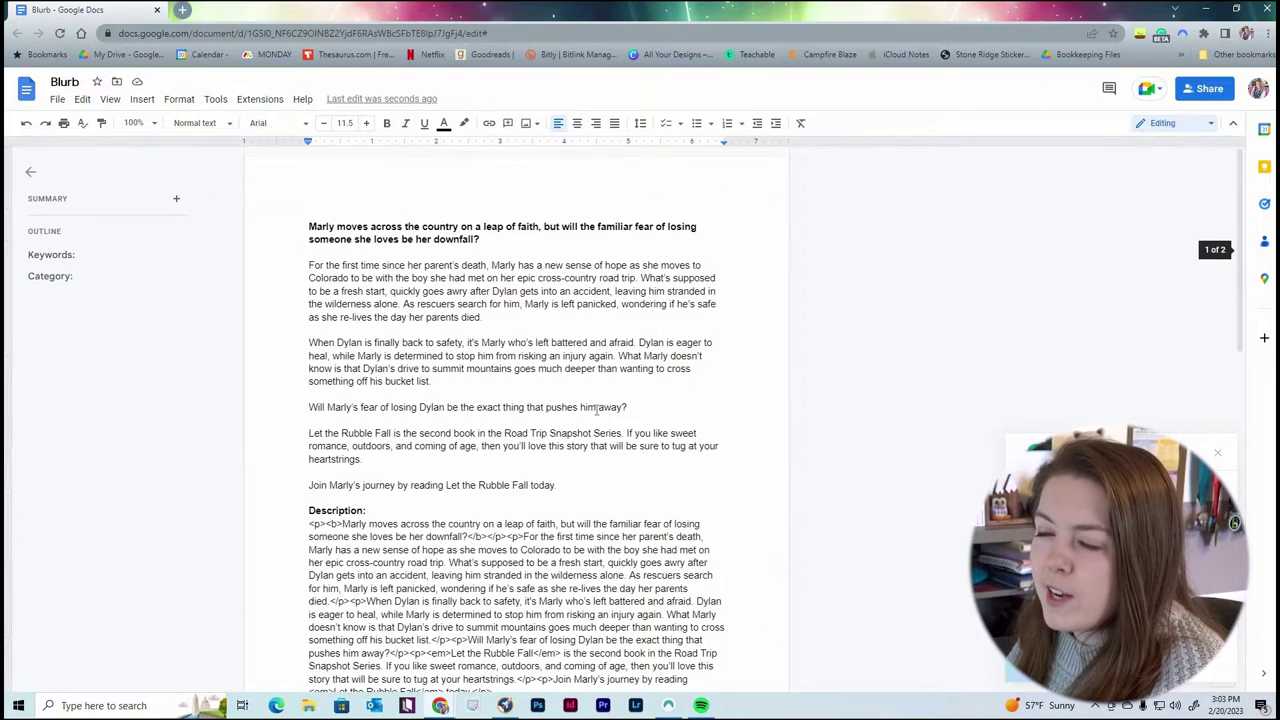
pyautogui.moveTo(362, 460)
pyautogui.mouseDown()
pyautogui.moveTo(281, 324)
pyautogui.moveTo(310, 317)
pyautogui.mouseUp()
pyautogui.click(417, 483)
pyautogui.scroll(-5, 417, 483)
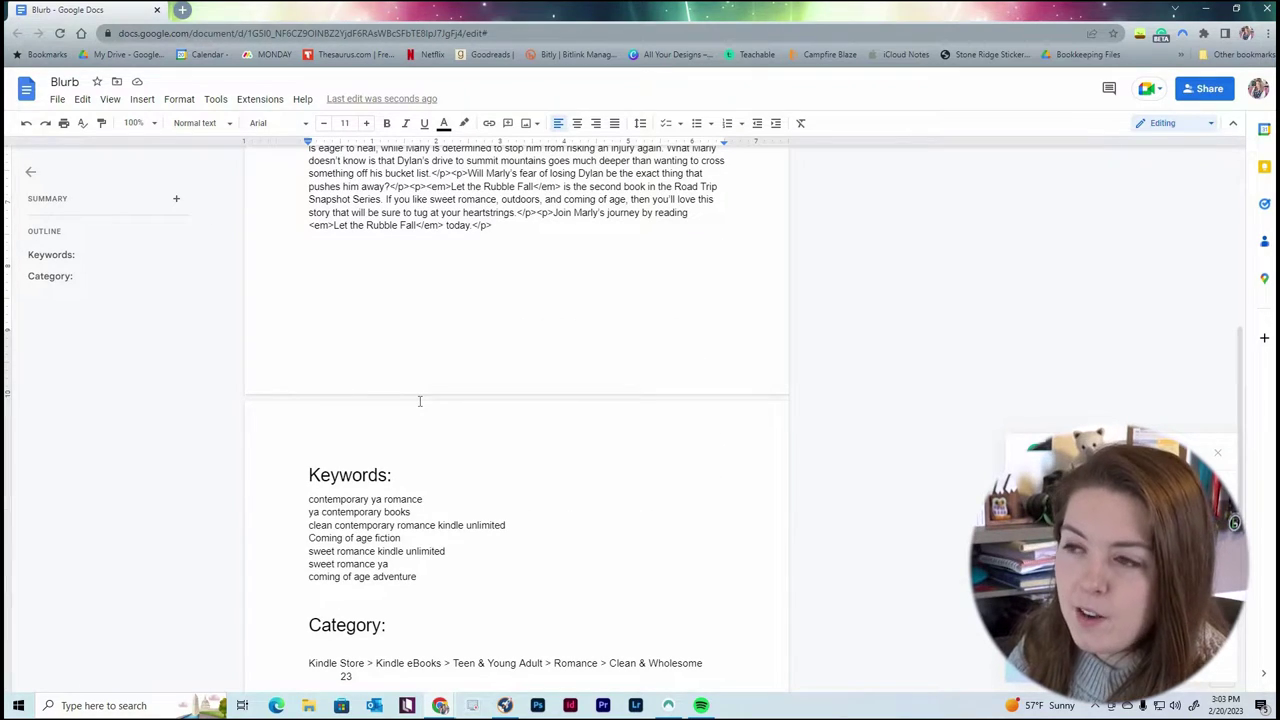
pyautogui.scroll(-3, 489, 384)
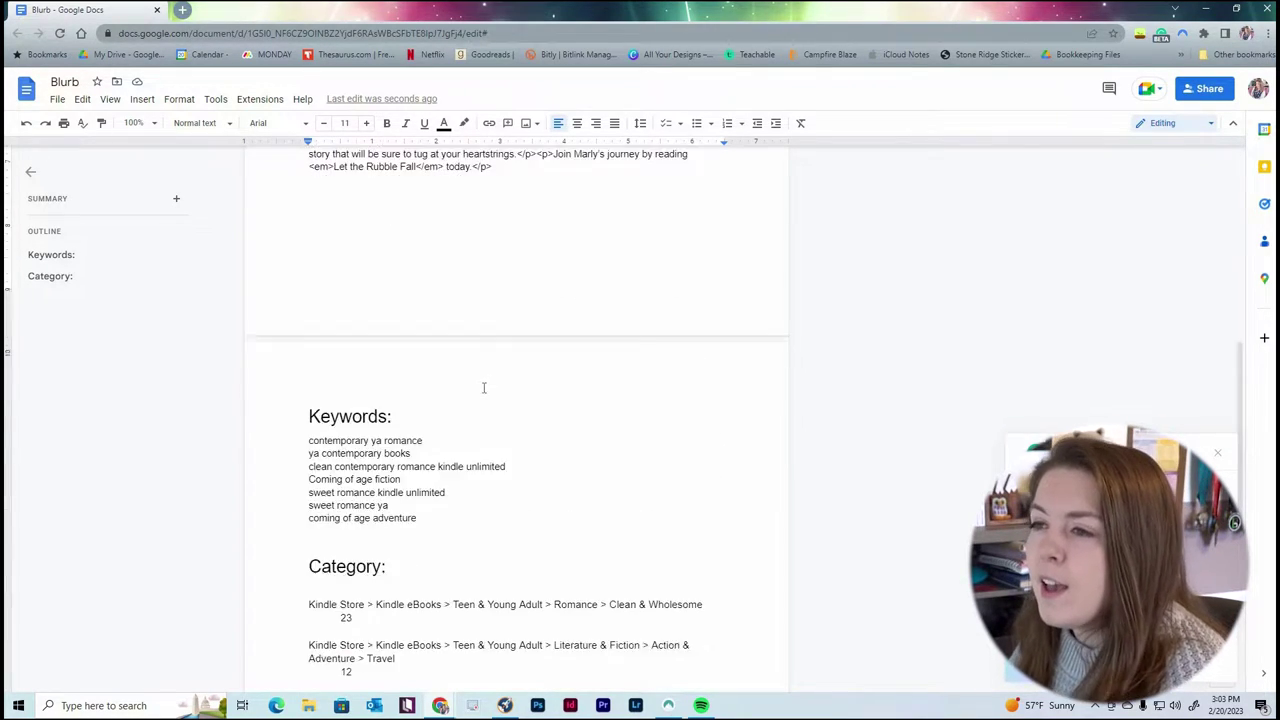
pyautogui.scroll(1, 480, 384)
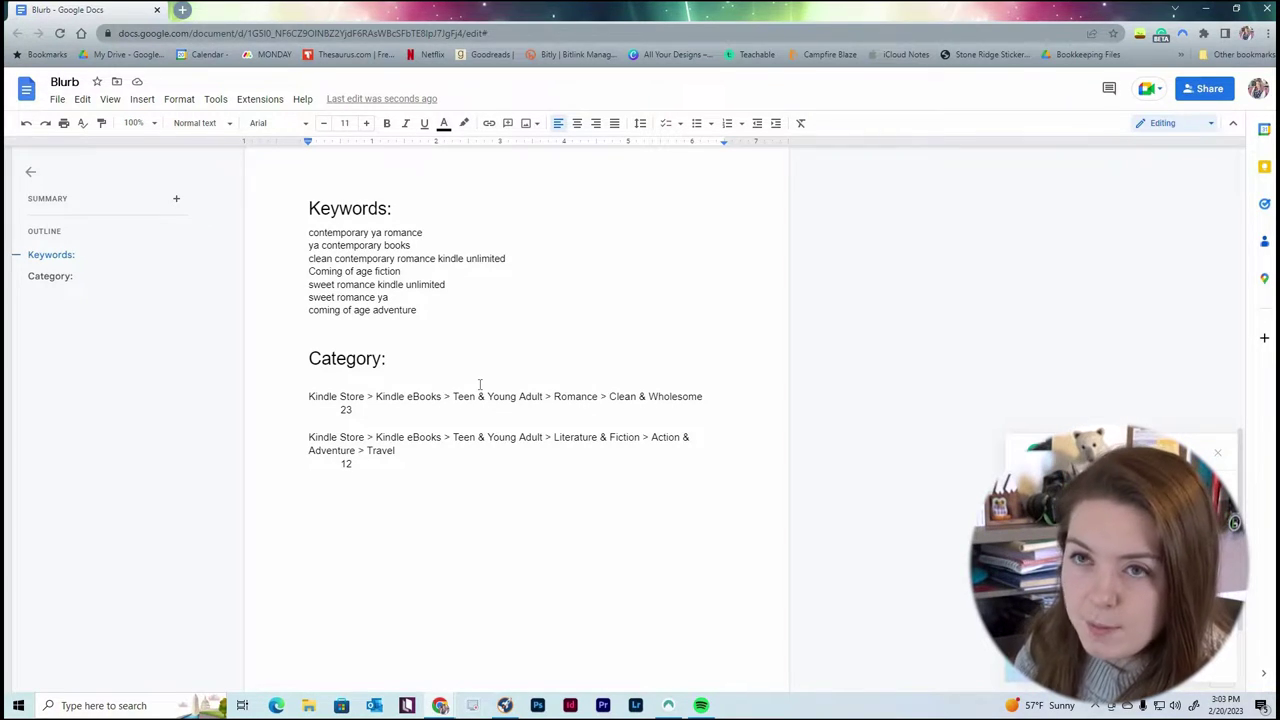
# Switch to Publisher Rocket and run a Kindle Only keyword search for "coming of age".
pyautogui.hotkey('alt', 'Tab')
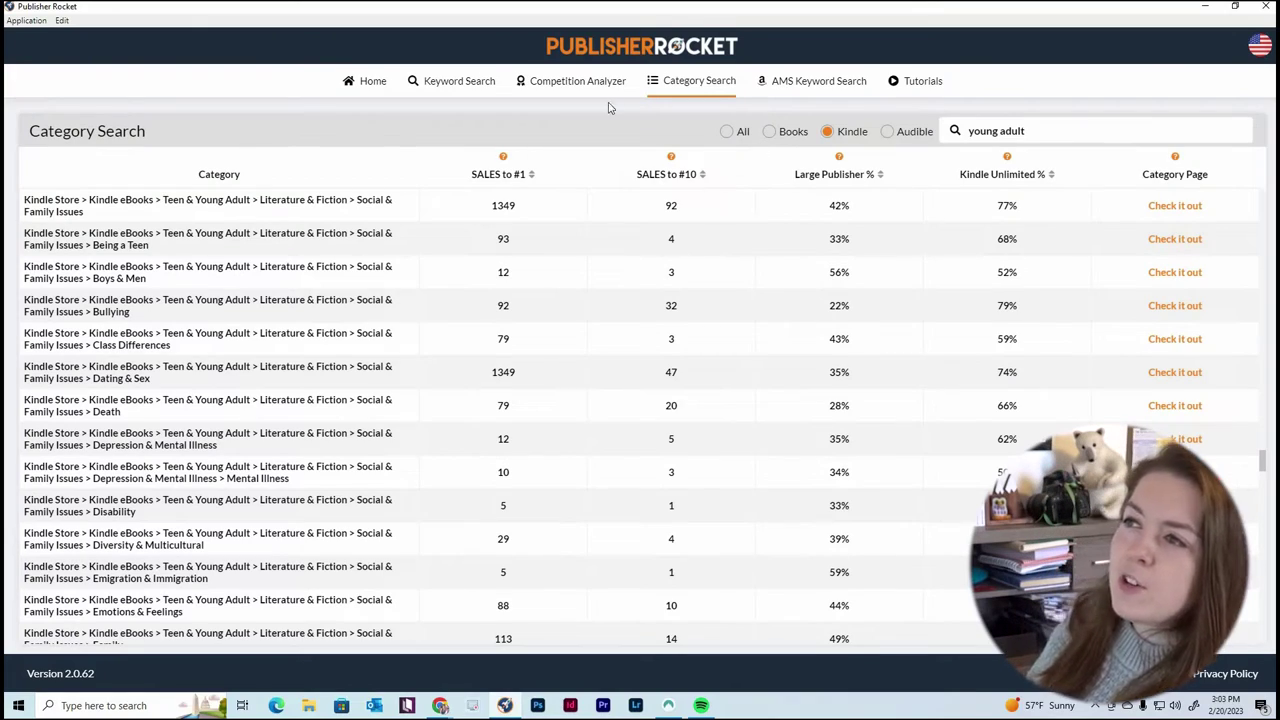
pyautogui.click(372, 83)
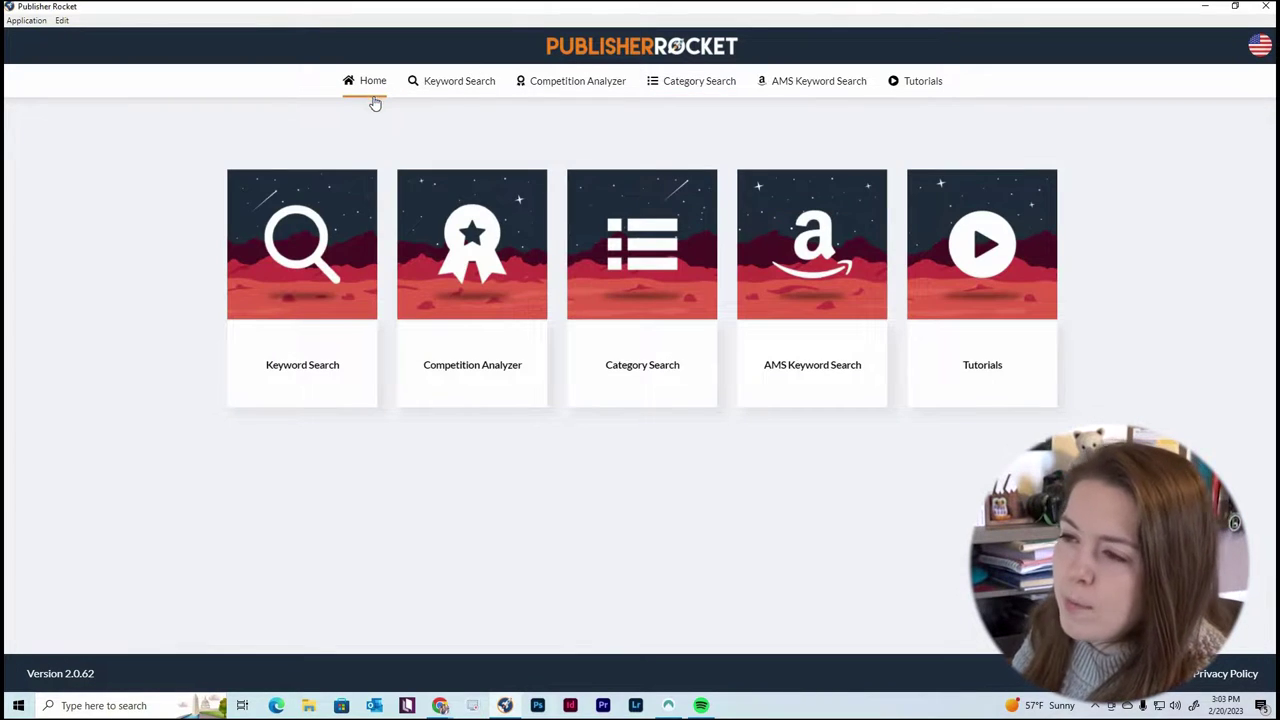
pyautogui.click(333, 244)
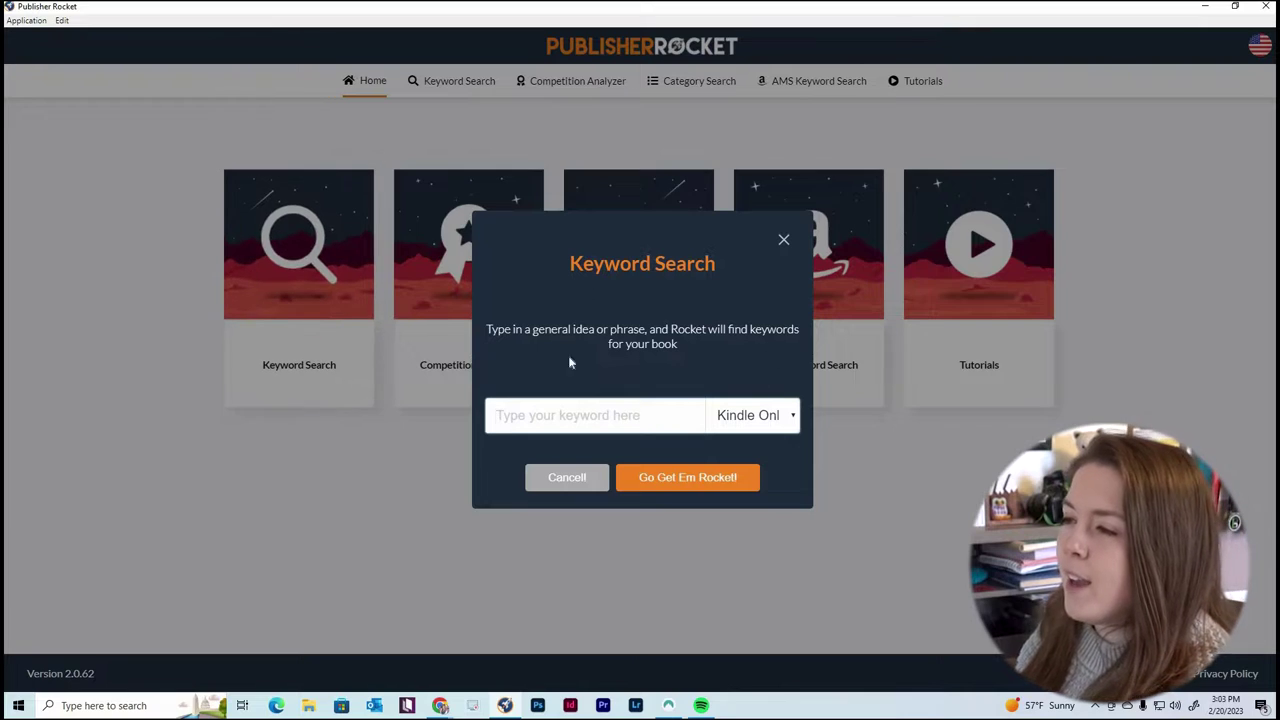
pyautogui.click(766, 417)
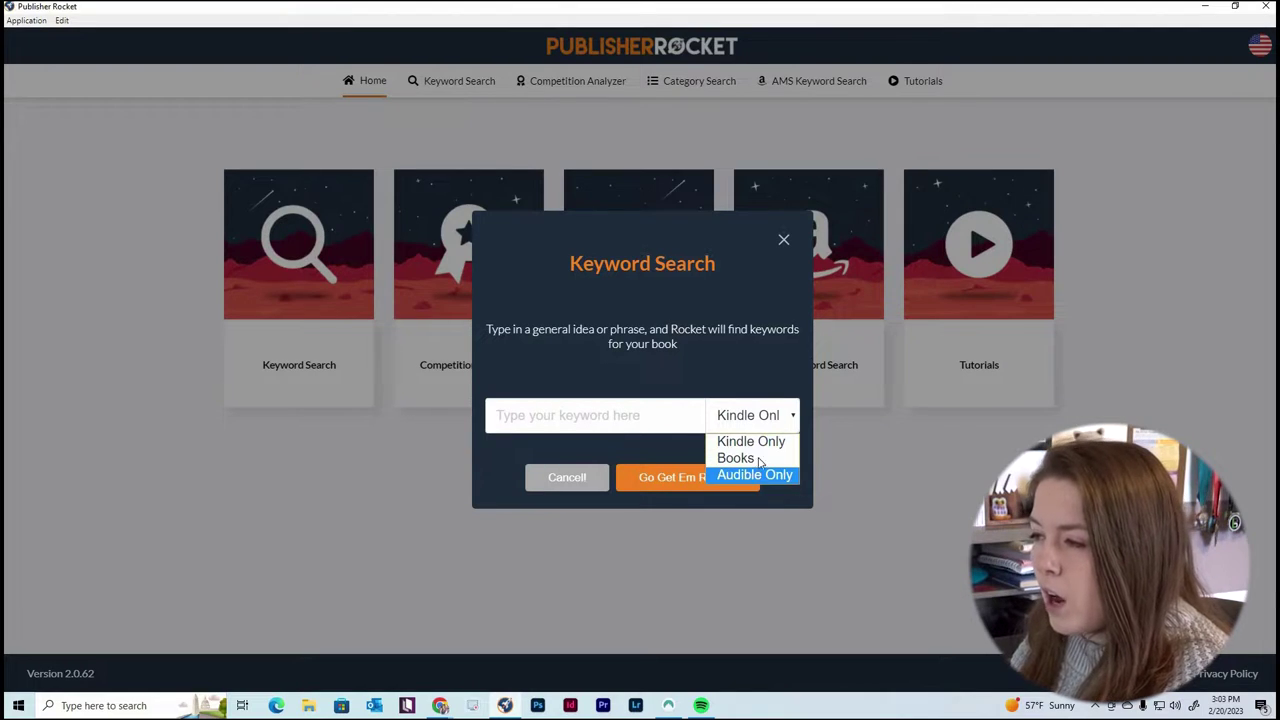
pyautogui.click(759, 445)
pyautogui.click(553, 418)
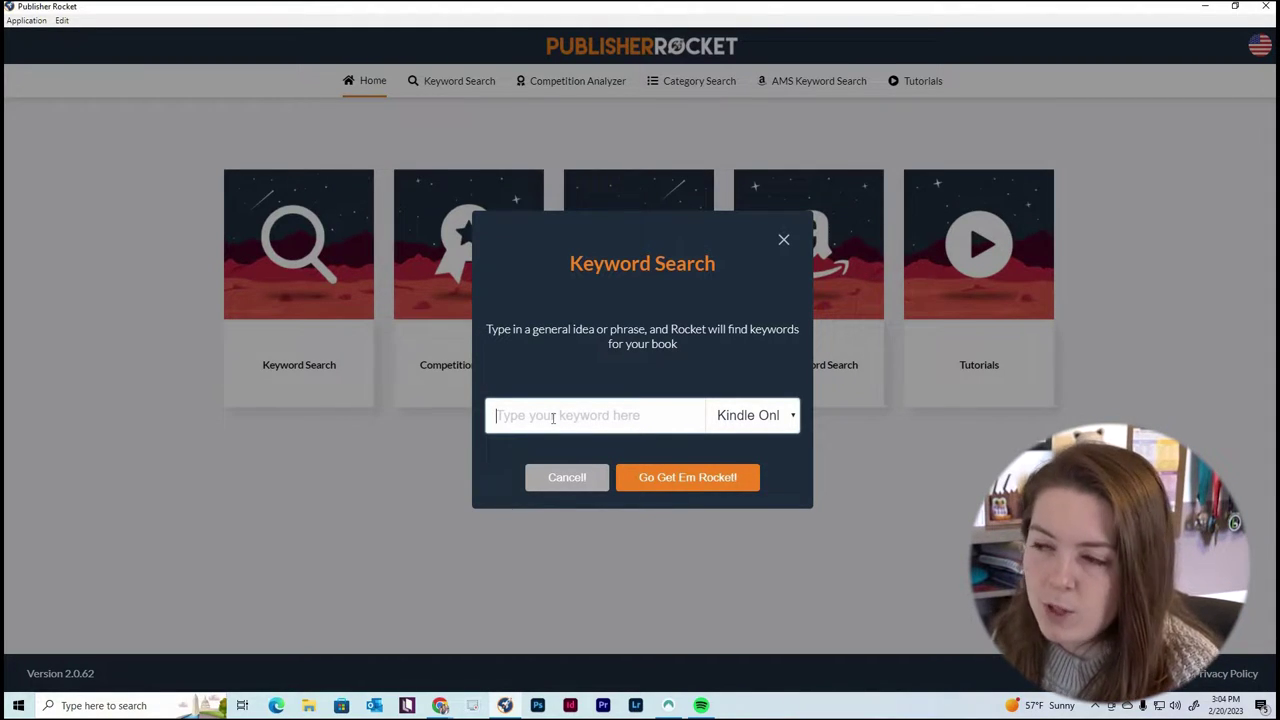
pyautogui.write('c')
pyautogui.press('BackSpace')
pyautogui.write('coming of age')
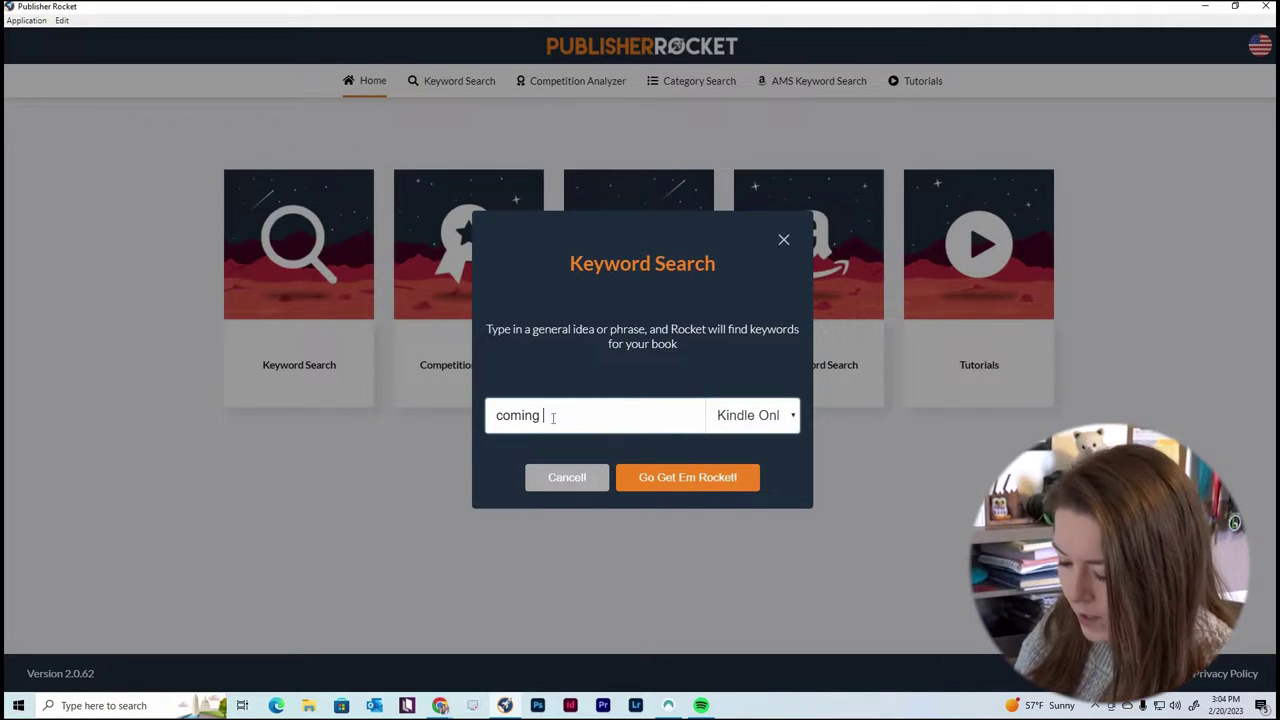
pyautogui.click(680, 482)
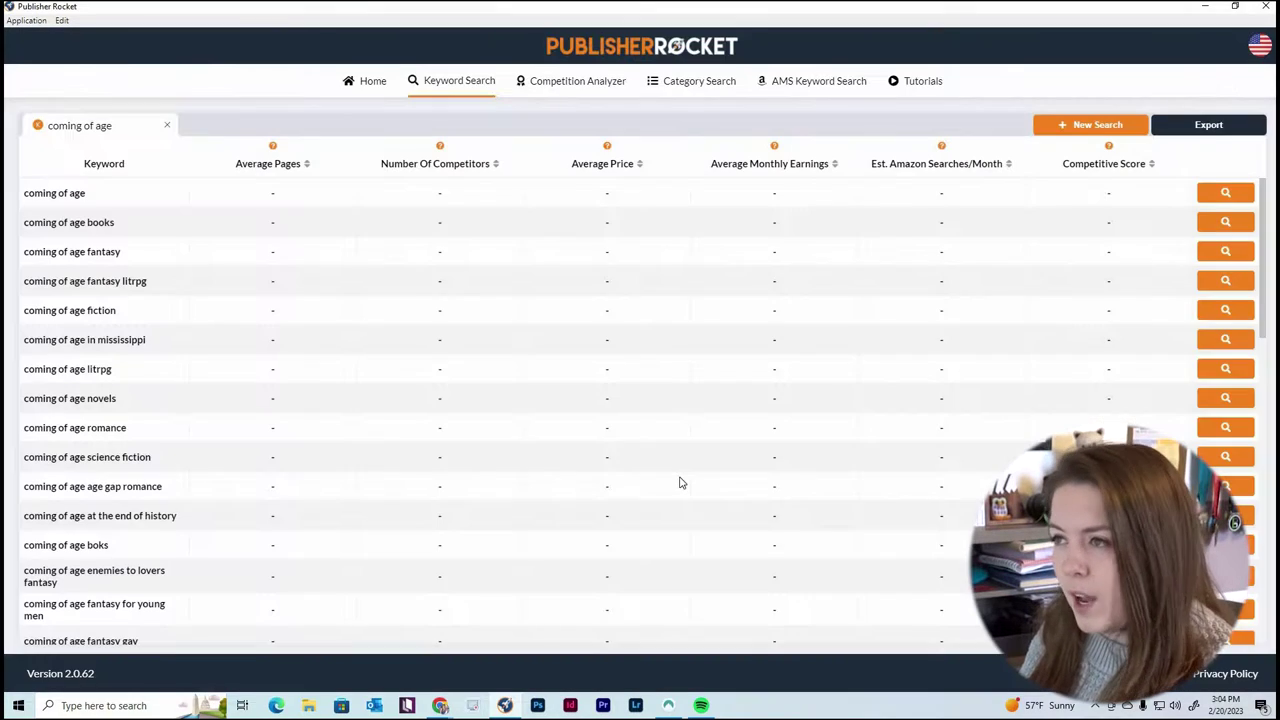
# Examine the suggested "coming of age" keywords, including the misspelled phrase "coming of age boks".
pyautogui.moveTo(88, 194); pyautogui.dragTo(22, 196)
pyautogui.scroll(-1, 95, 330)
pyautogui.scroll(-2, 121, 387)
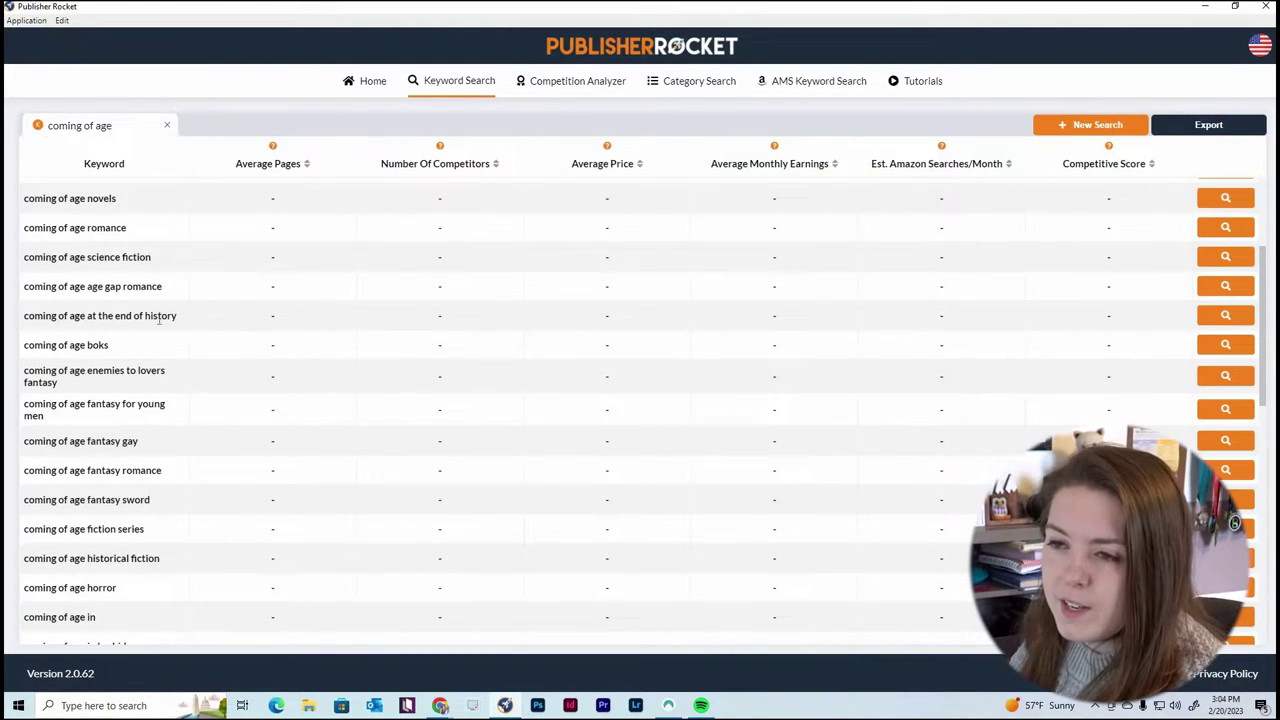
pyautogui.moveTo(116, 346); pyautogui.dragTo(90, 348)
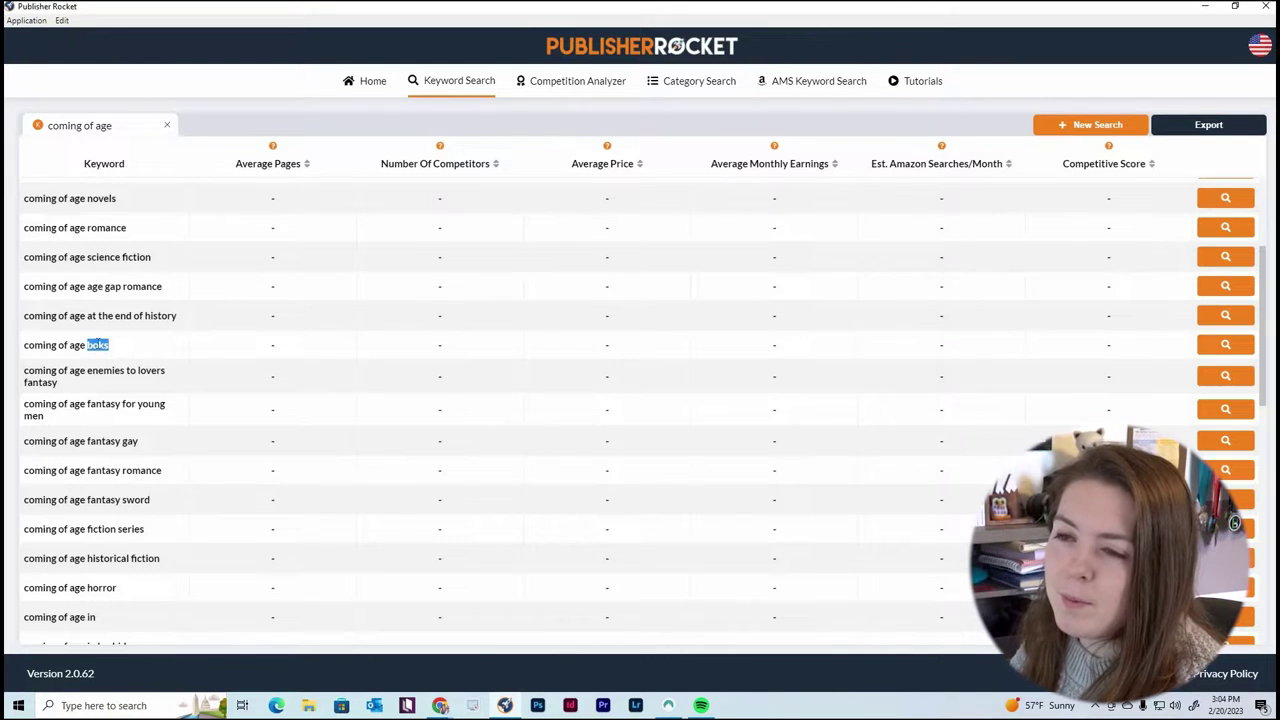
pyautogui.click(117, 350)
pyautogui.doubleClick(88, 346)
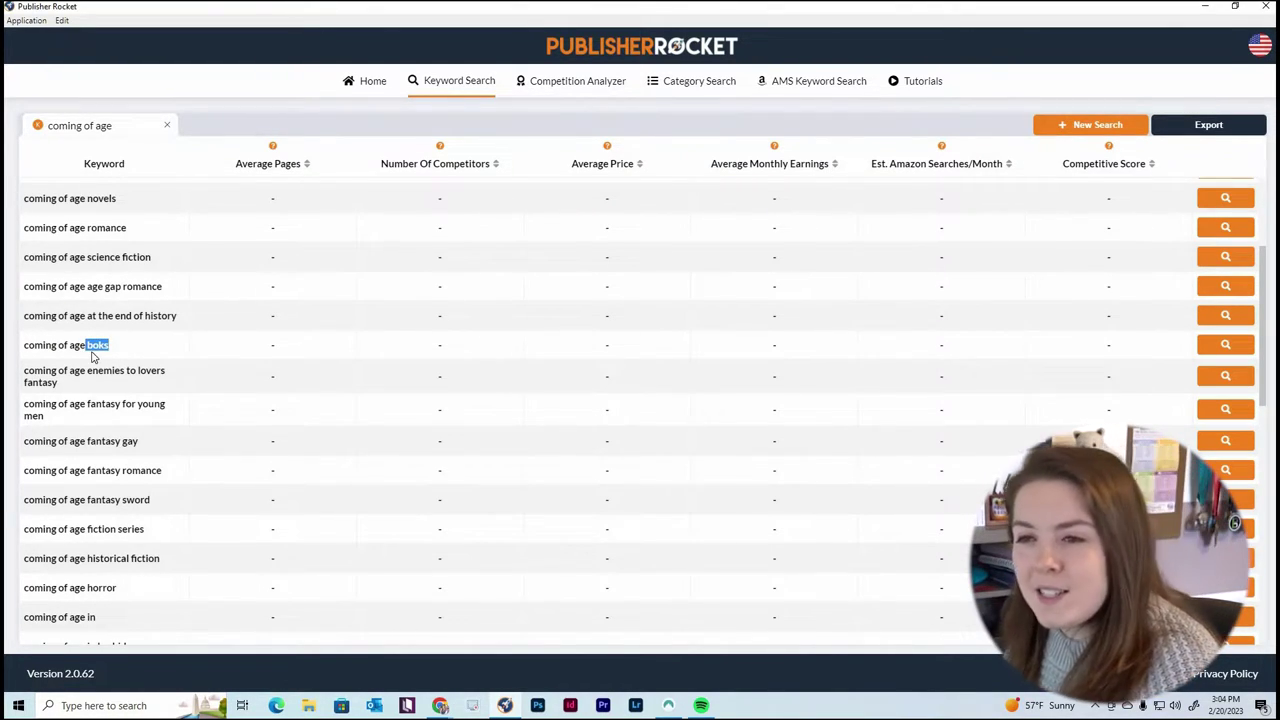
pyautogui.click(122, 348)
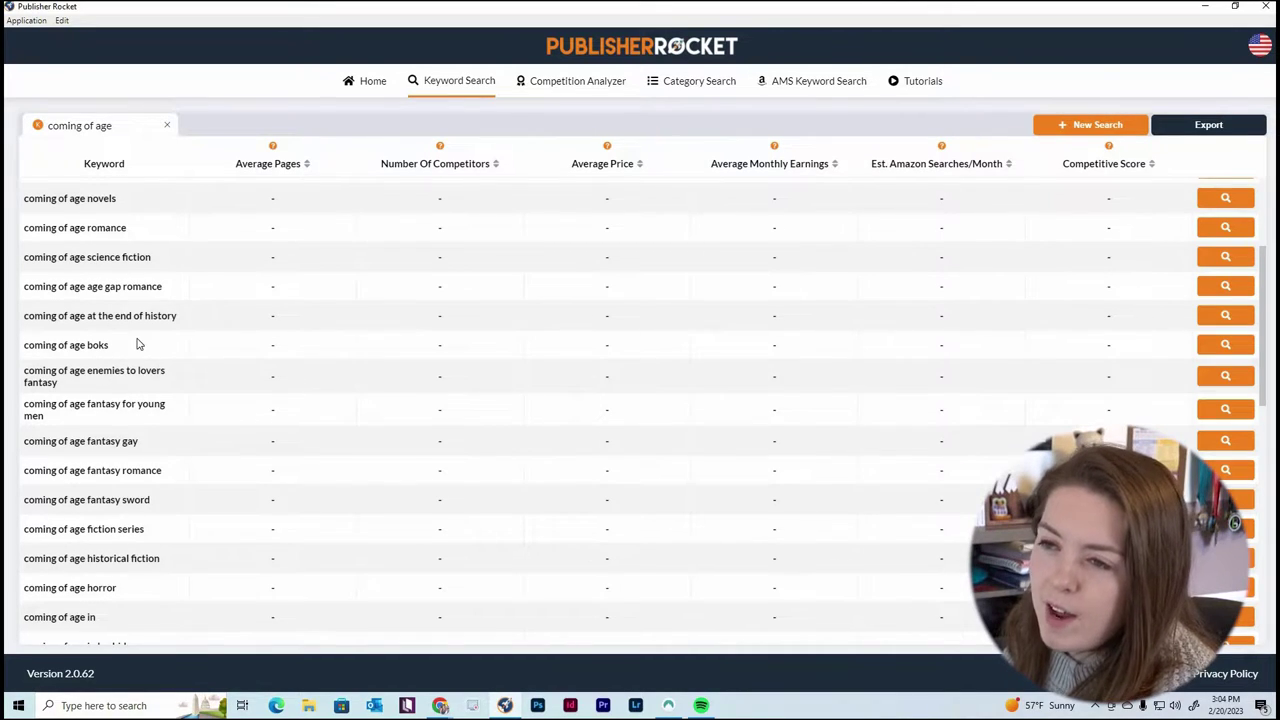
pyautogui.moveTo(109, 347); pyautogui.dragTo(25, 350)
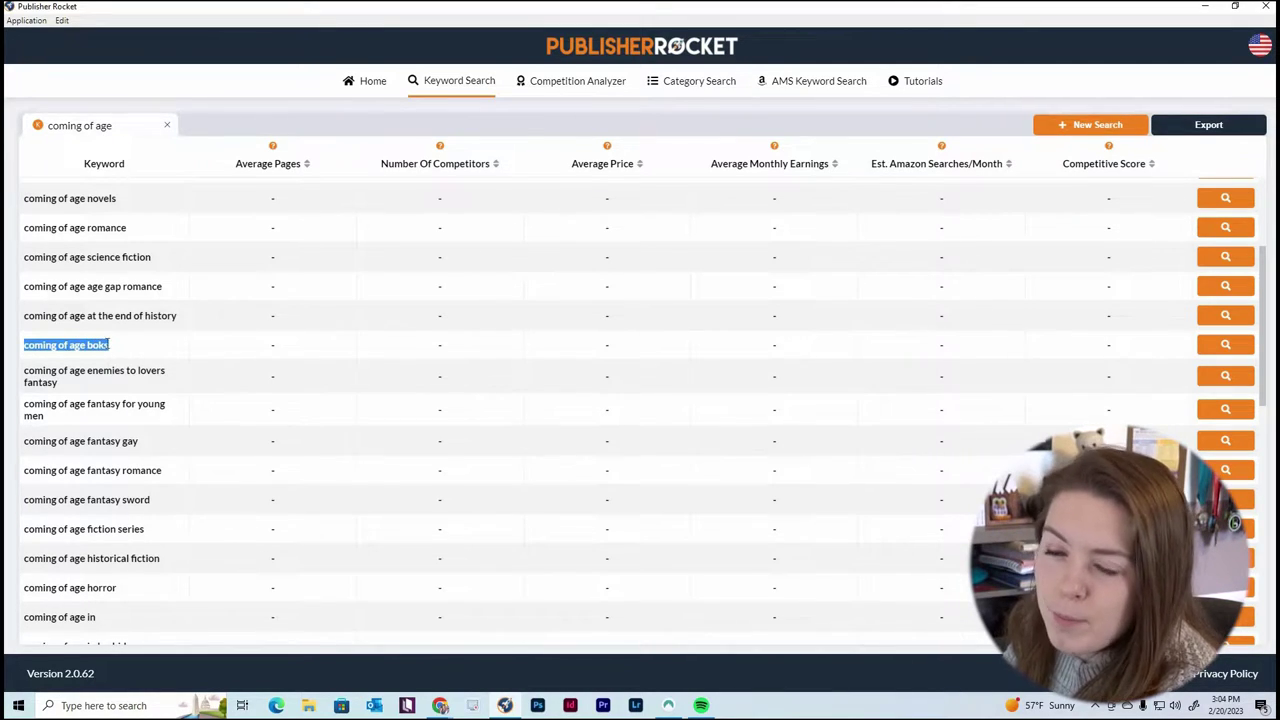
pyautogui.click(120, 348)
pyautogui.moveTo(112, 347); pyautogui.dragTo(88, 350)
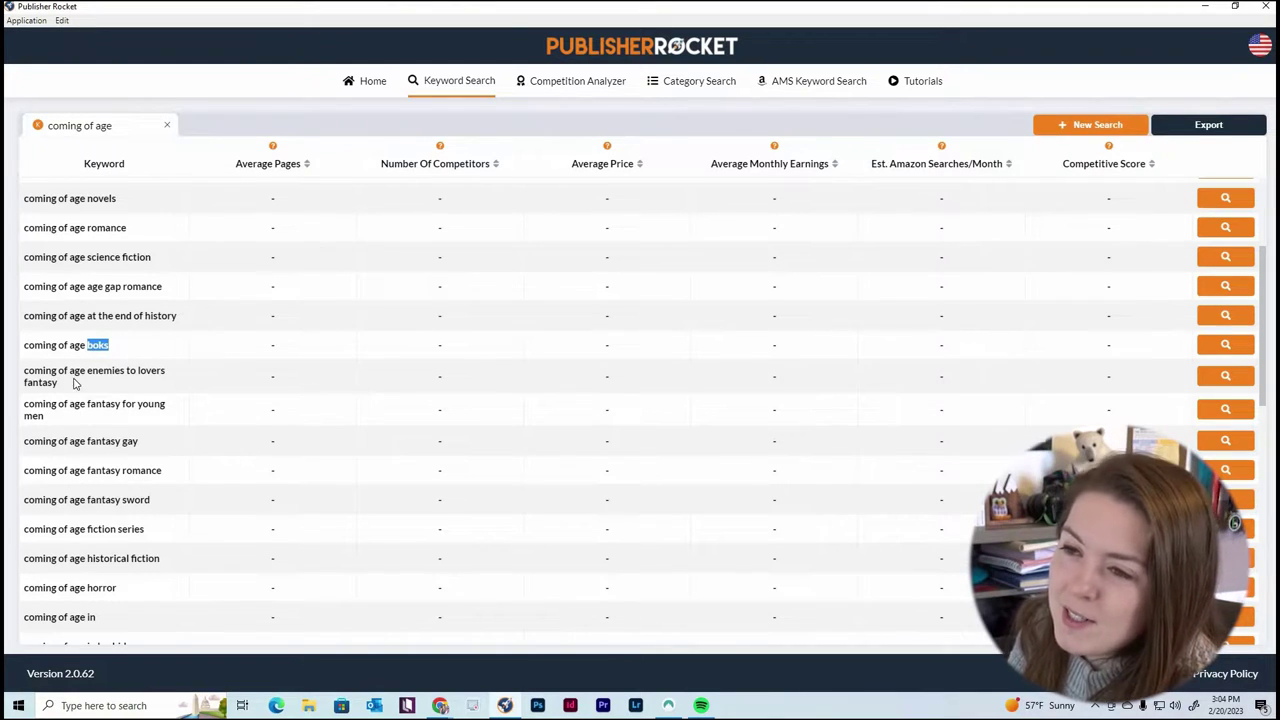
pyautogui.click(114, 352)
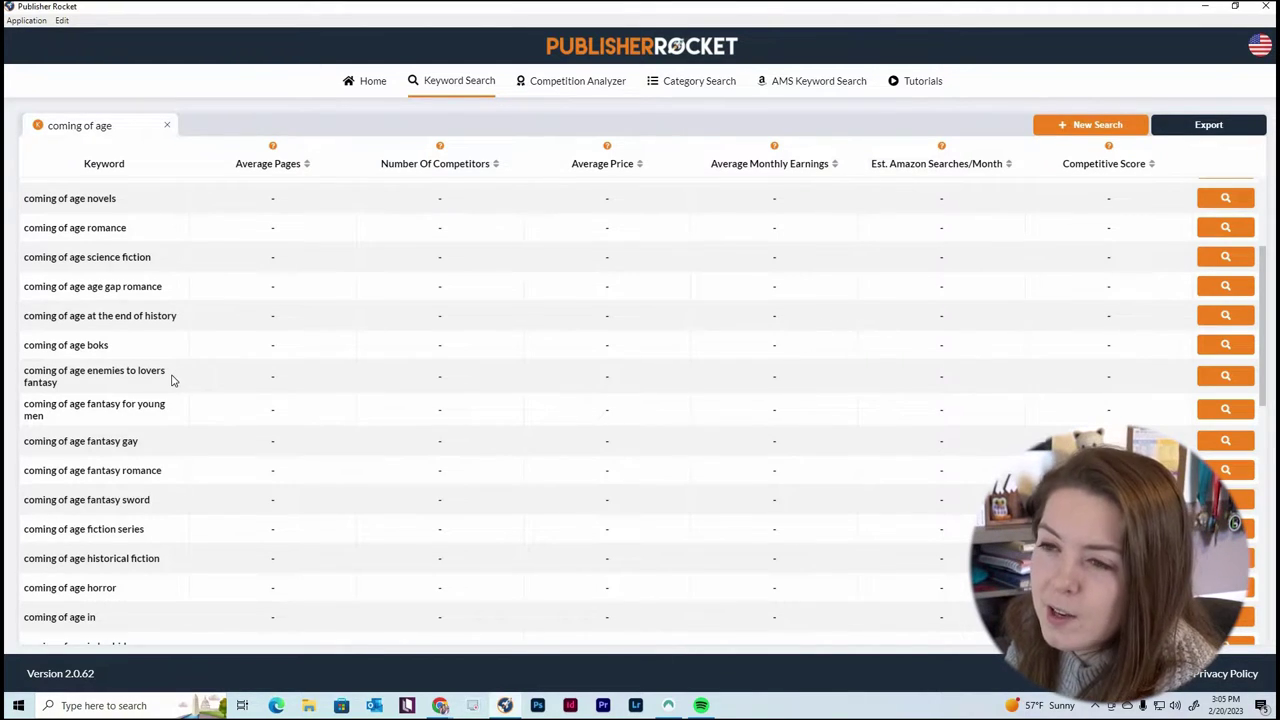
# Look through the suggested "coming of age" keywords and load the market data for the base keyword "coming of age".
pyautogui.scroll(-1, 172, 377)
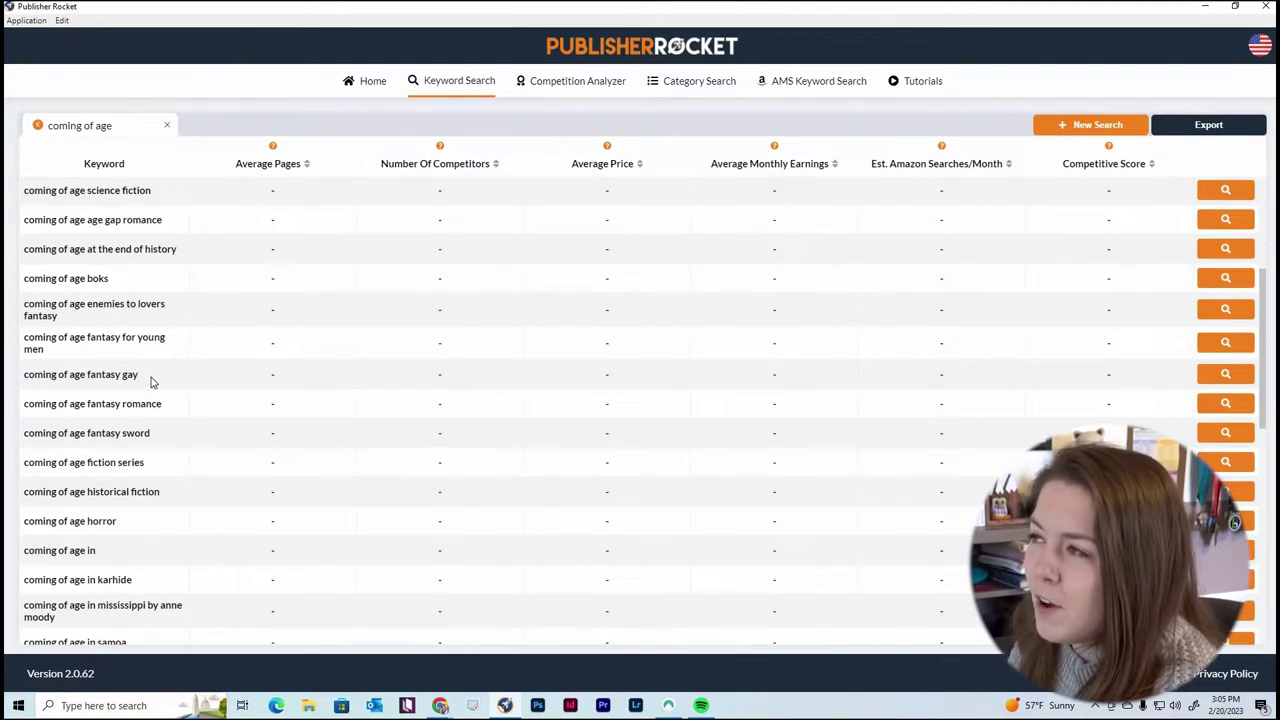
pyautogui.scroll(4, 146, 390)
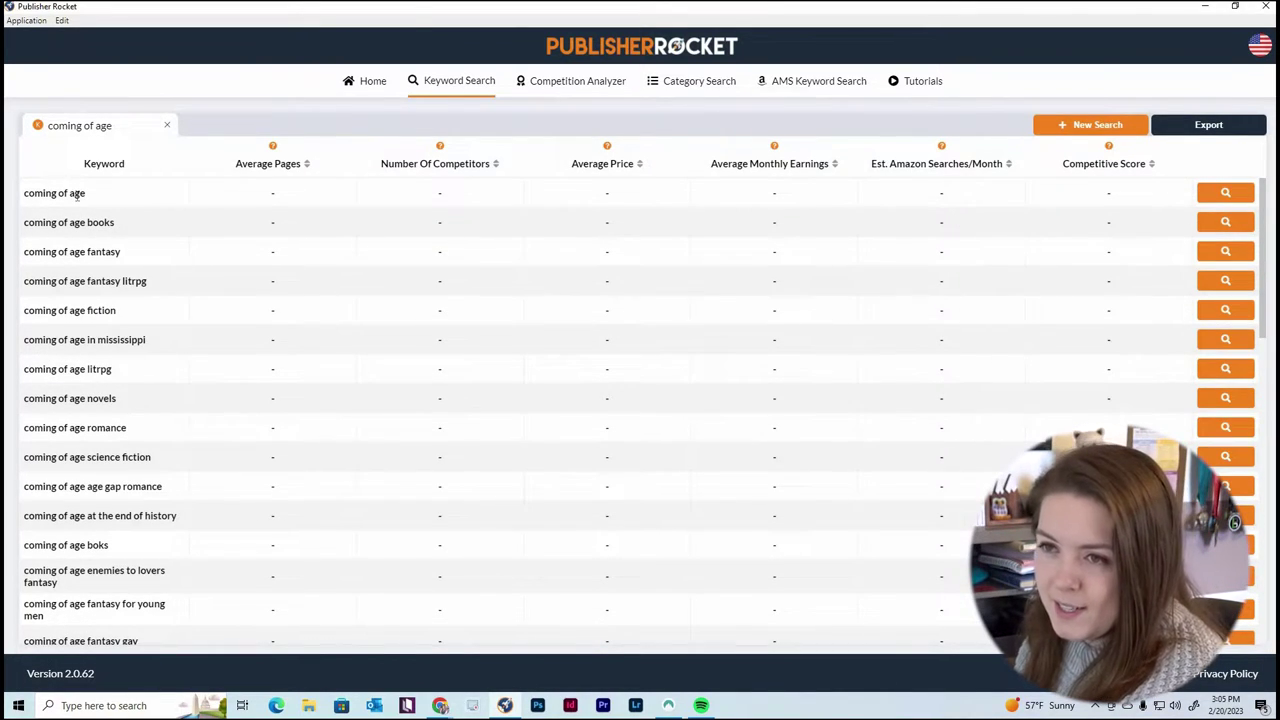
pyautogui.scroll(-10, 117, 530)
pyautogui.scroll(10, 114, 538)
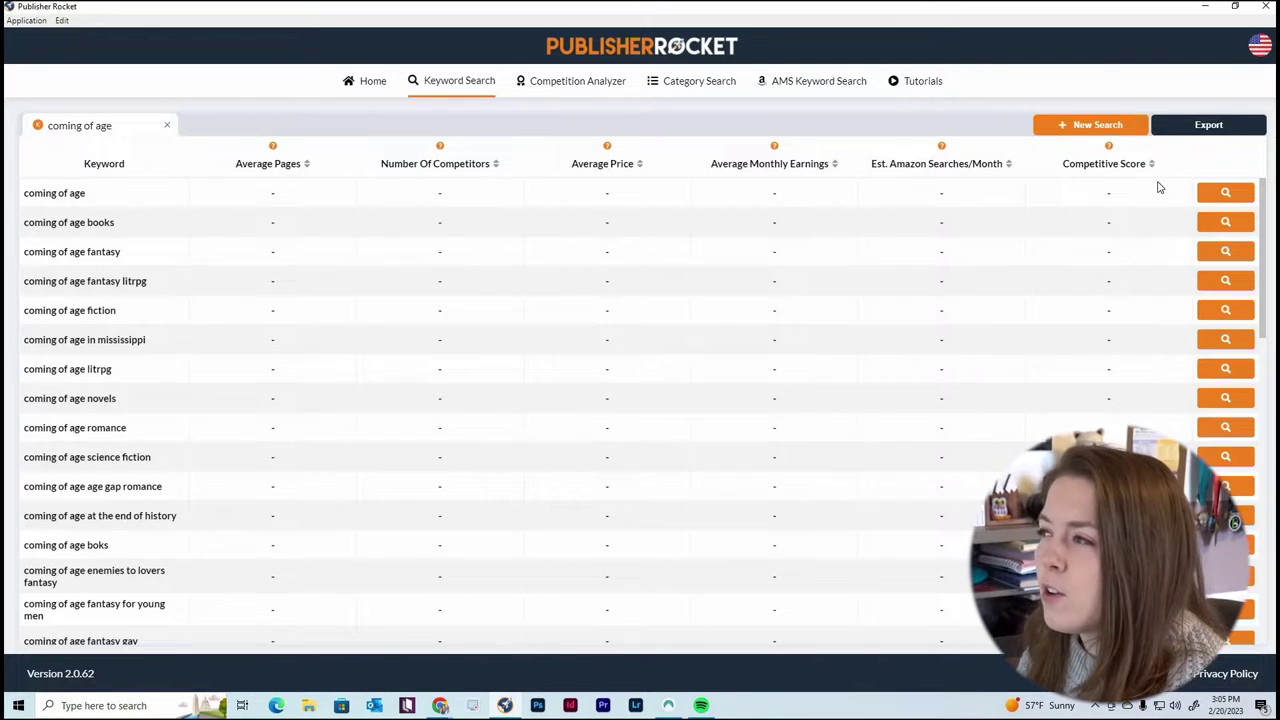
pyautogui.click(1228, 195)
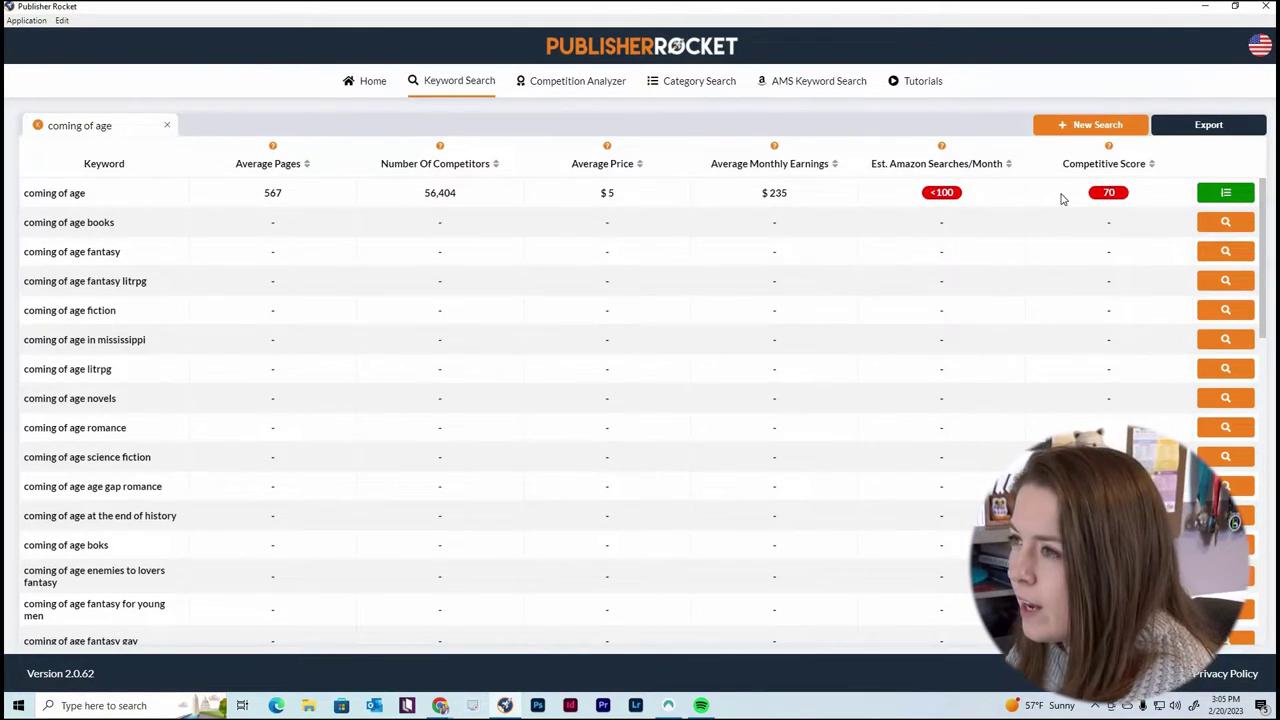
# Examine the average pages, number of competitors and average price for the keyword "coming of age".
pyautogui.doubleClick(258, 197)
pyautogui.click(287, 194)
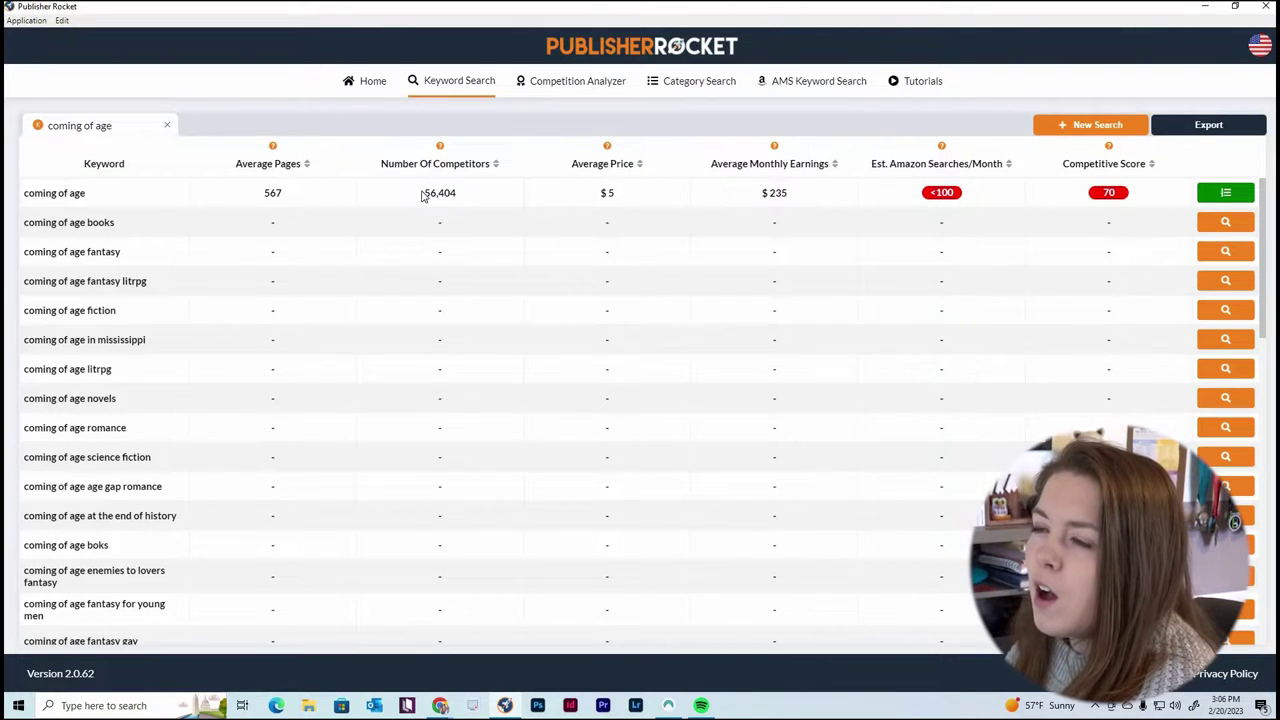
pyautogui.doubleClick(453, 190)
pyautogui.moveTo(599, 193); pyautogui.dragTo(617, 194)
pyautogui.click(680, 198)
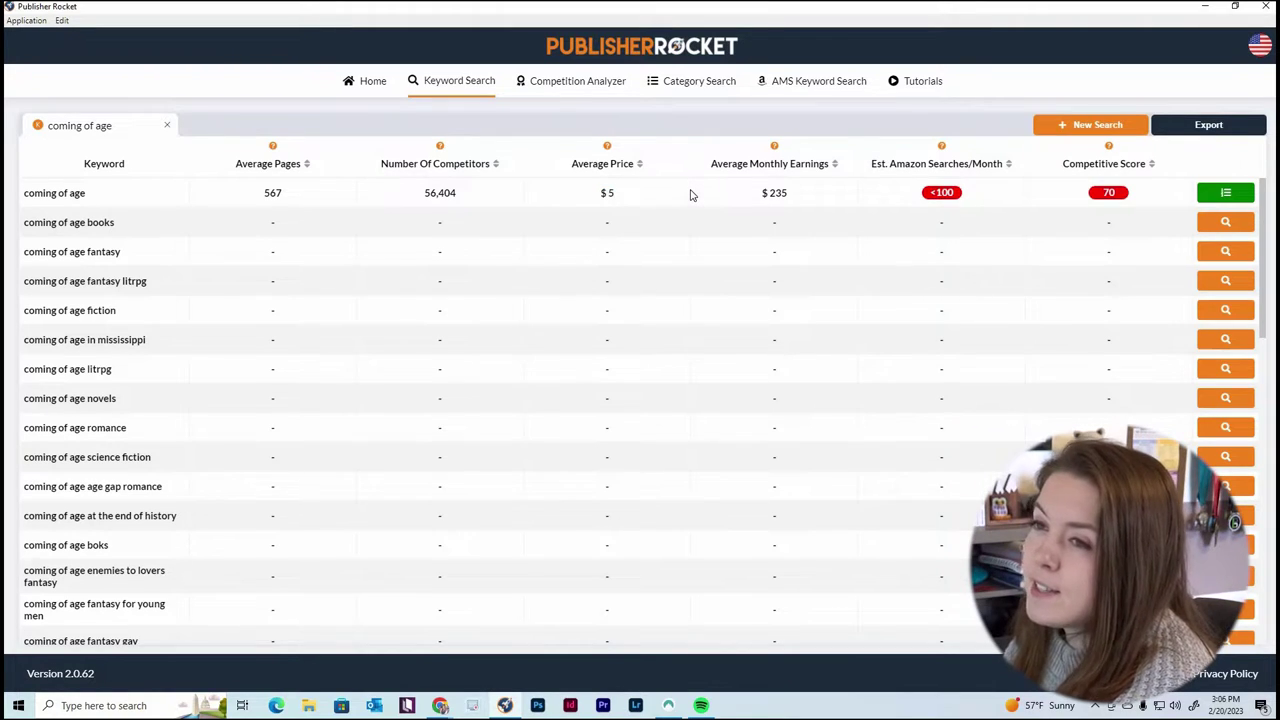
pyautogui.doubleClick(608, 192)
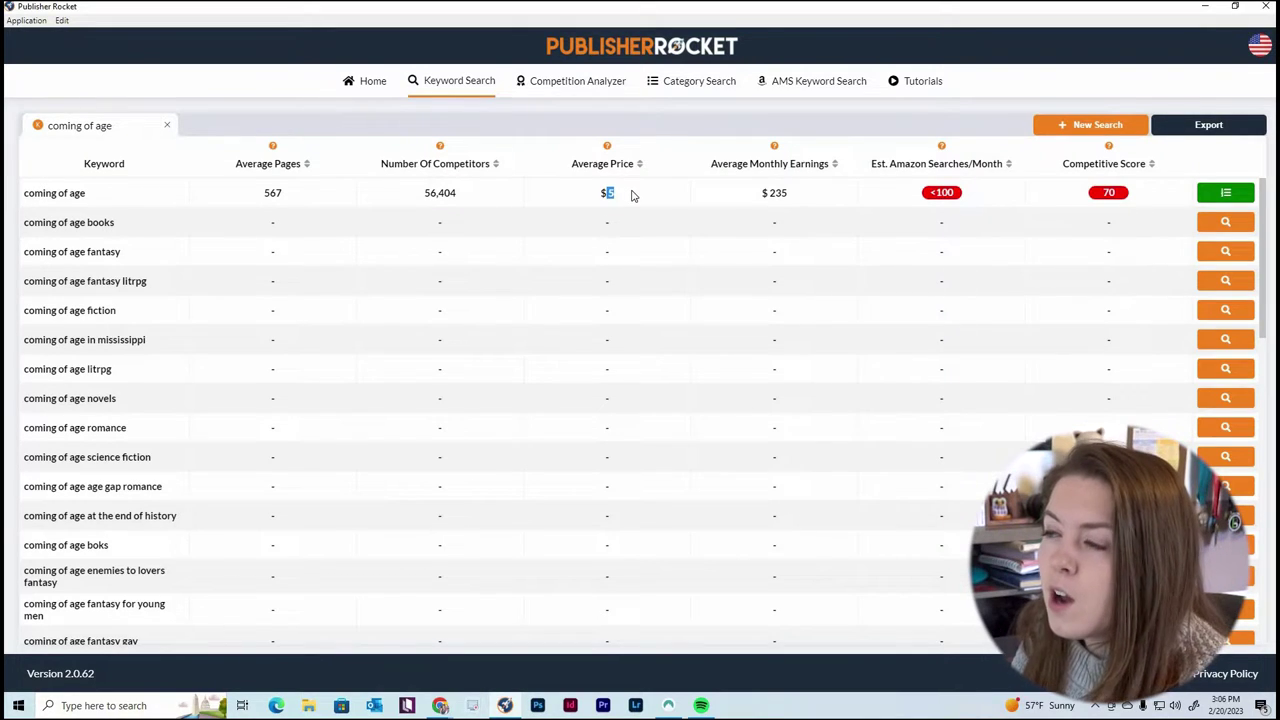
pyautogui.click(617, 197)
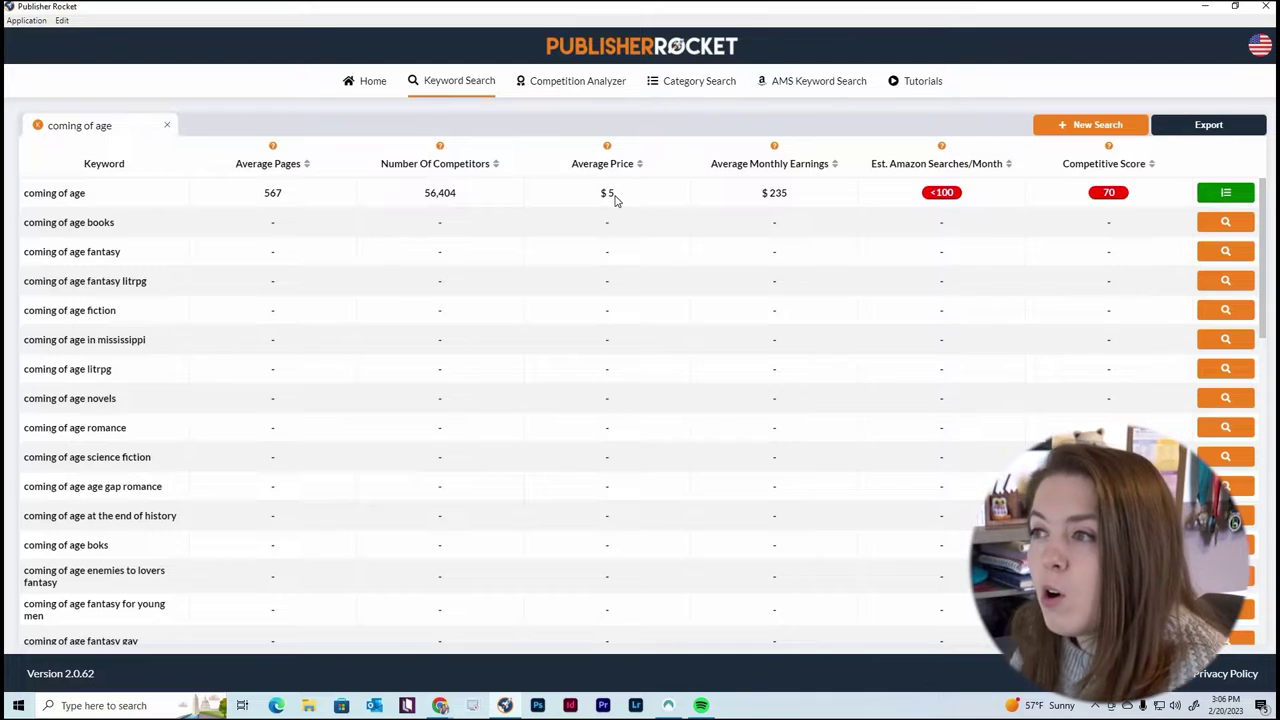
pyautogui.doubleClick(608, 193)
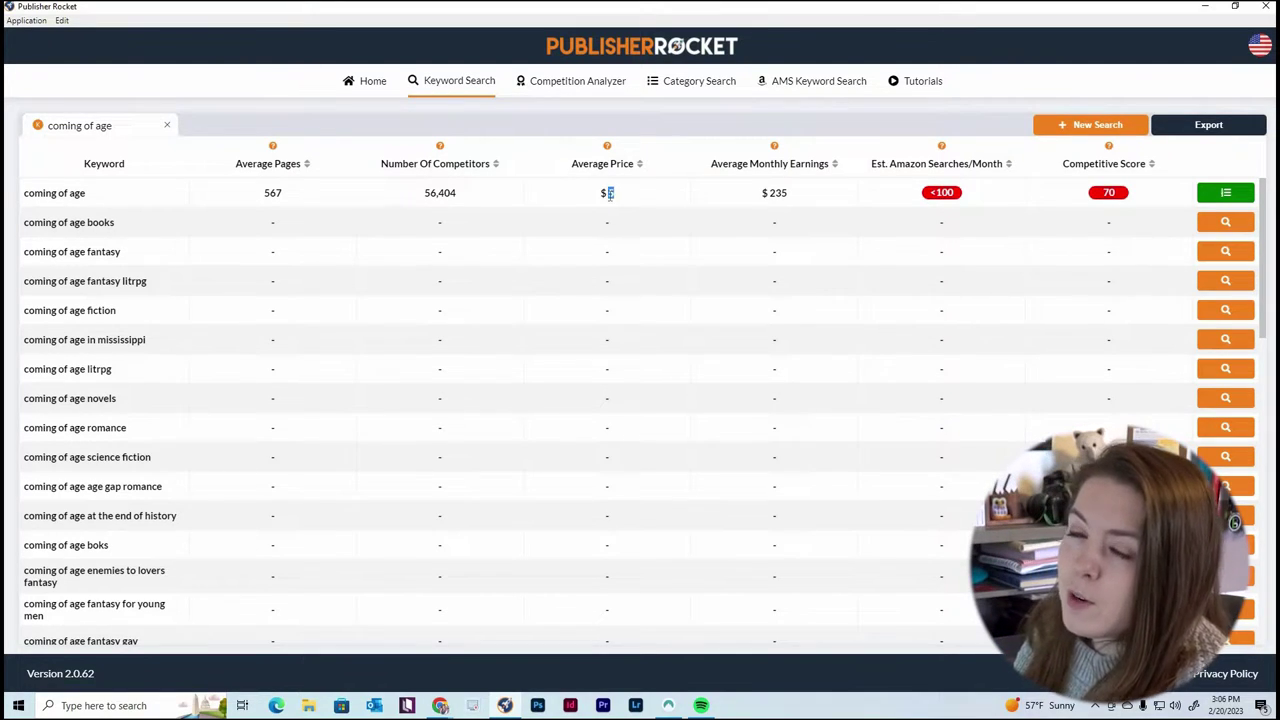
pyautogui.click(614, 197)
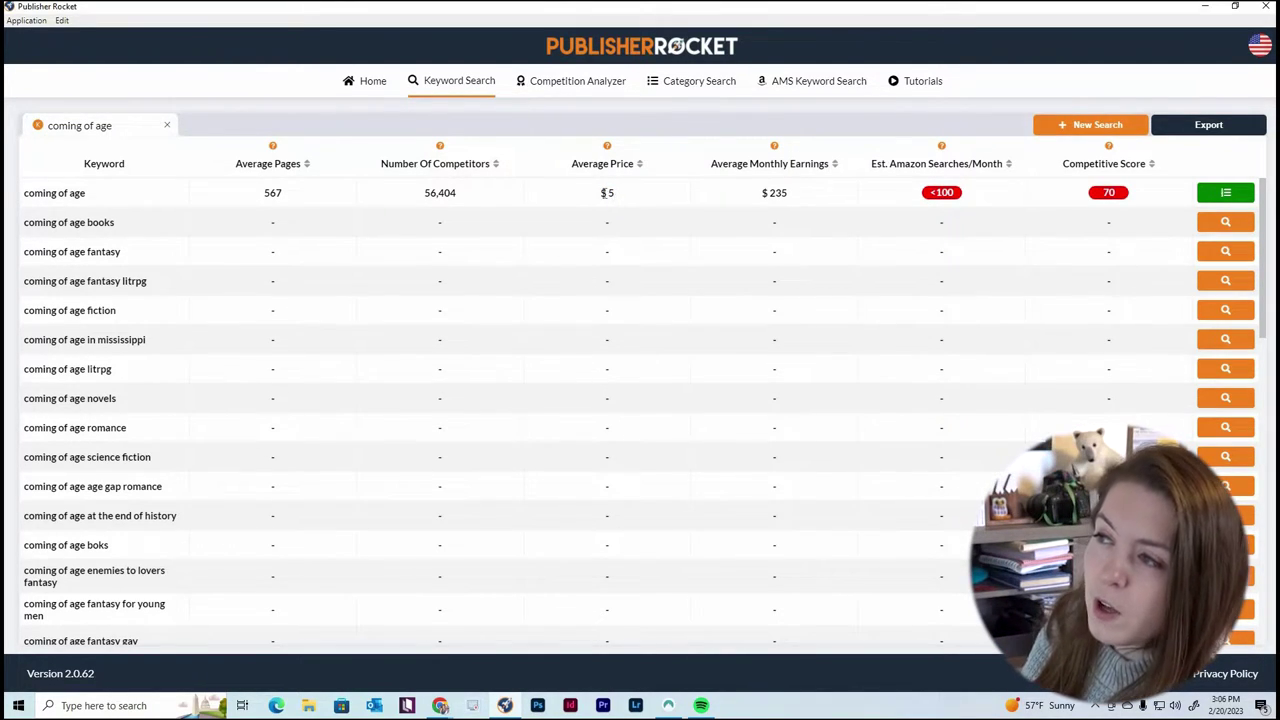
pyautogui.tripleClick(620, 195)
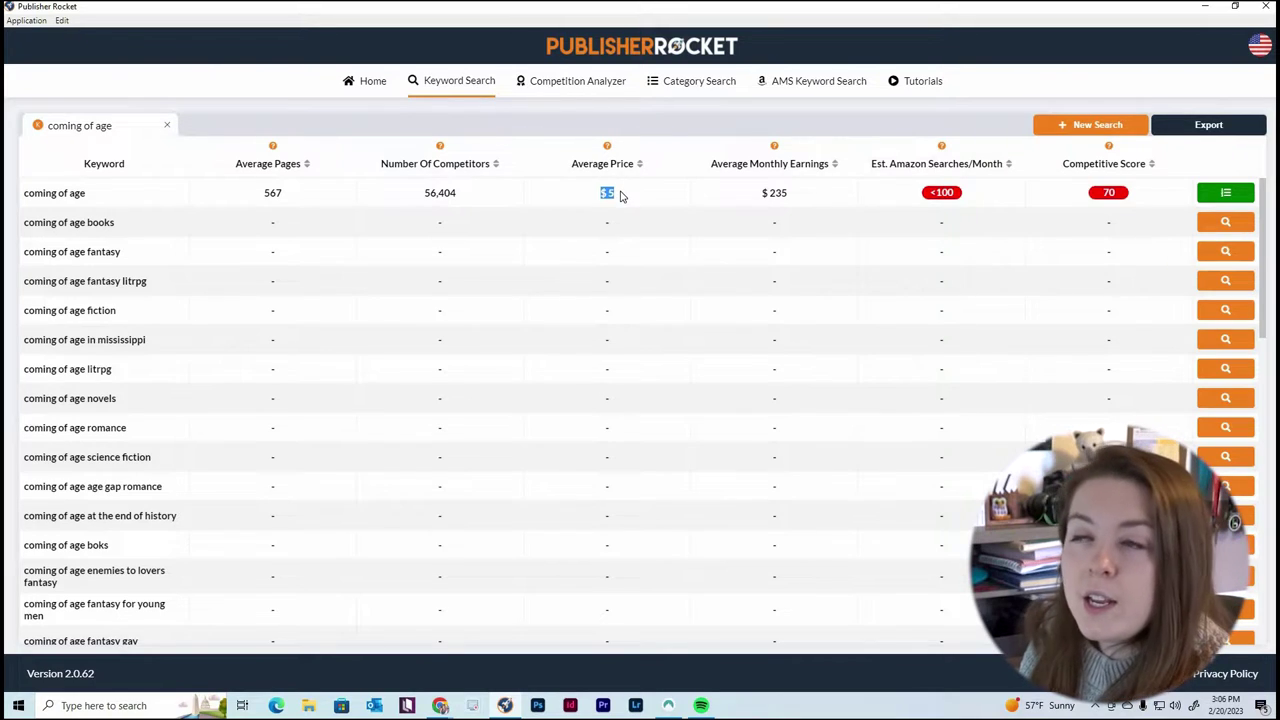
pyautogui.click(1022, 189)
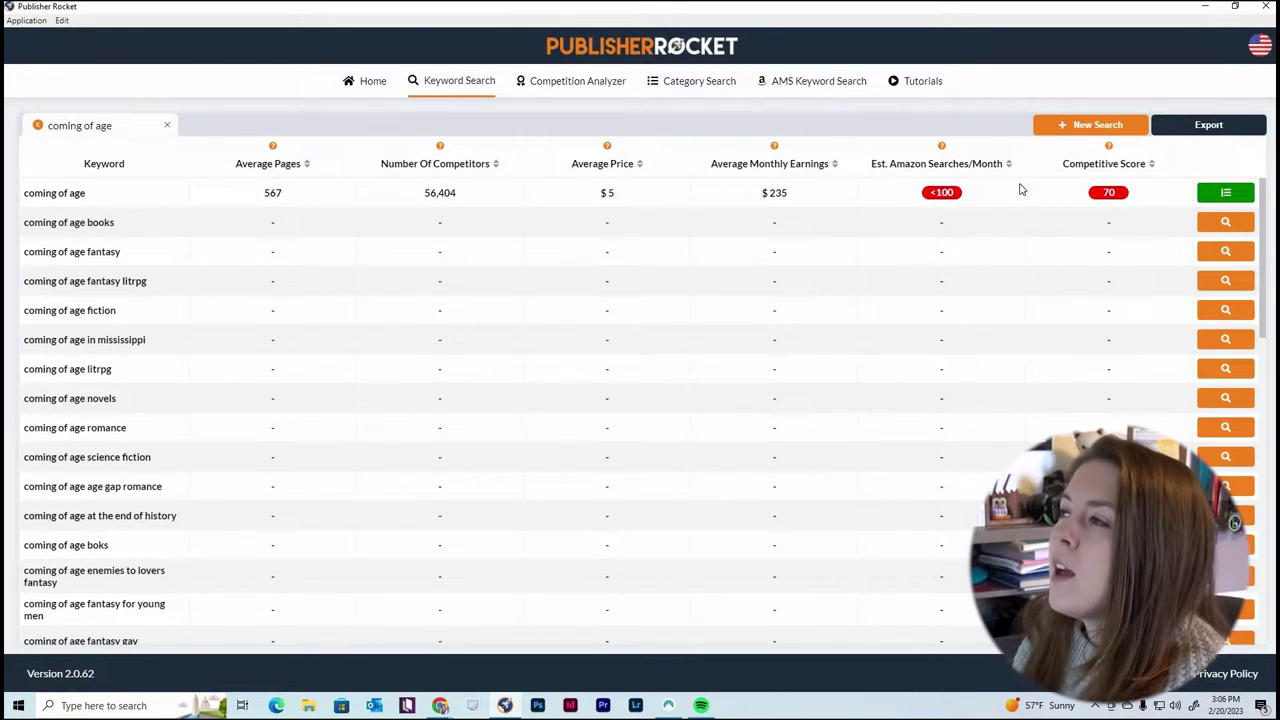
# Check the average monthly earnings, estimated Amazon searches per month and competitive score for "coming of age".
pyautogui.moveTo(796, 193); pyautogui.dragTo(759, 201)
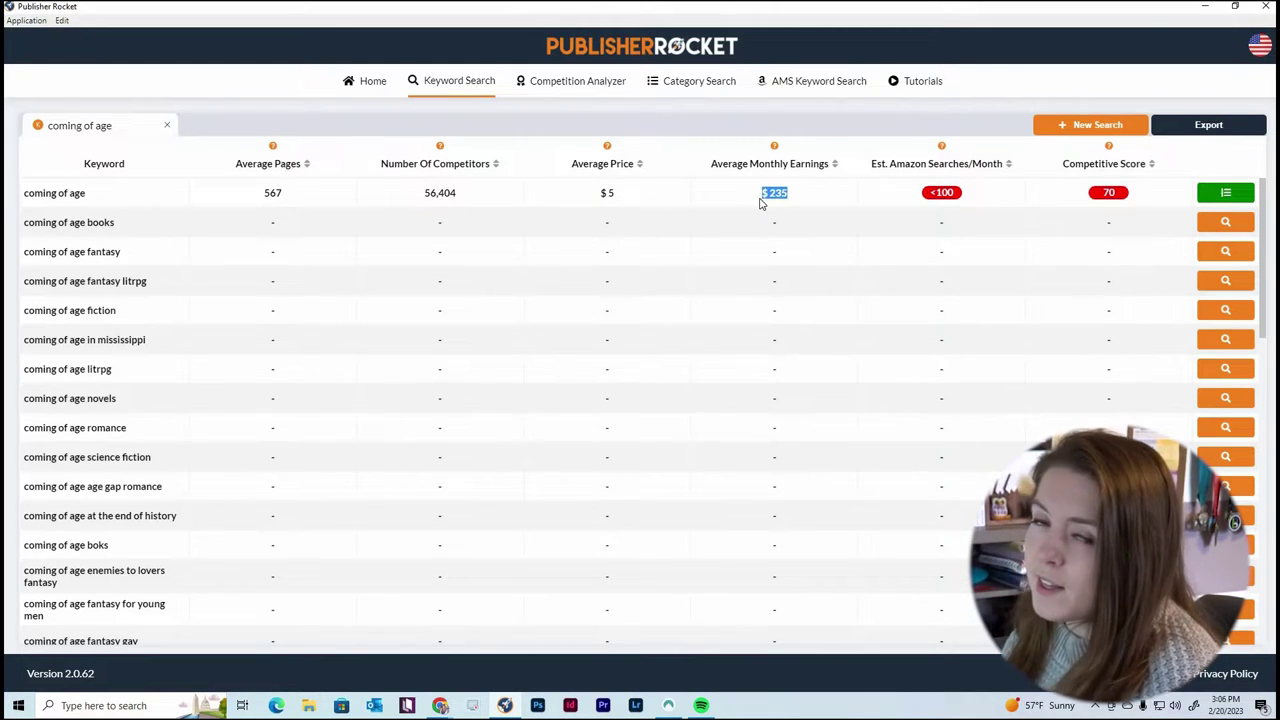
pyautogui.click(990, 192)
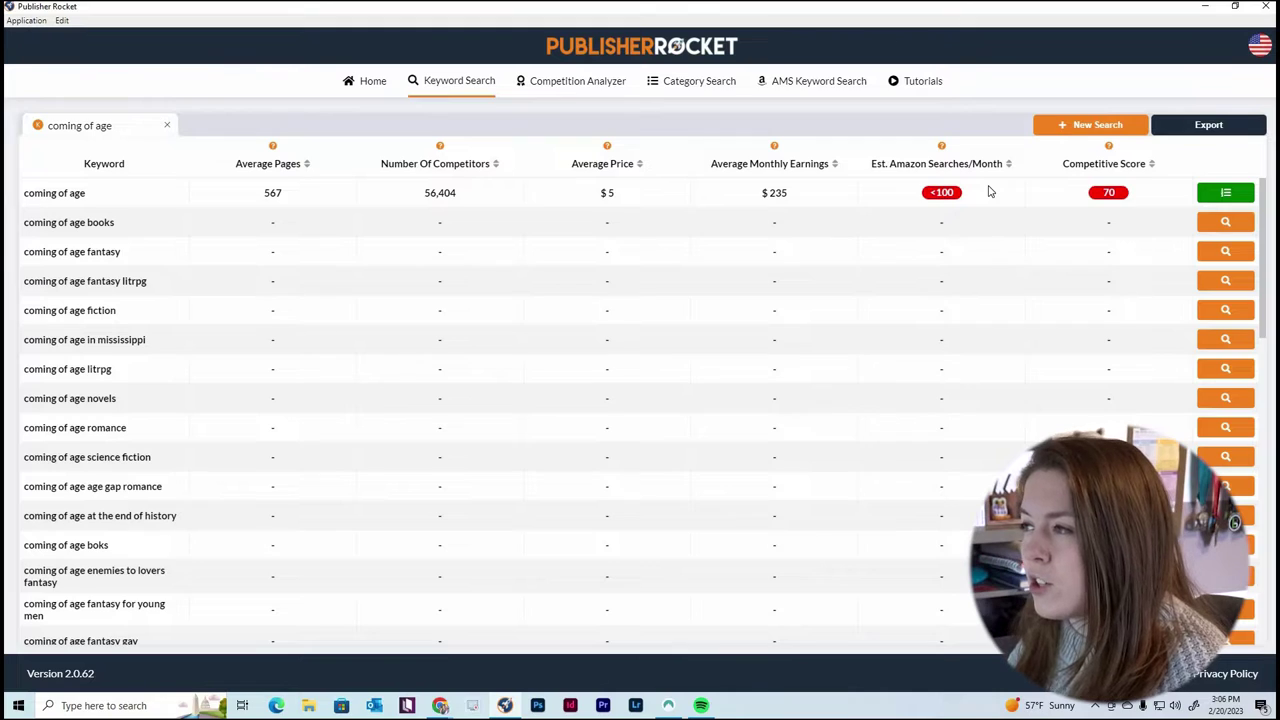
pyautogui.moveTo(957, 190)
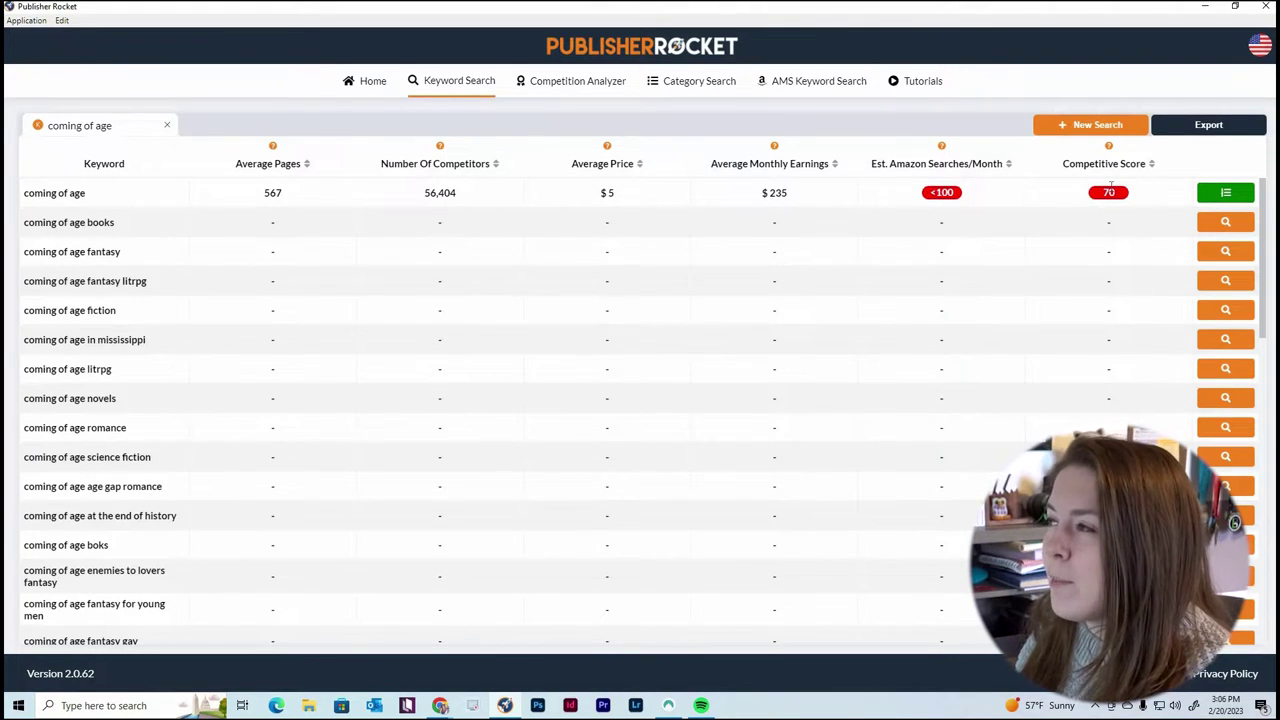
pyautogui.moveTo(1118, 197)
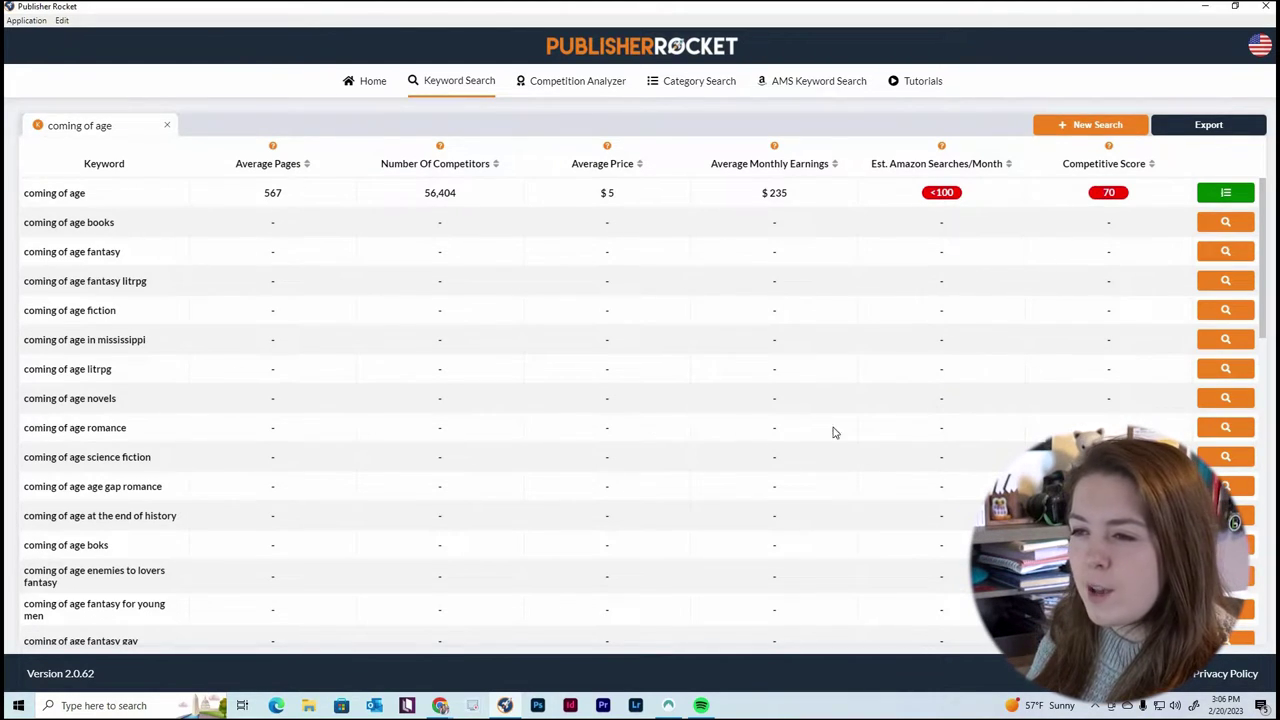
# Load the market data for the keyword "coming of age romance".
pyautogui.click(1234, 430)
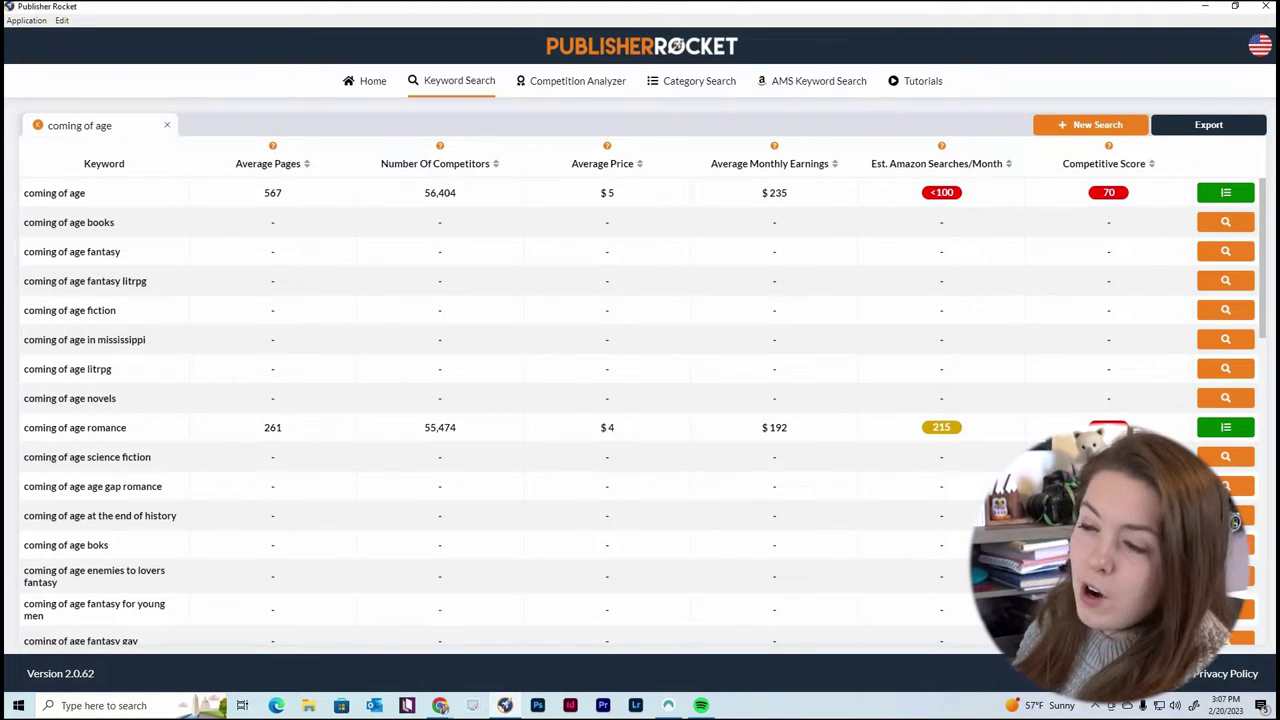
pyautogui.doubleClick(114, 427)
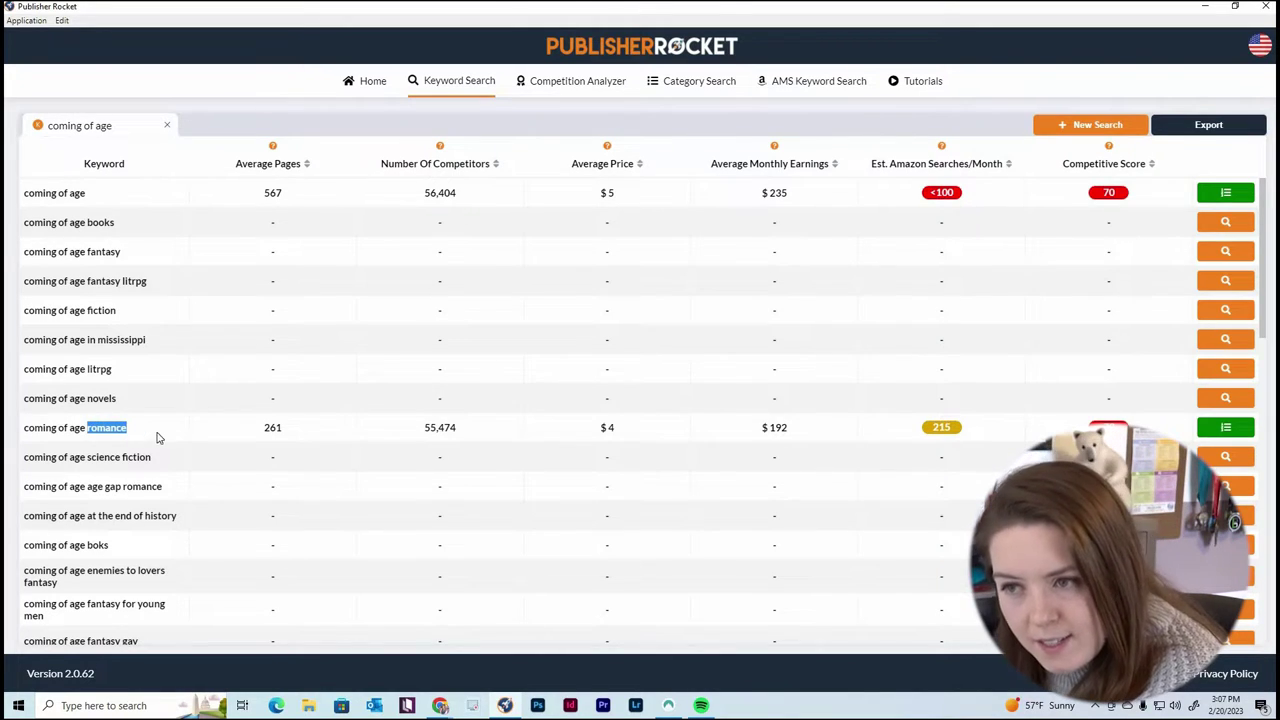
pyautogui.click(155, 432)
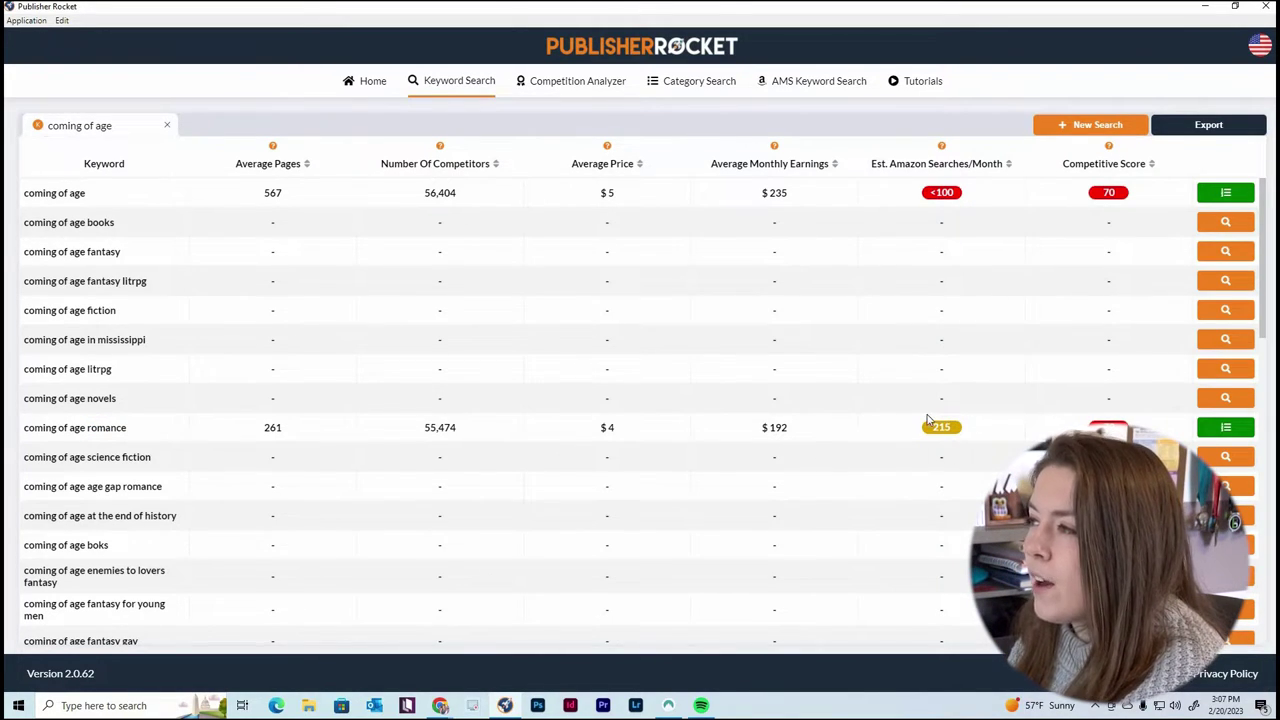
# Find the keyword "coming of age fantasy romance" in the suggestions and load its market data.
pyautogui.scroll(-3, 310, 579)
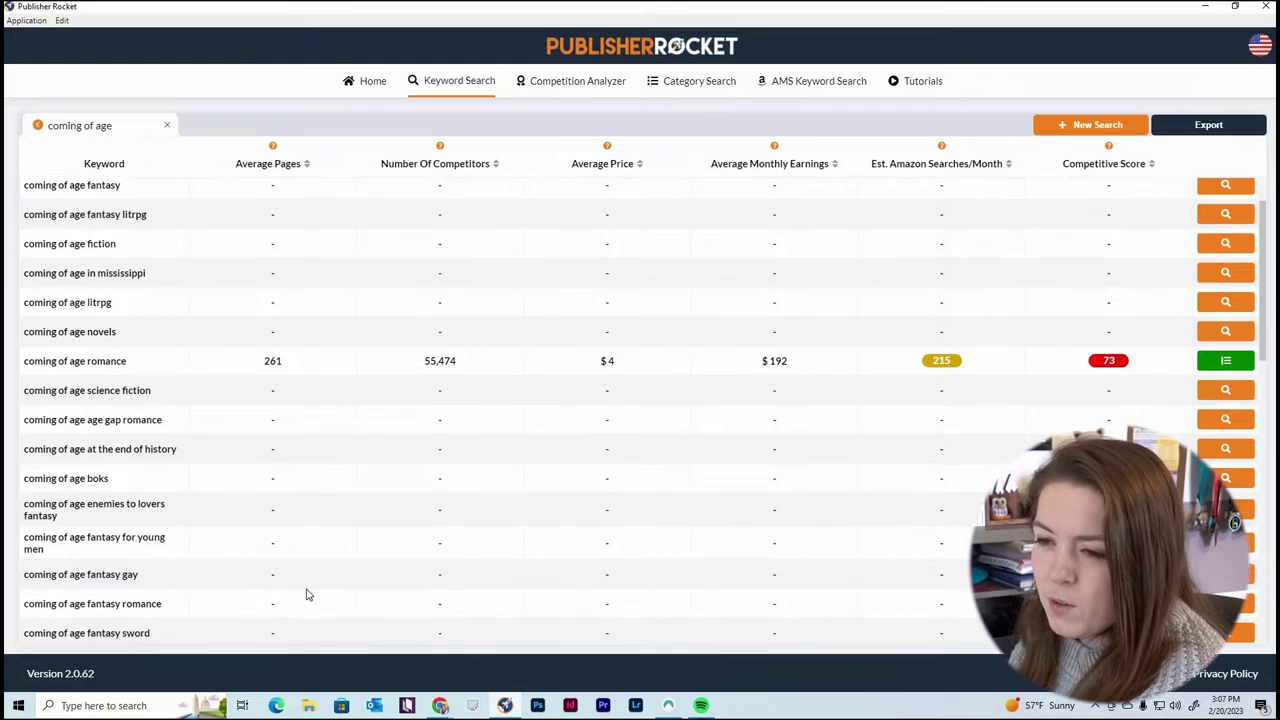
pyautogui.scroll(-1, 310, 579)
pyautogui.scroll(-3, 306, 563)
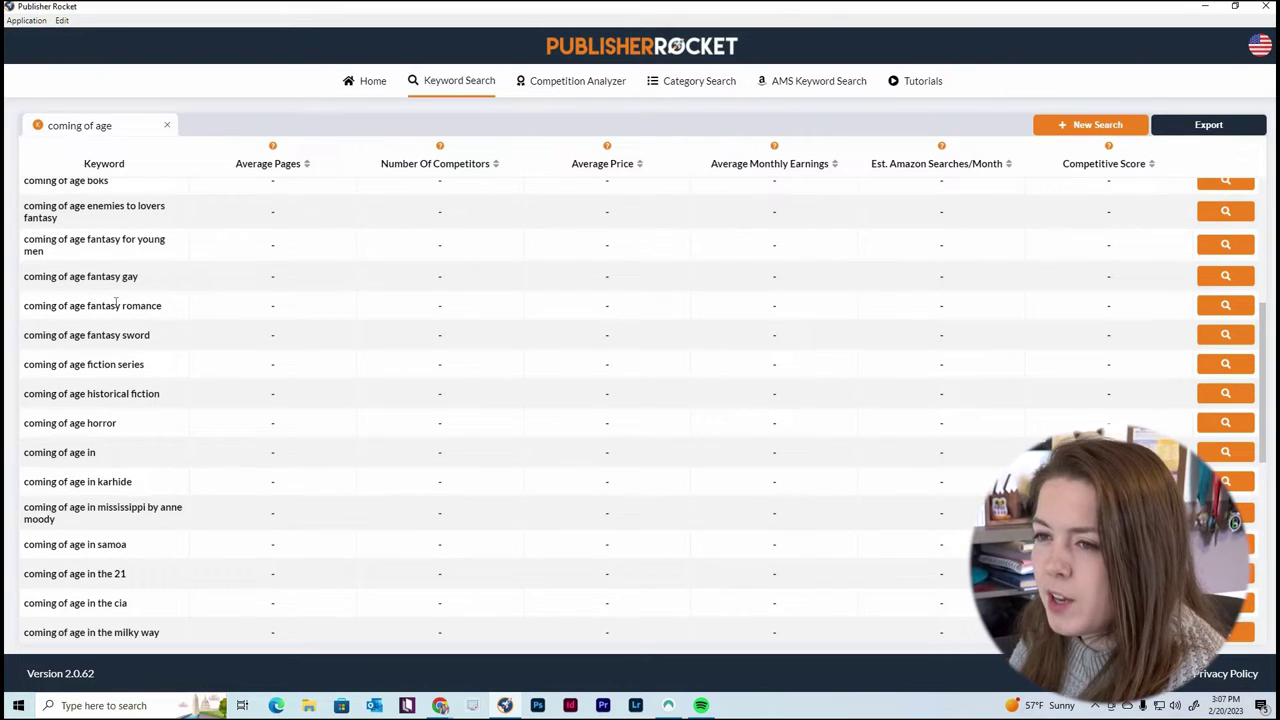
pyautogui.click(1227, 310)
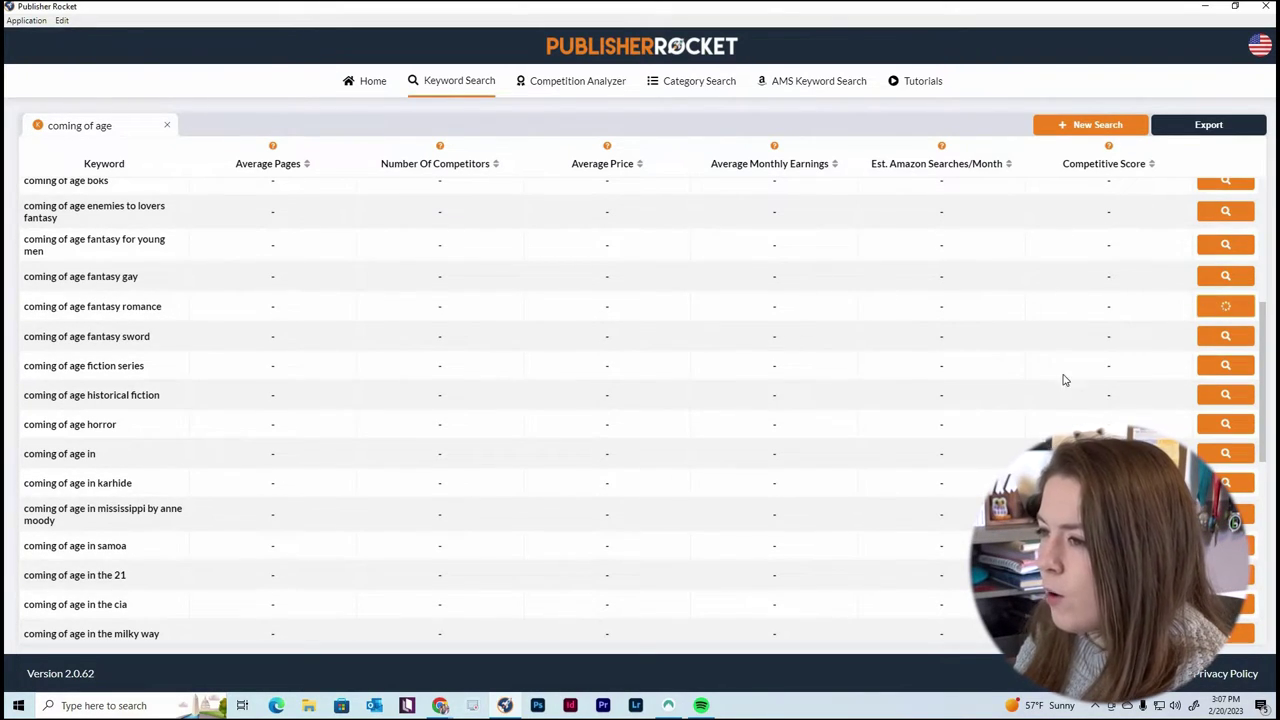
# Check the monthly earnings, estimated searches and competitive score for "coming of age fantasy romance".
pyautogui.scroll(2, 1018, 368)
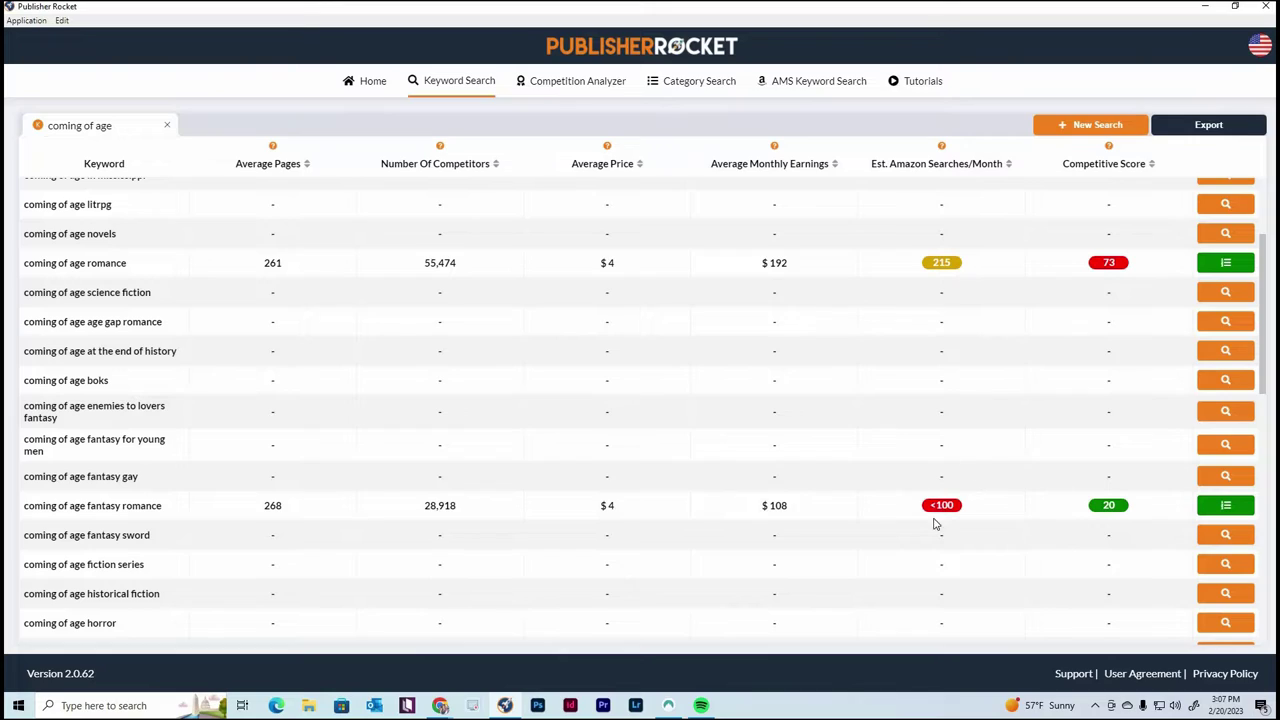
pyautogui.moveTo(958, 513)
pyautogui.moveTo(792, 510); pyautogui.dragTo(760, 508)
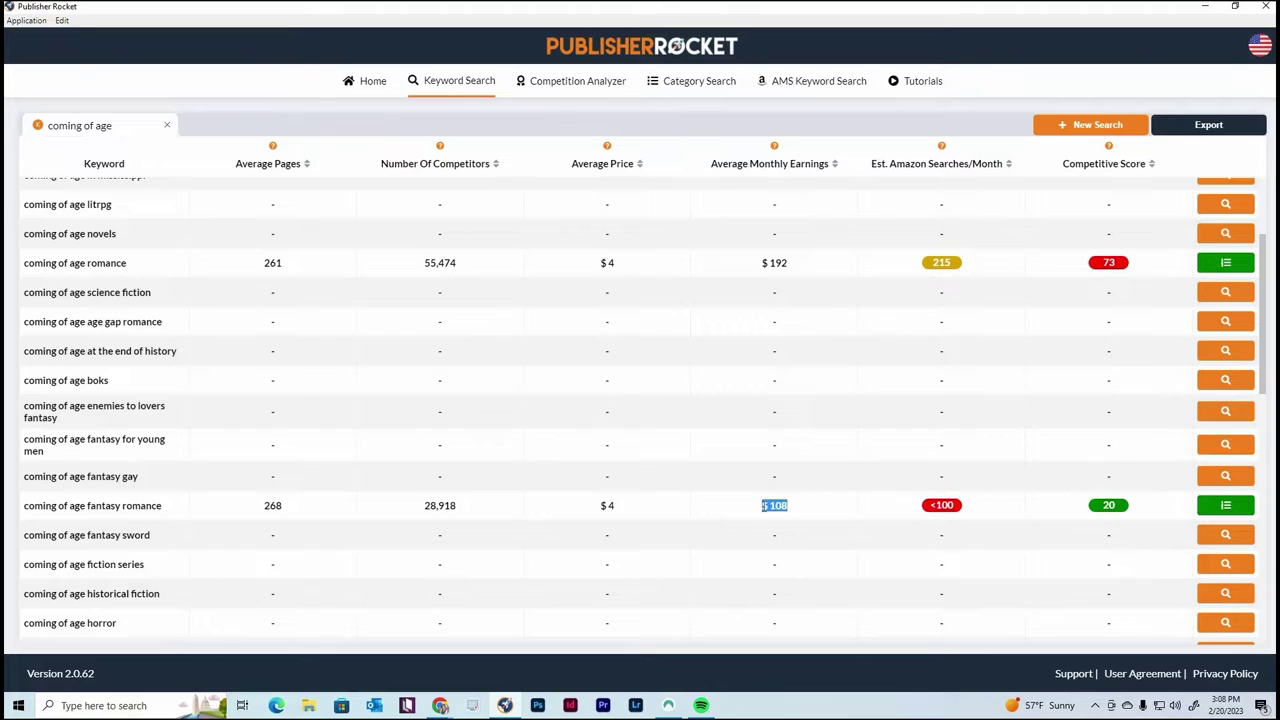
pyautogui.click(1142, 509)
pyautogui.moveTo(1122, 506)
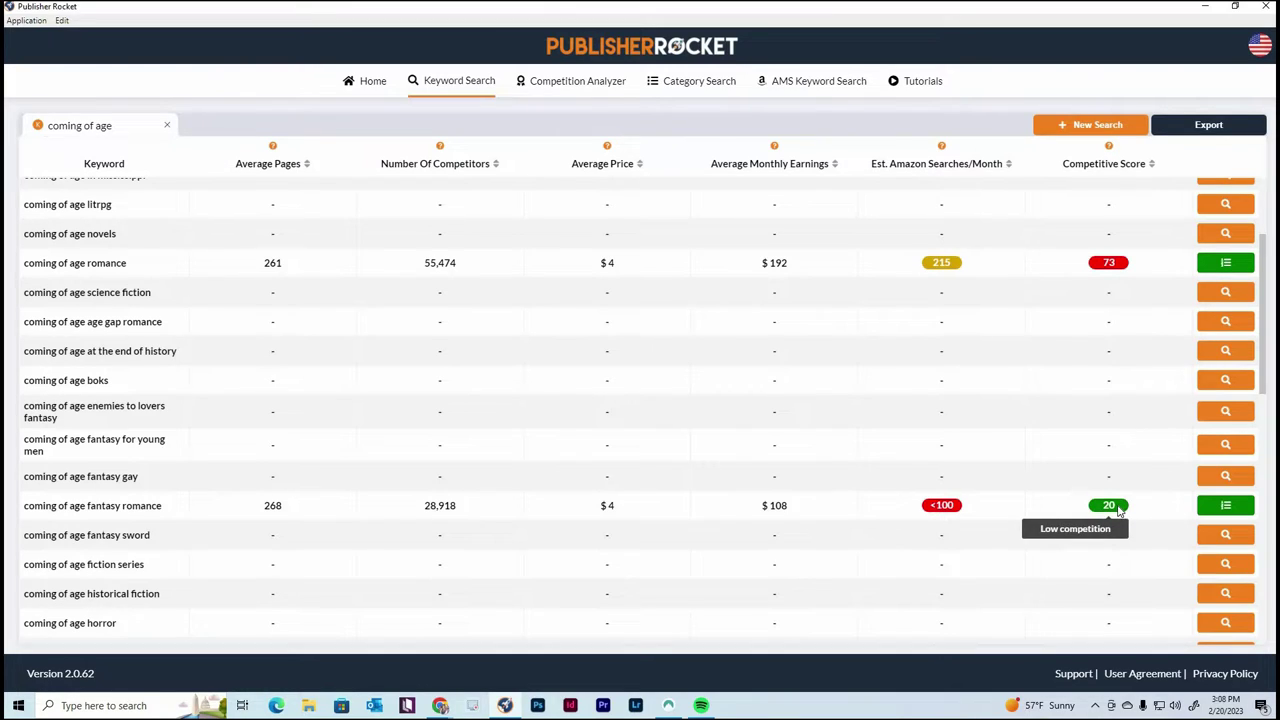
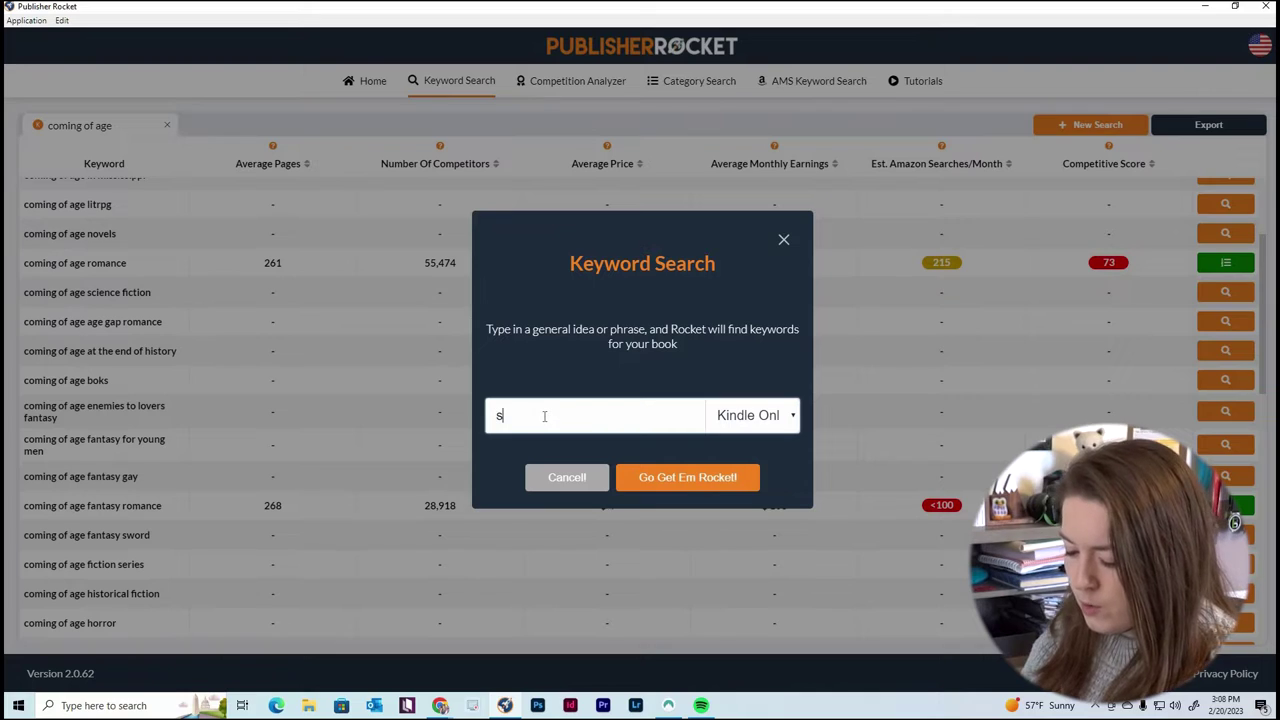
# Run a new Kindle Only keyword search for "sweet romance" and compare its suggestions with the "coming of age" results.
pyautogui.write('t romance')
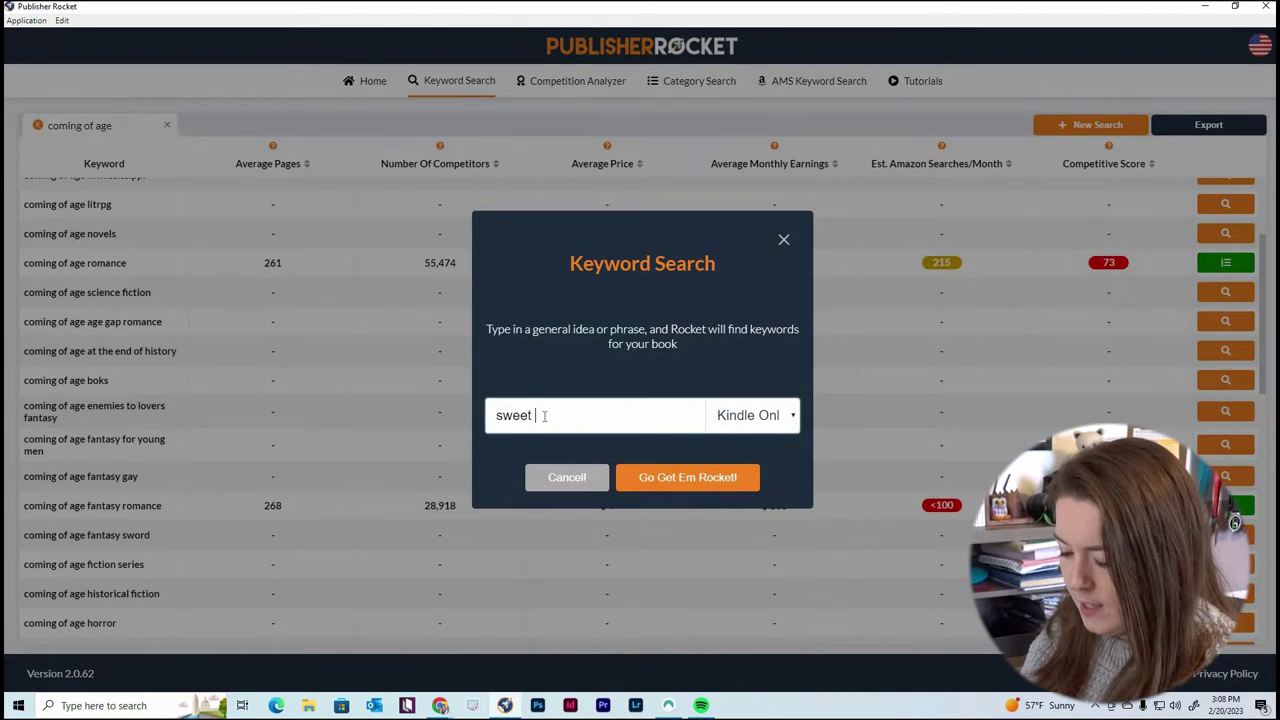
pyautogui.click(664, 476)
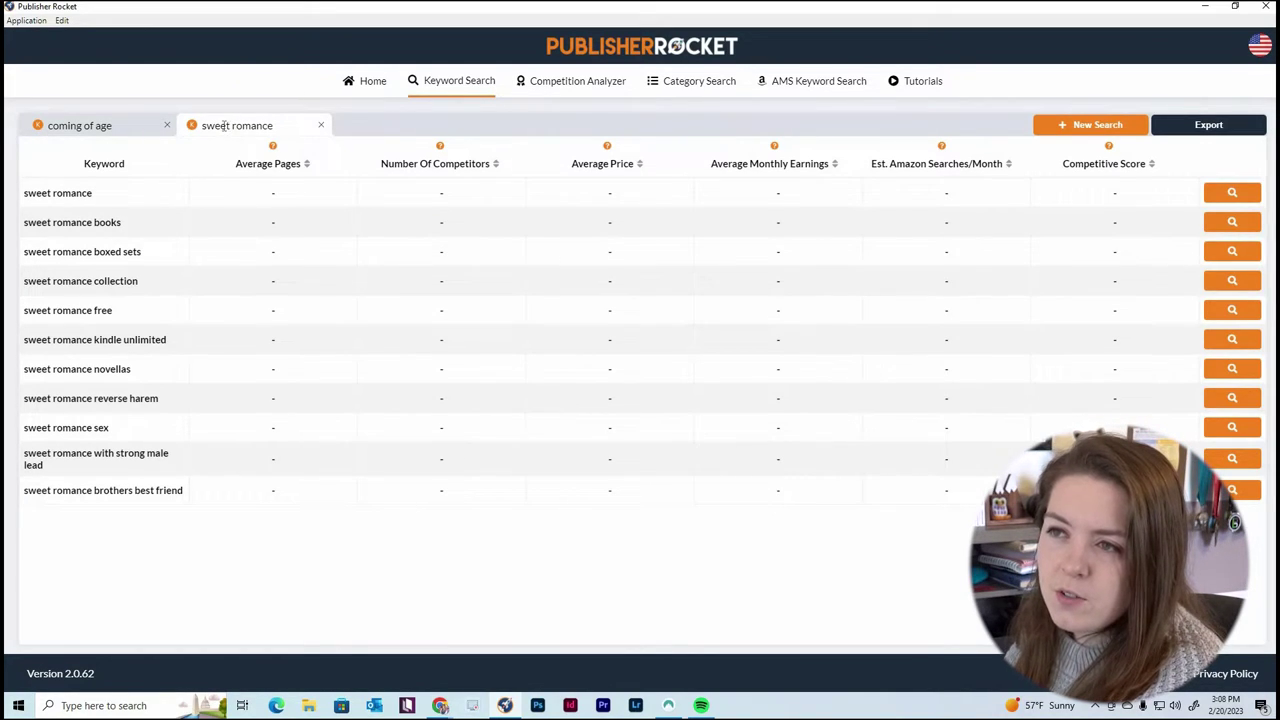
pyautogui.click(120, 126)
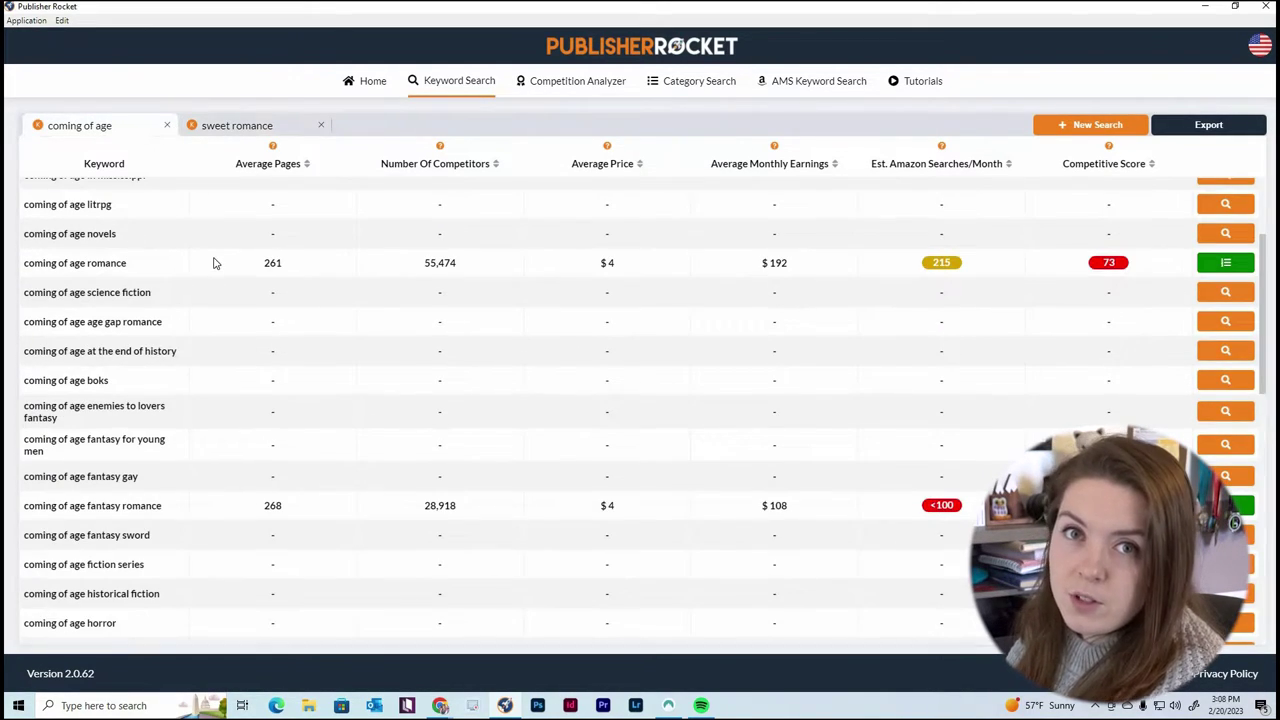
pyautogui.scroll(-1, 274, 417)
pyautogui.scroll(5, 271, 306)
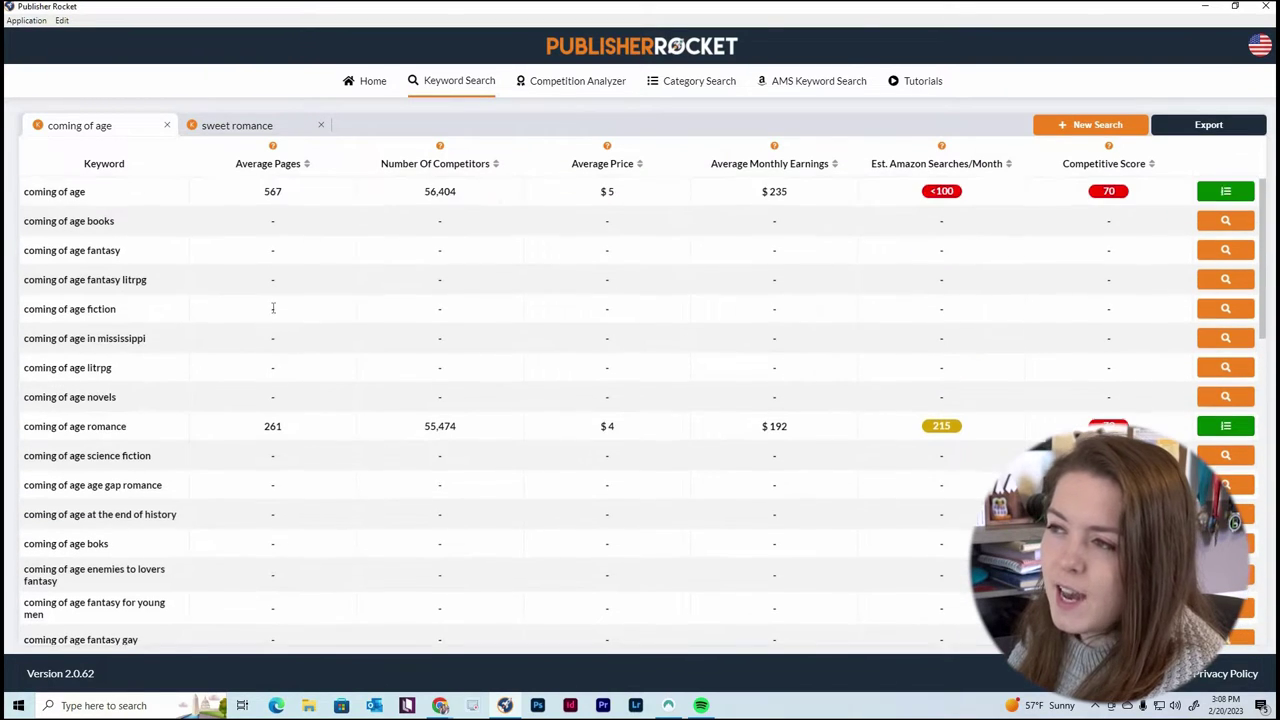
pyautogui.click(235, 125)
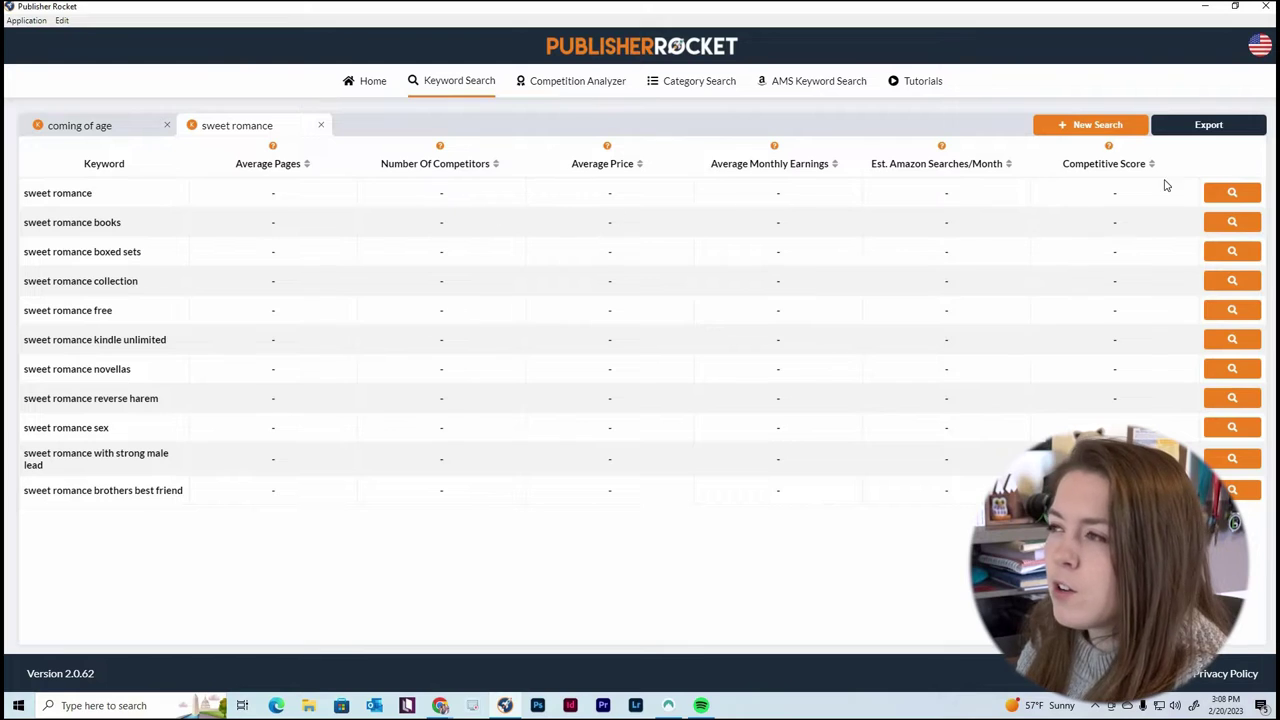
# Load the market data for "sweet romance" and "sweet romance kindle unlimited", checking the former's earnings, searches and competitive score.
pyautogui.click(1248, 194)
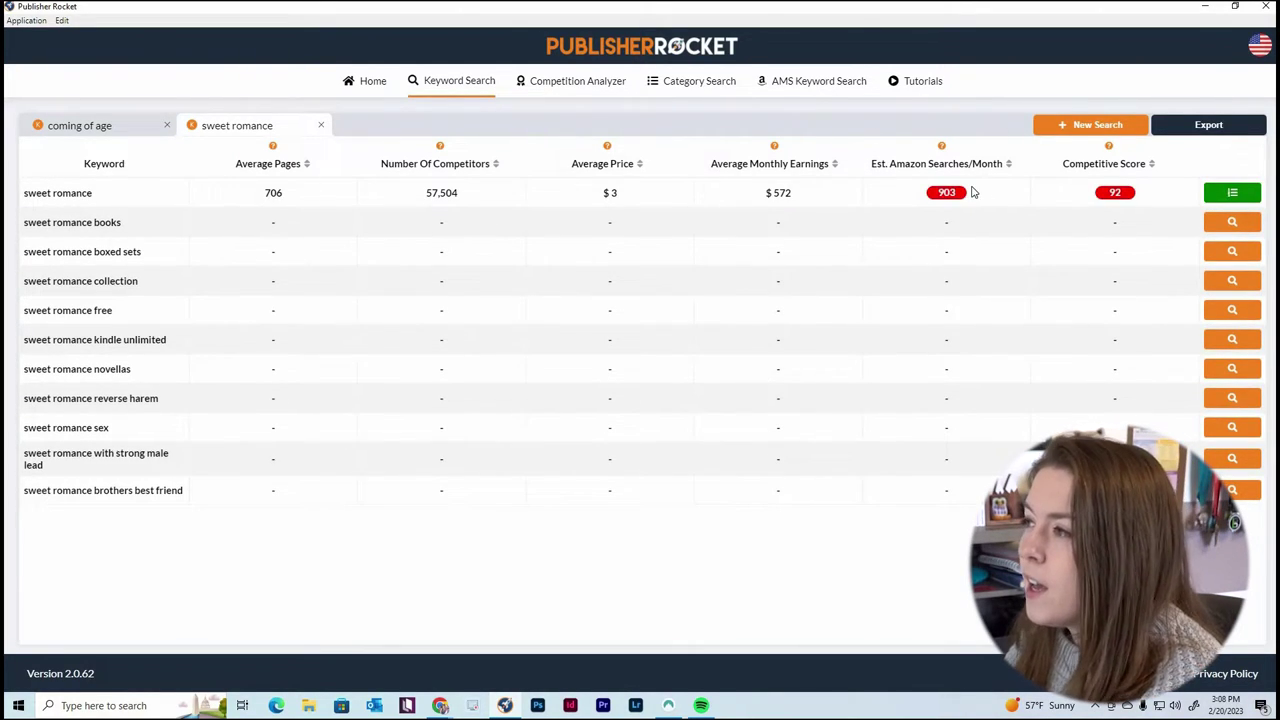
pyautogui.tripleClick(798, 192)
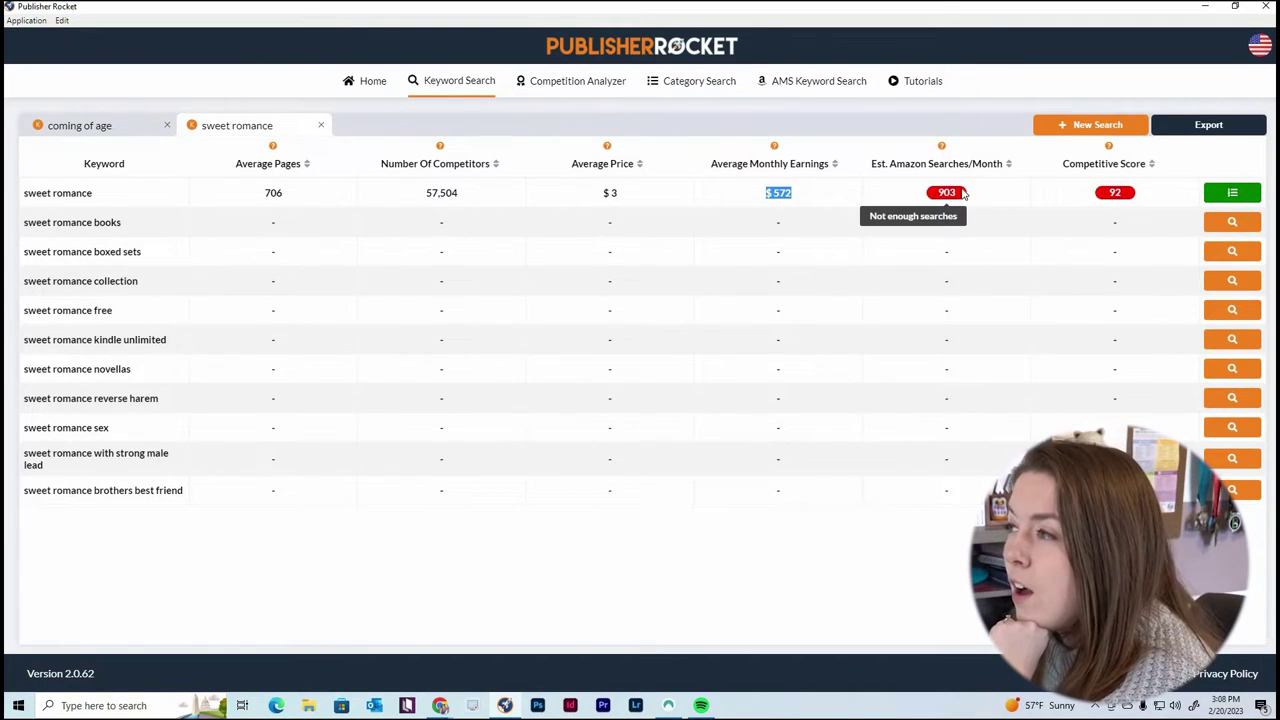
pyautogui.moveTo(1126, 193)
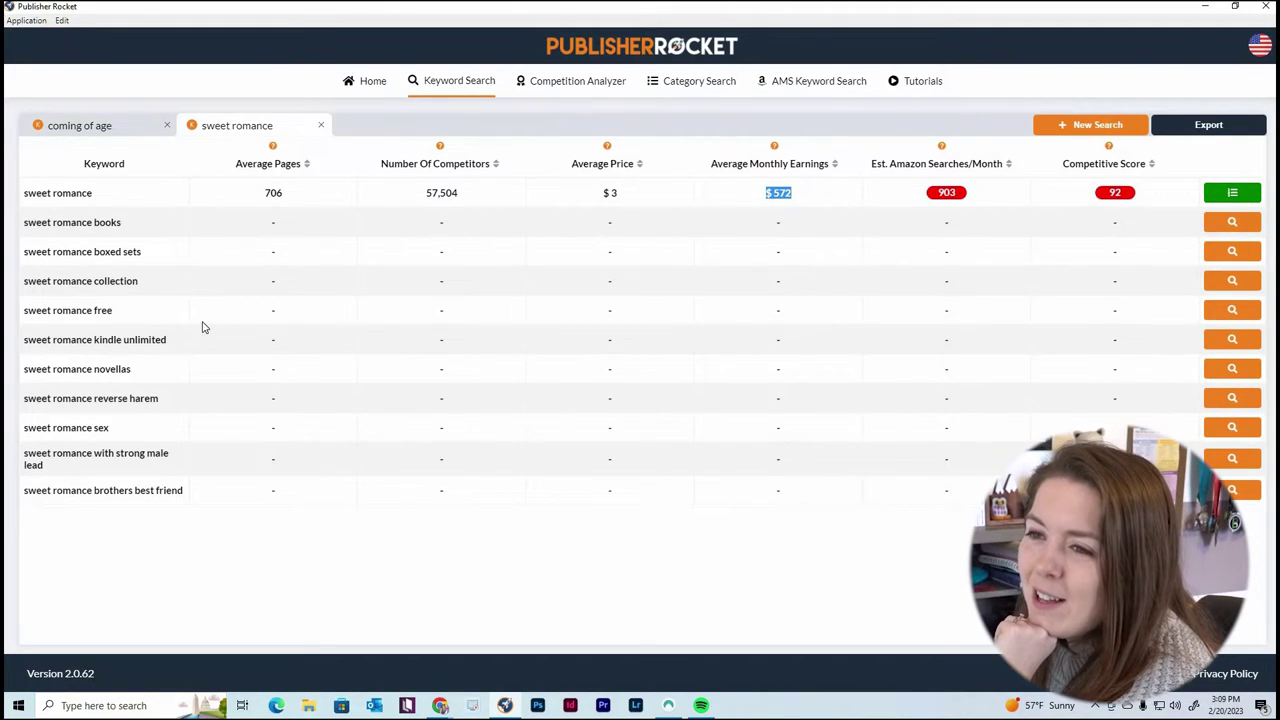
pyautogui.click(1230, 341)
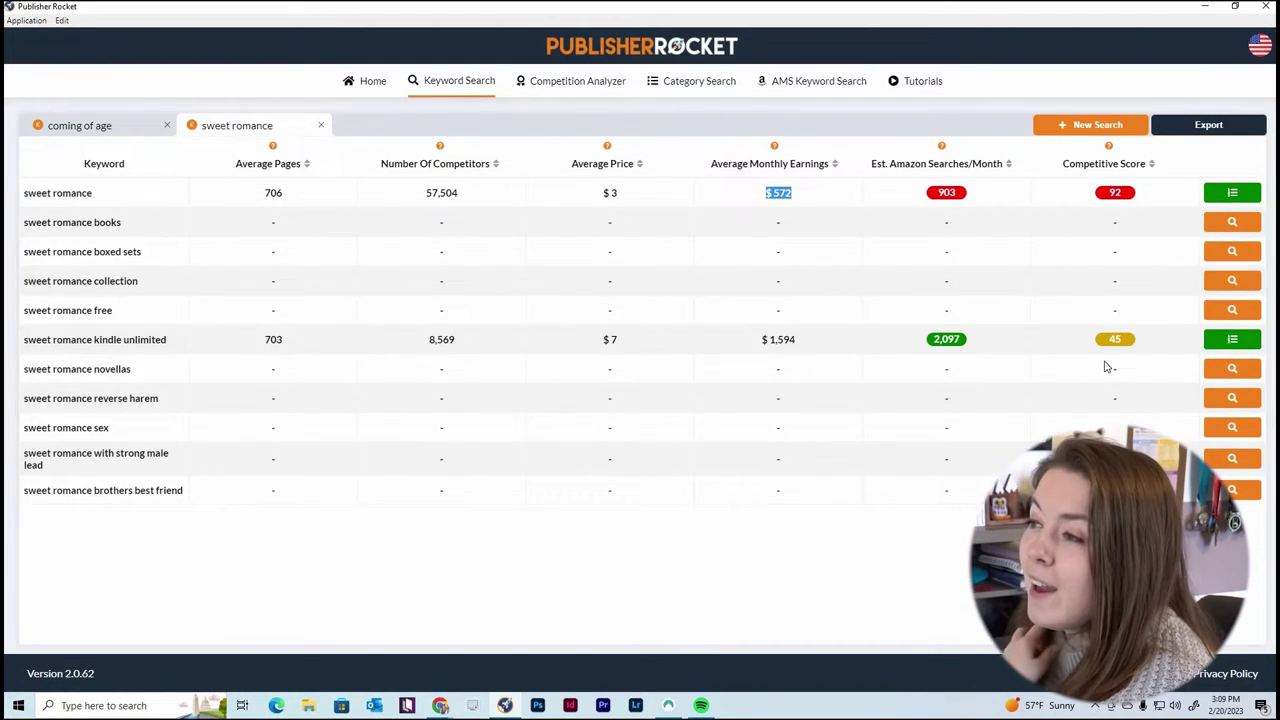
# Check the average monthly earnings, estimated searches and competitive score for "sweet romance kindle unlimited".
pyautogui.moveTo(966, 350)
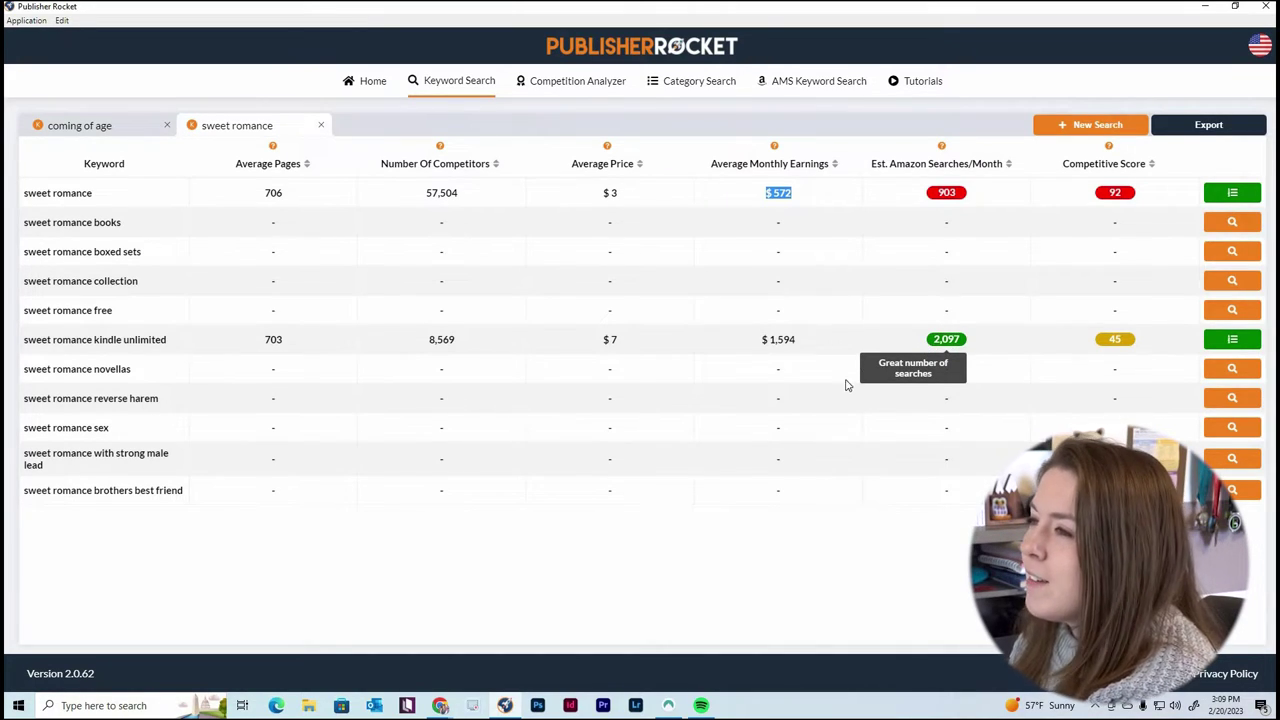
pyautogui.click(810, 347)
pyautogui.moveTo(773, 353); pyautogui.dragTo(765, 352)
pyautogui.click(781, 337)
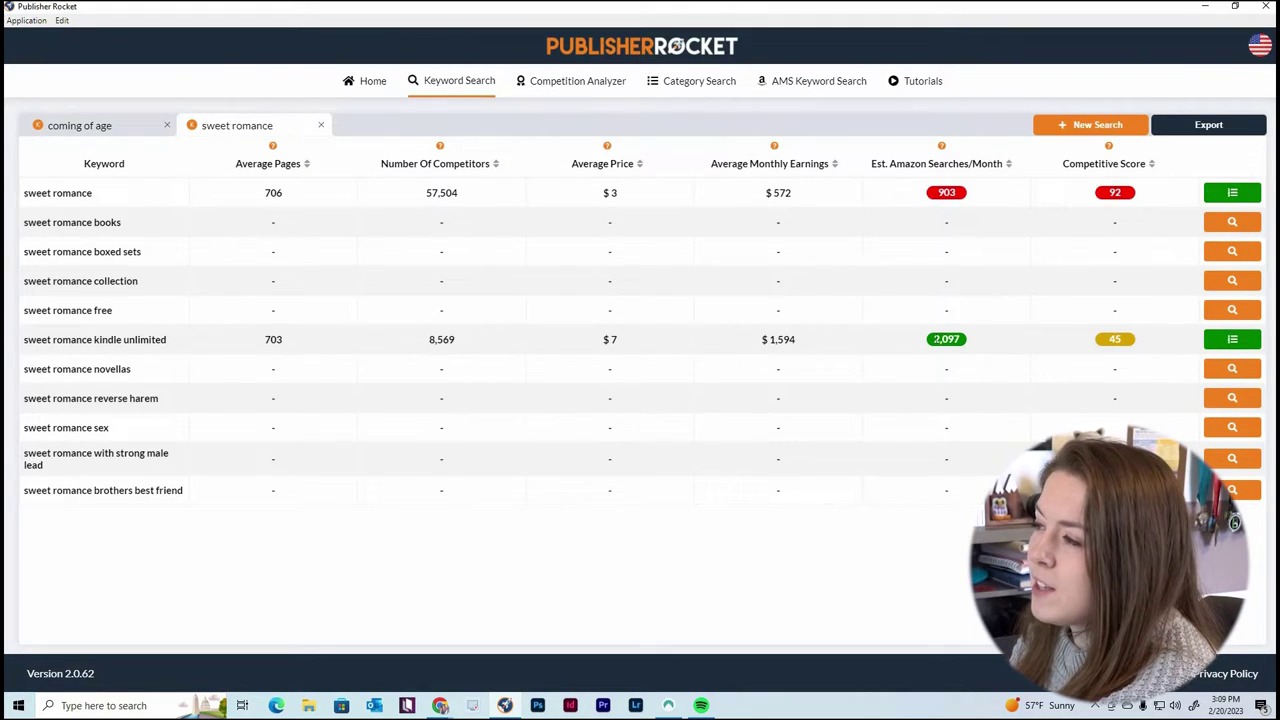
pyautogui.moveTo(935, 347)
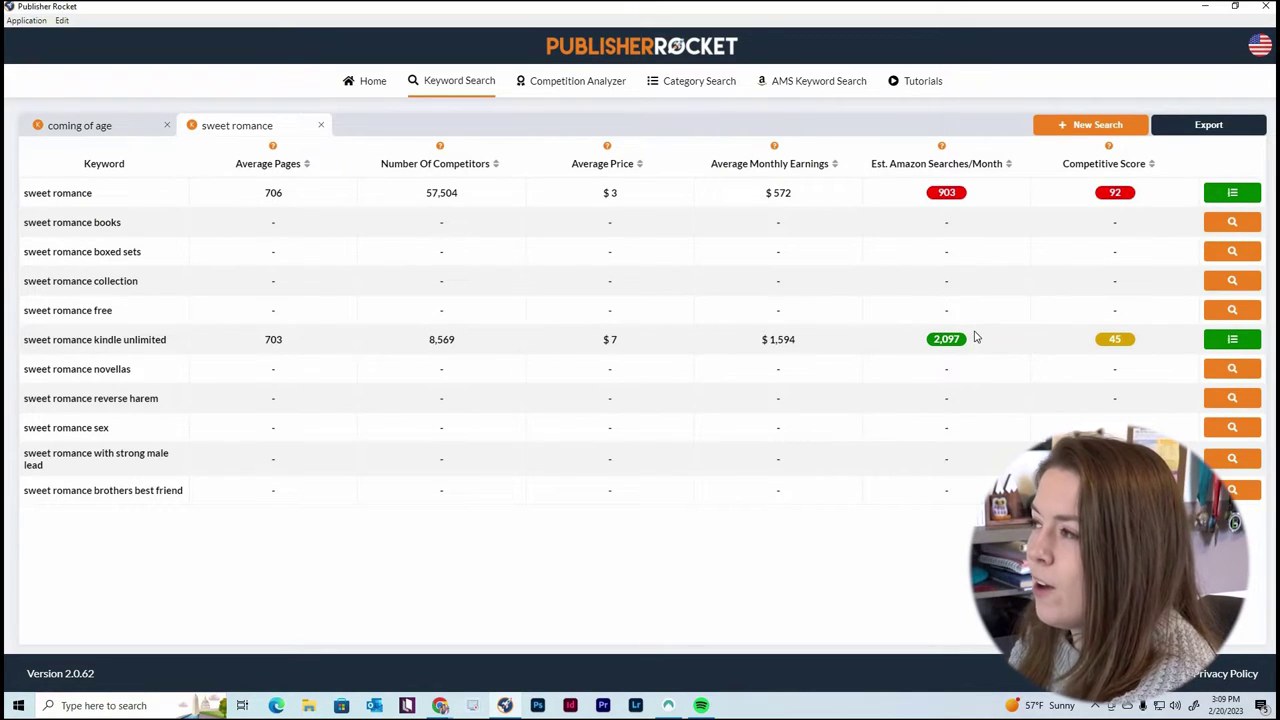
pyautogui.moveTo(1125, 343)
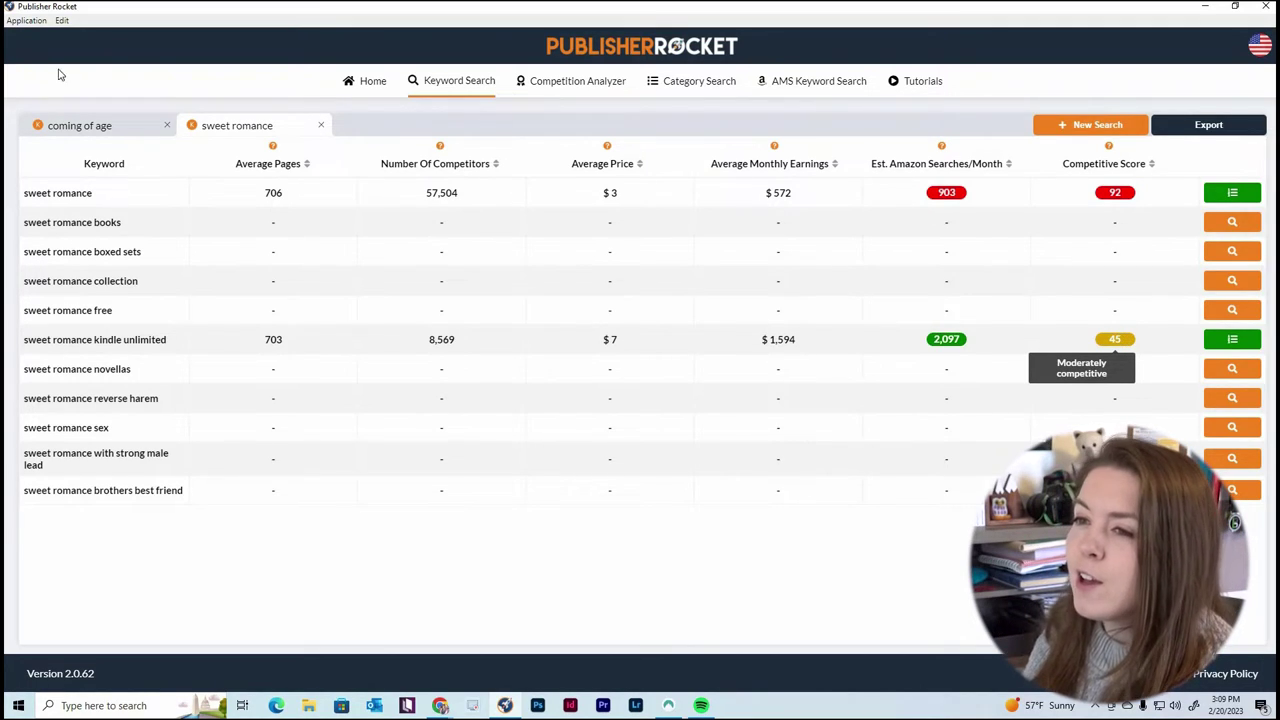
# Switch to the Blurb document in Google Docs and review its keyword list, including the "kindle unlimited" phrases.
pyautogui.moveTo(171, 343); pyautogui.dragTo(22, 340)
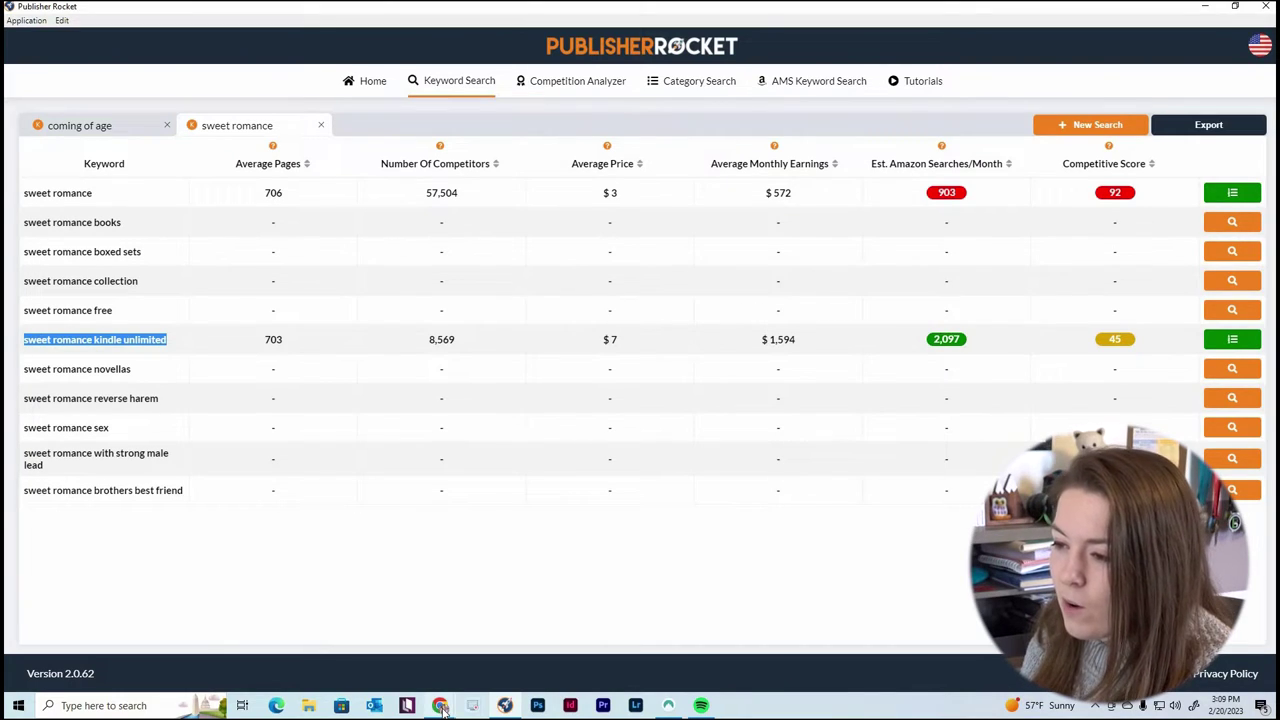
pyautogui.moveTo(443, 708)
pyautogui.click(505, 652)
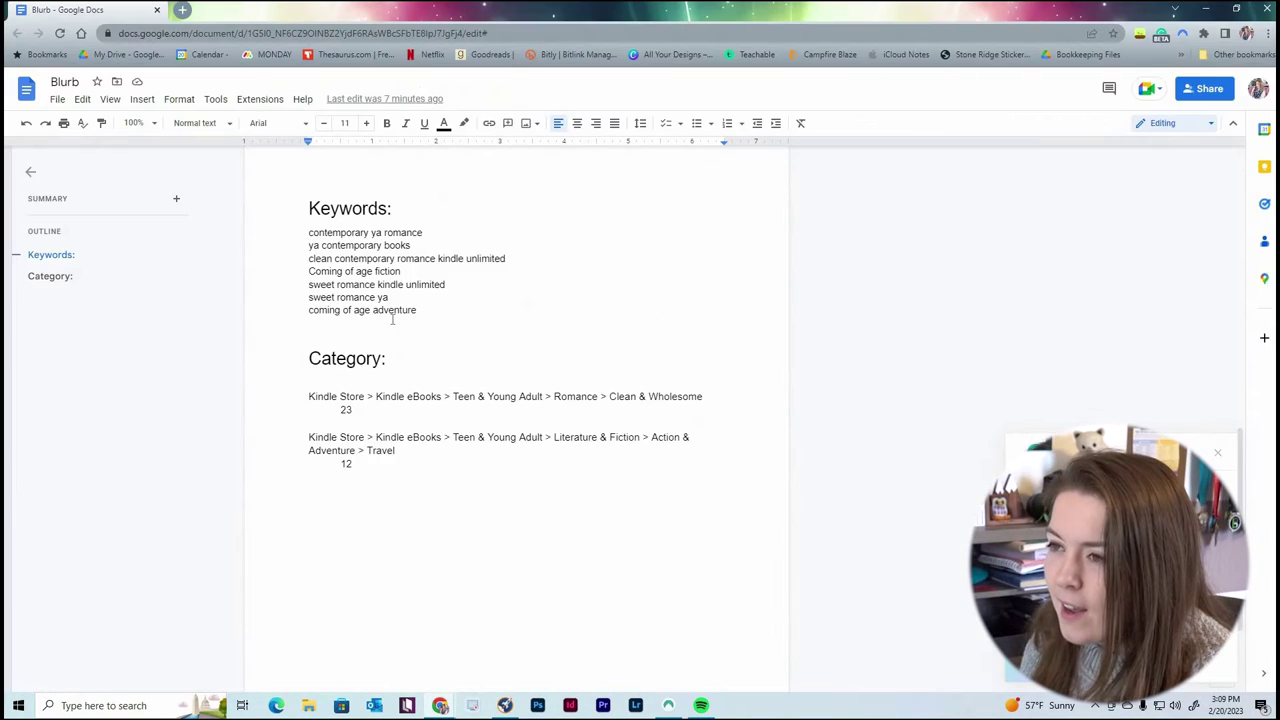
pyautogui.click(327, 325)
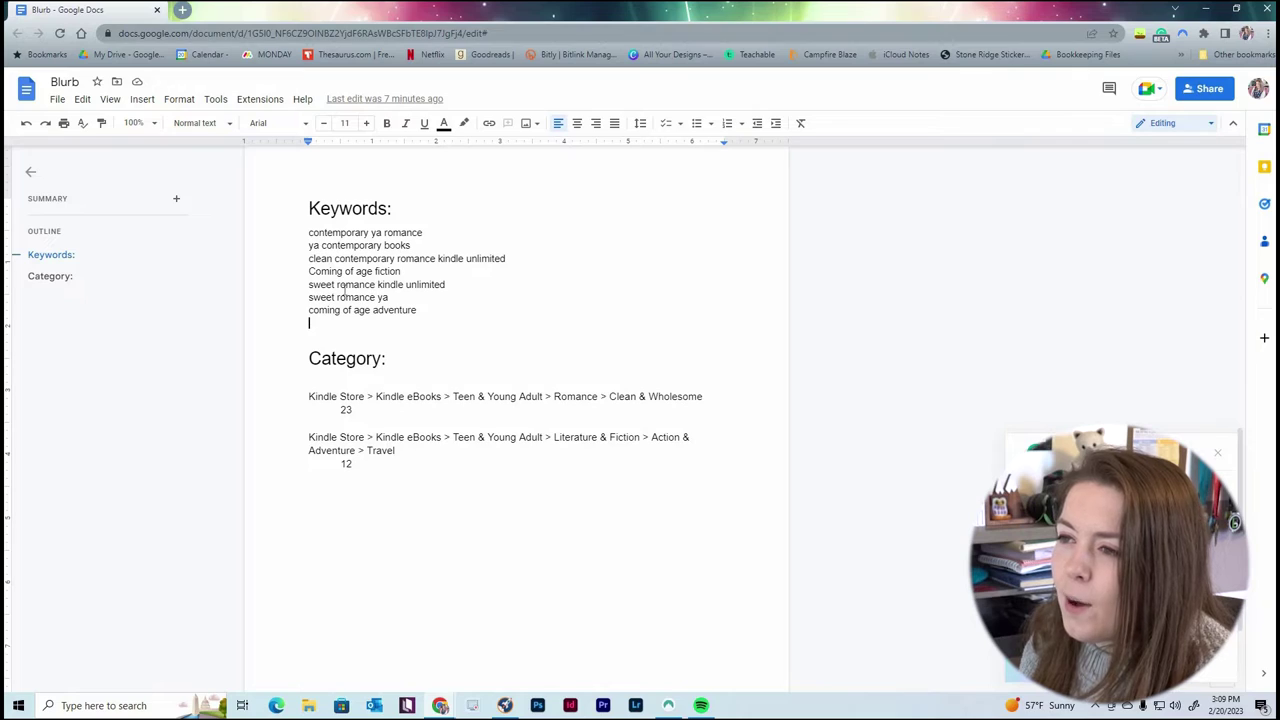
pyautogui.moveTo(309, 284); pyautogui.dragTo(462, 283)
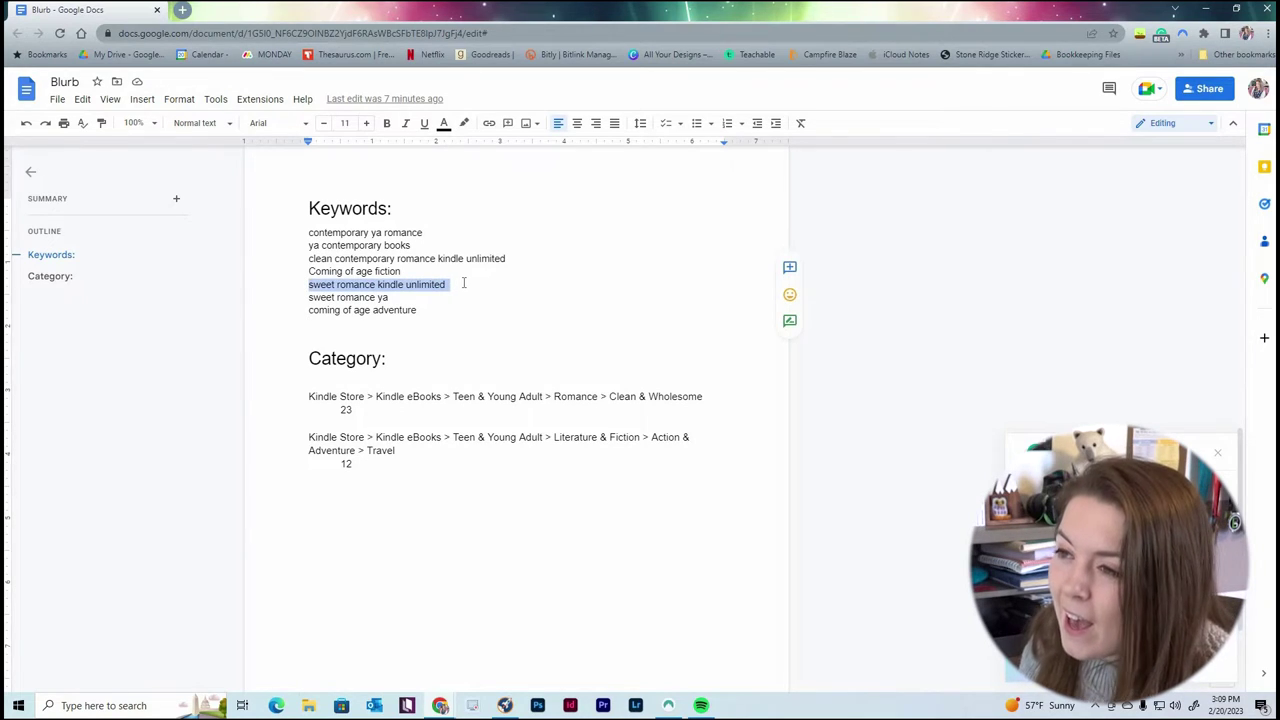
pyautogui.moveTo(309, 258); pyautogui.dragTo(512, 258)
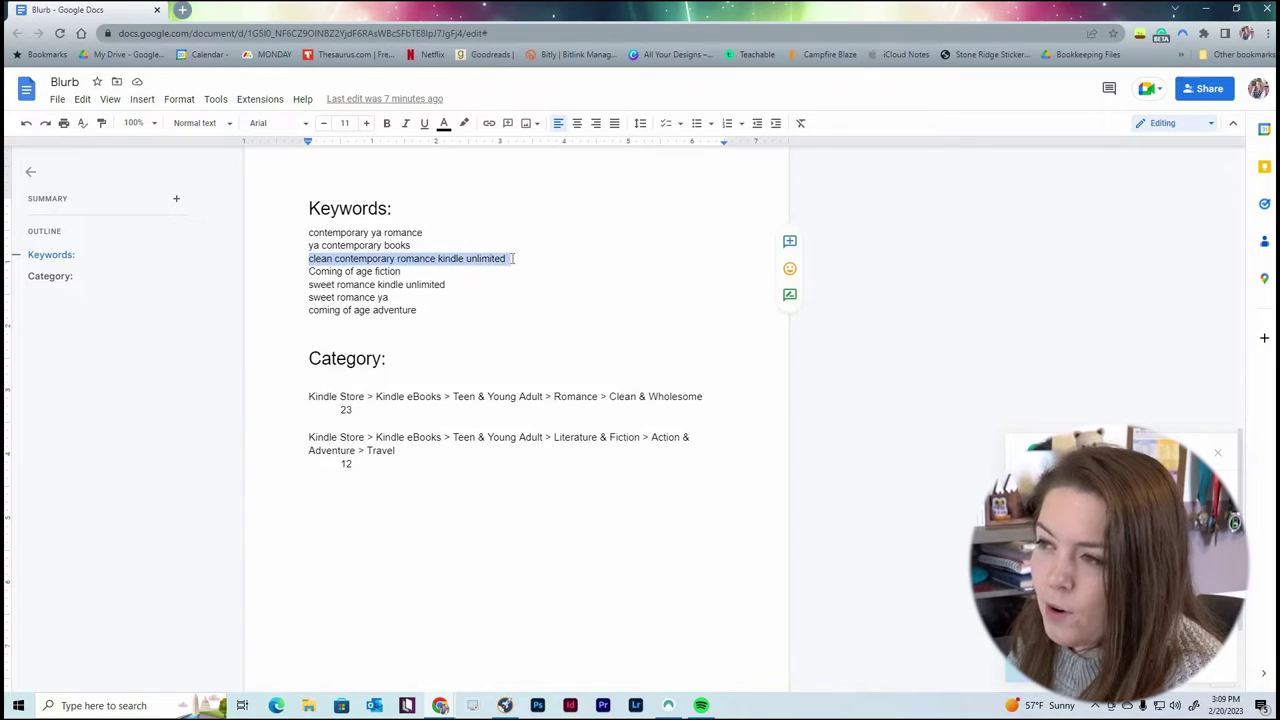
pyautogui.click(432, 309)
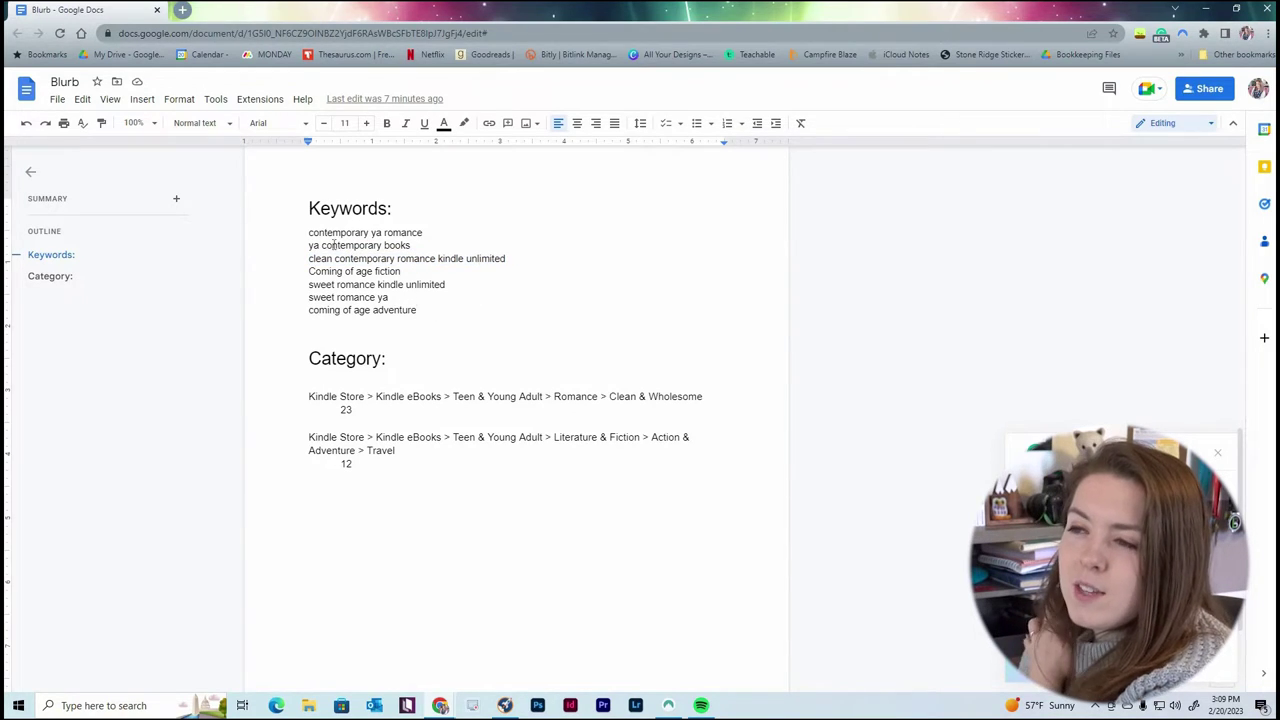
pyautogui.moveTo(346, 232); pyautogui.dragTo(300, 232)
pyautogui.click(418, 310)
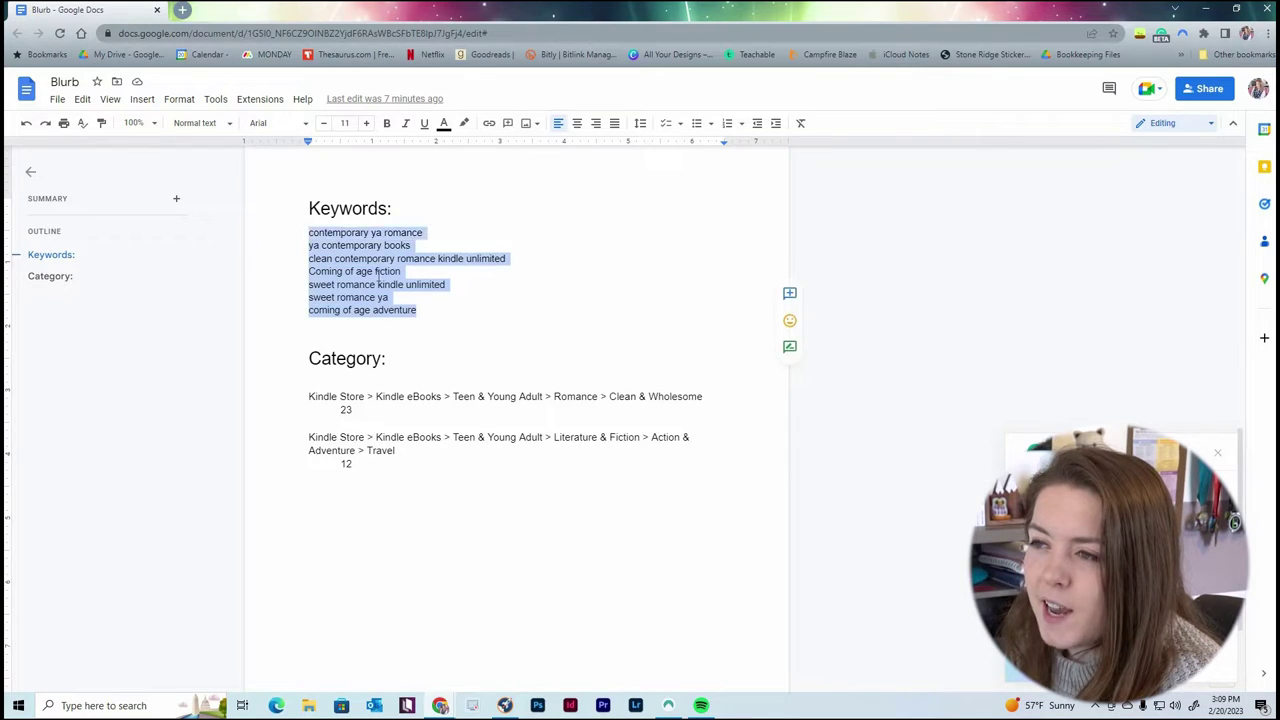
pyautogui.click(378, 274)
# Copy the keyword "contemporary ya romance" from the keyword list in the Blurb document.
pyautogui.click(505, 705)
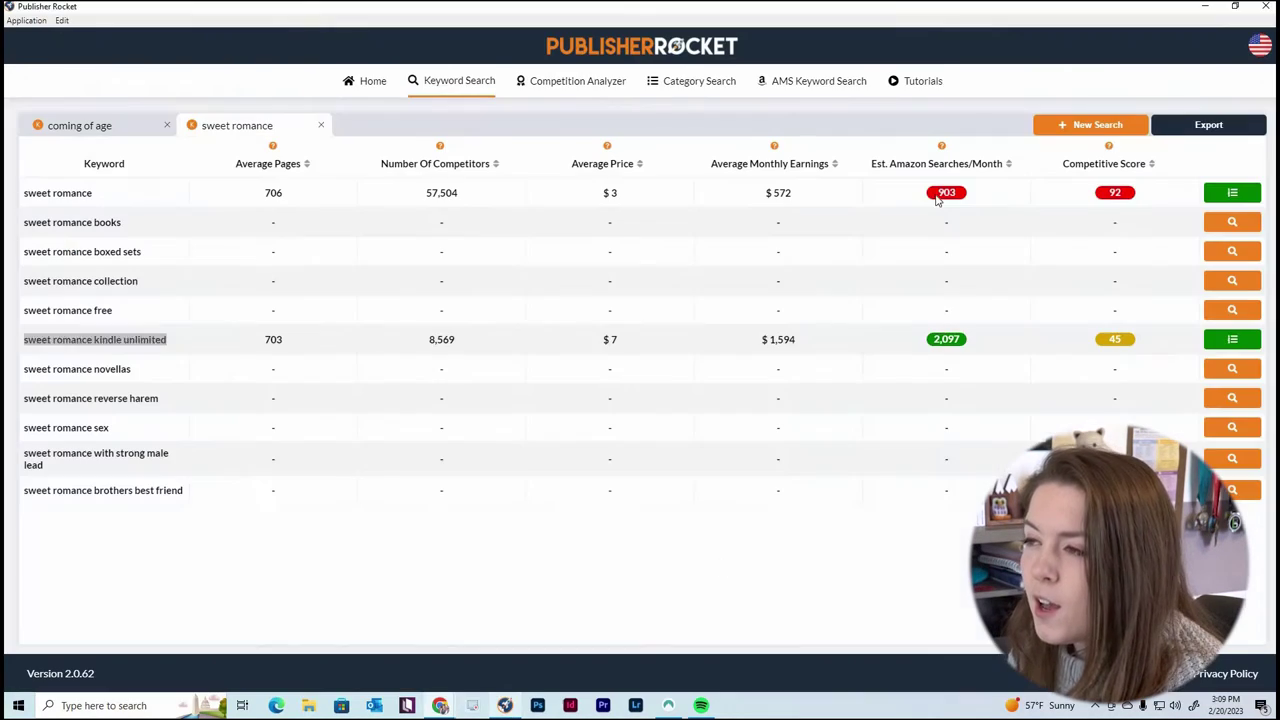
pyautogui.click(441, 337)
pyautogui.click(440, 705)
pyautogui.moveTo(423, 232); pyautogui.dragTo(309, 232)
pyautogui.hotkey('ctrl', 'c')
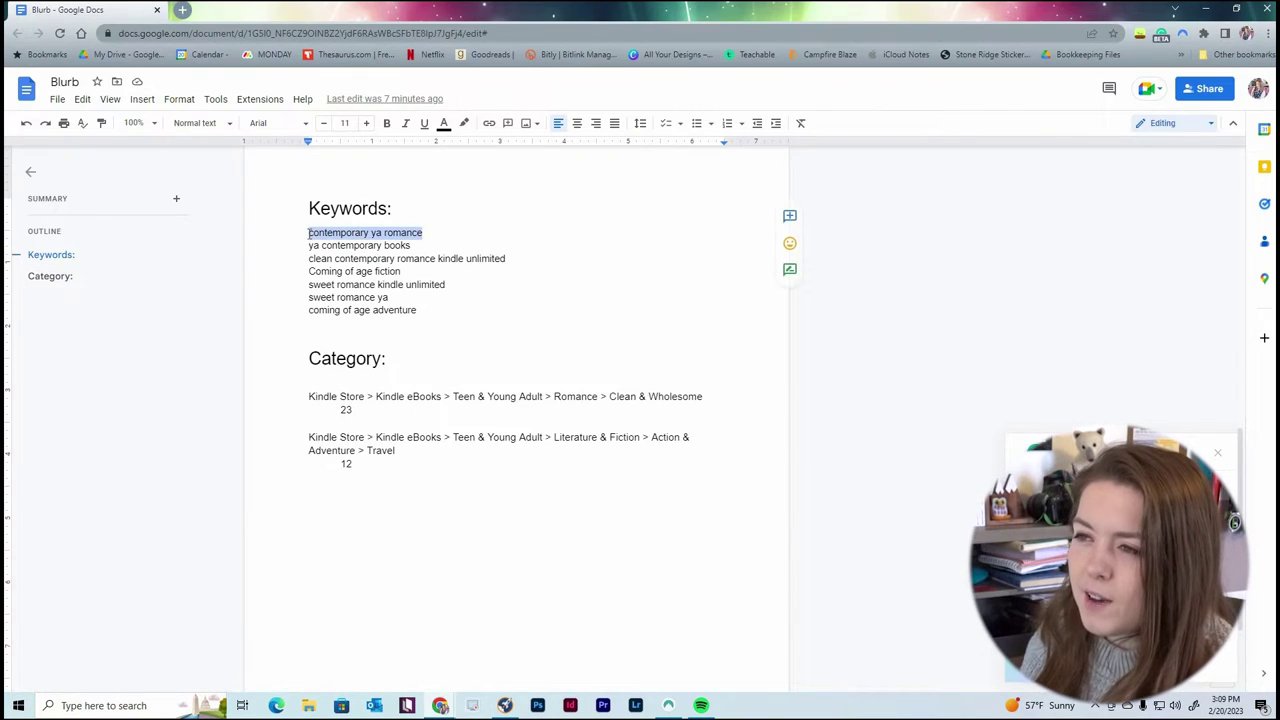
# Run a Kindle Only keyword search for "ya romance" in Publisher Rocket and load market data for "ya romance" and "ya romance clean".
pyautogui.click(504, 705)
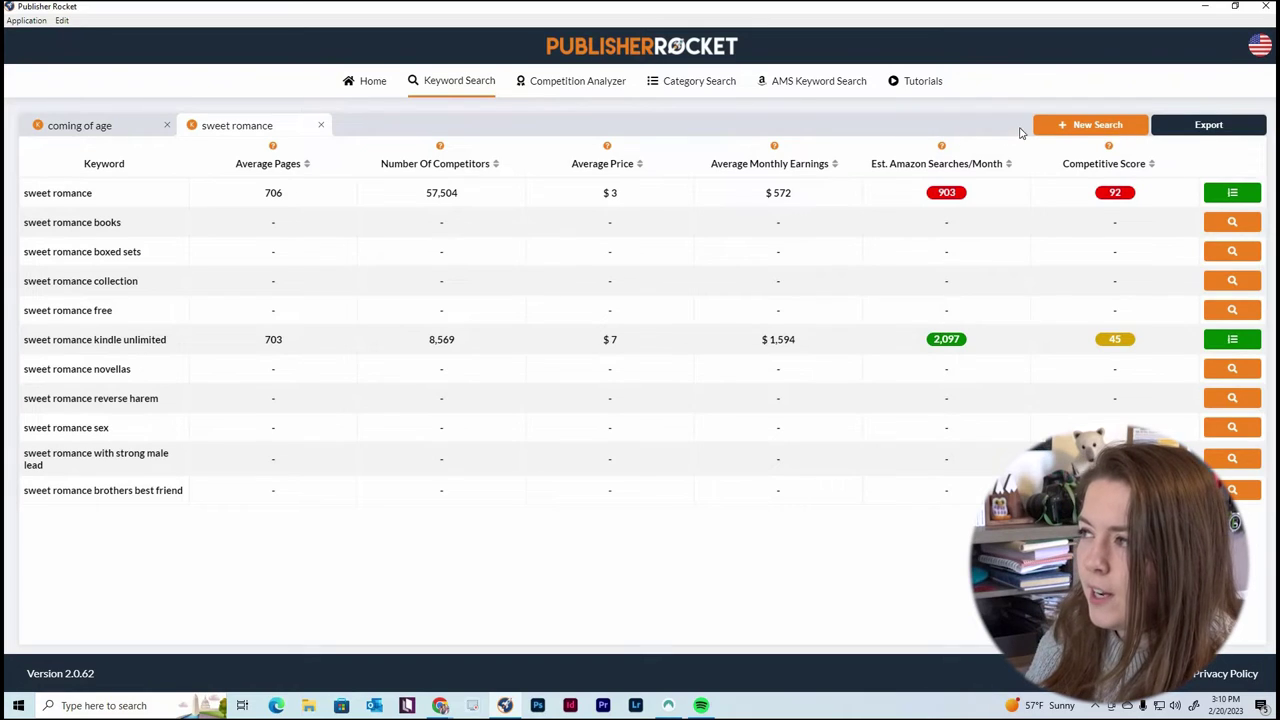
pyautogui.click(1075, 130)
pyautogui.write('ya romance')
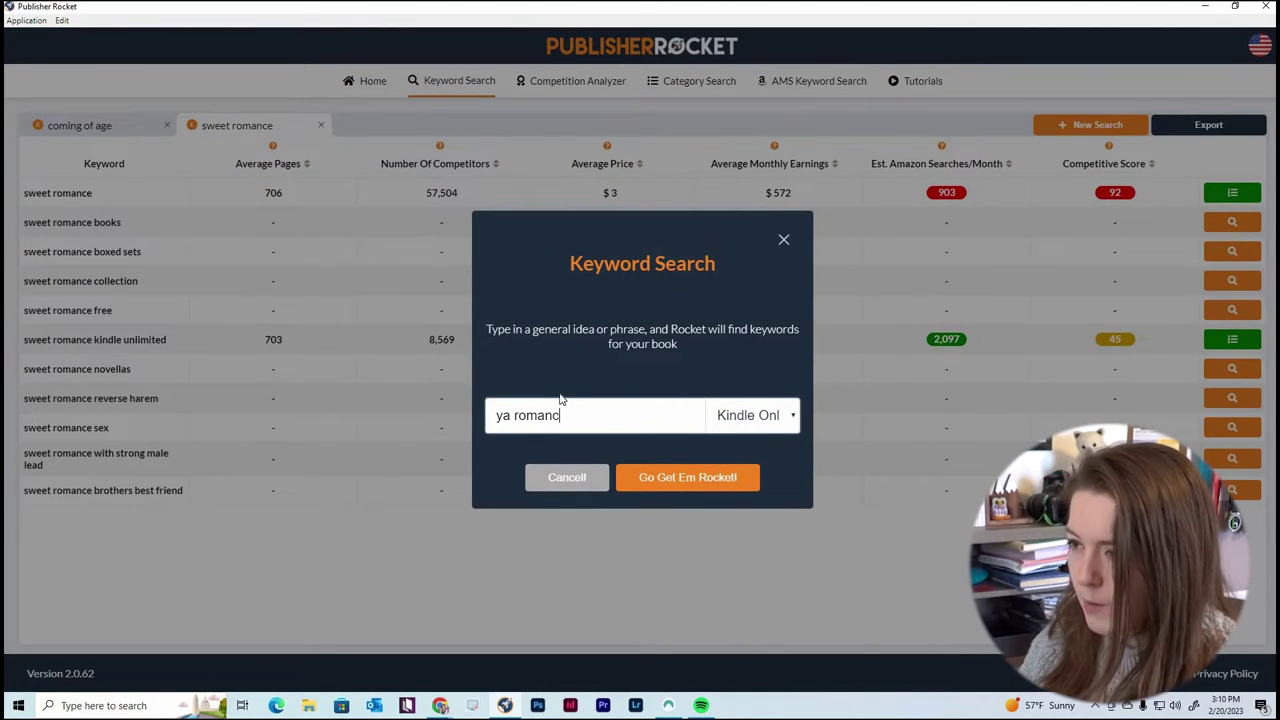
pyautogui.click(716, 482)
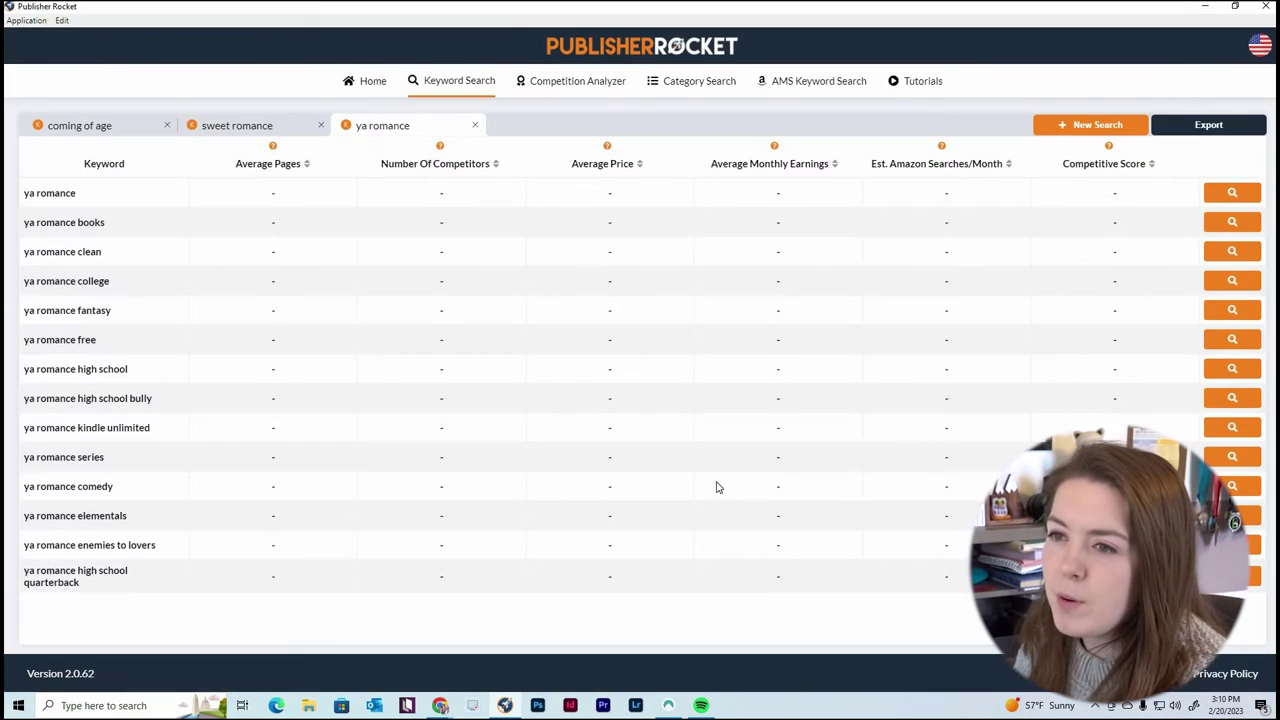
pyautogui.click(1236, 196)
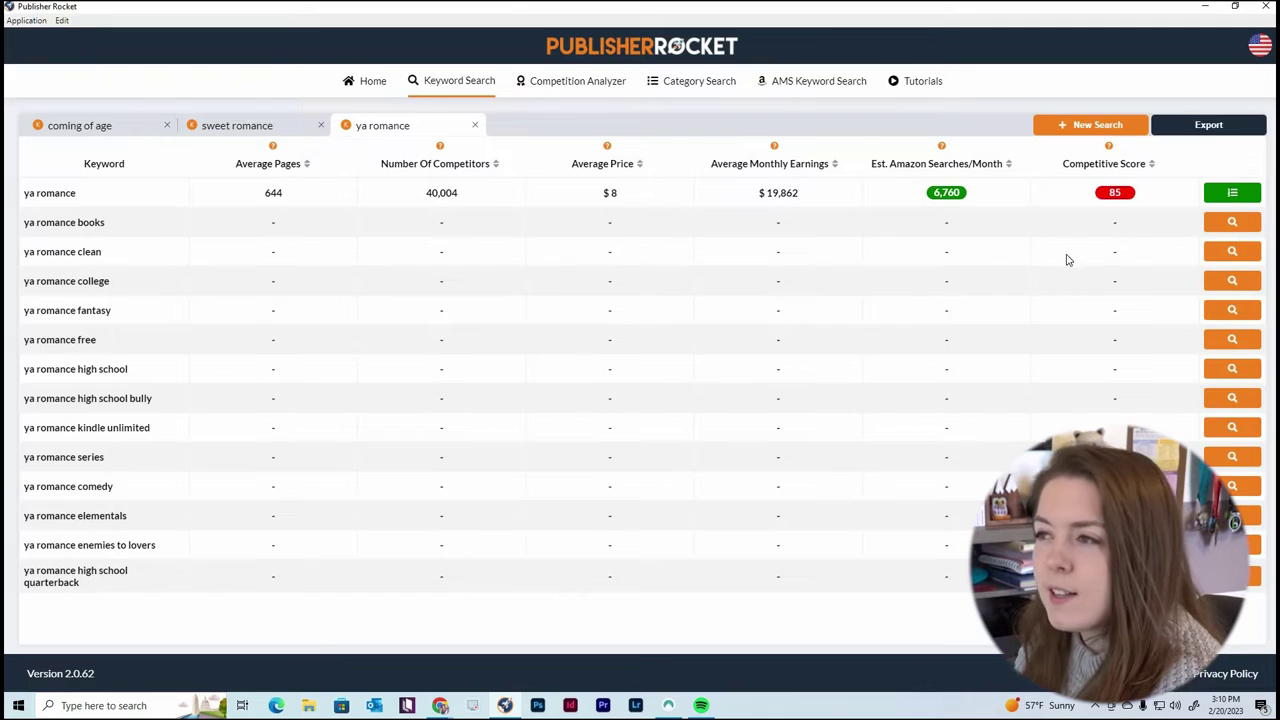
pyautogui.click(1233, 253)
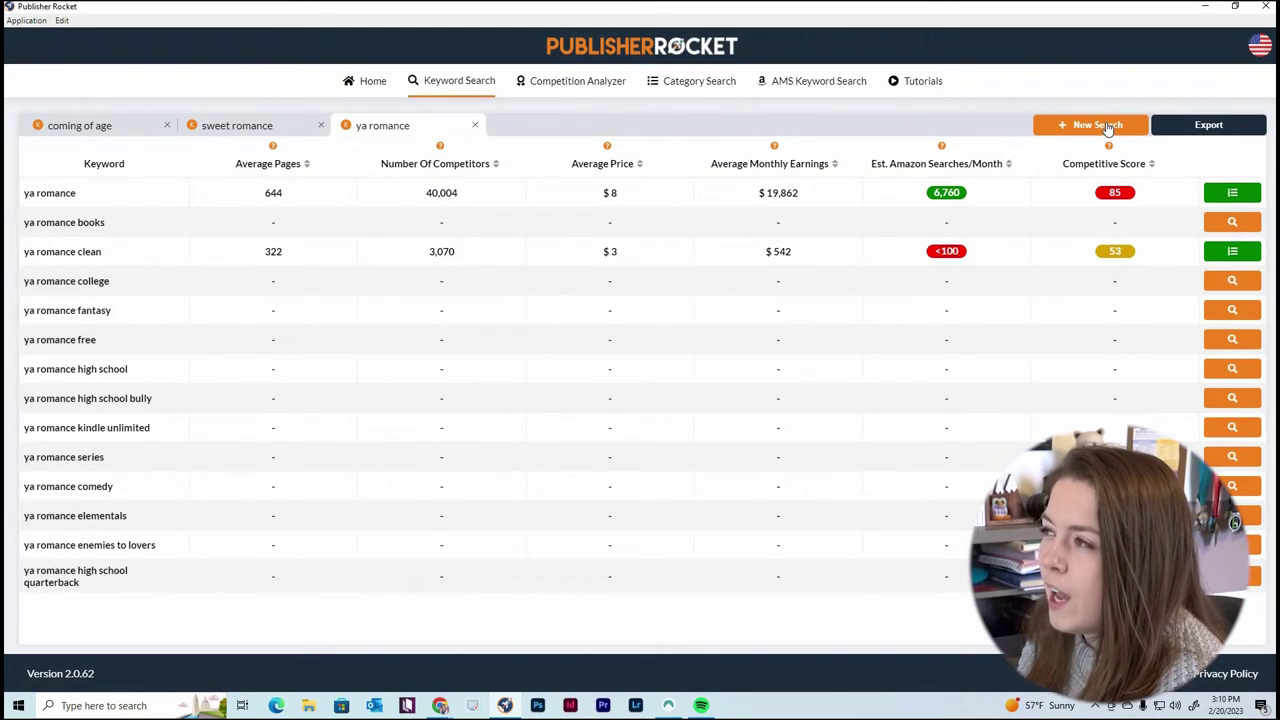
# Run a new Kindle Only keyword search for the copied phrase "contemporary ya romance" and load its market data.
pyautogui.click(1042, 130)
pyautogui.hotkey('ctrl', 'v')
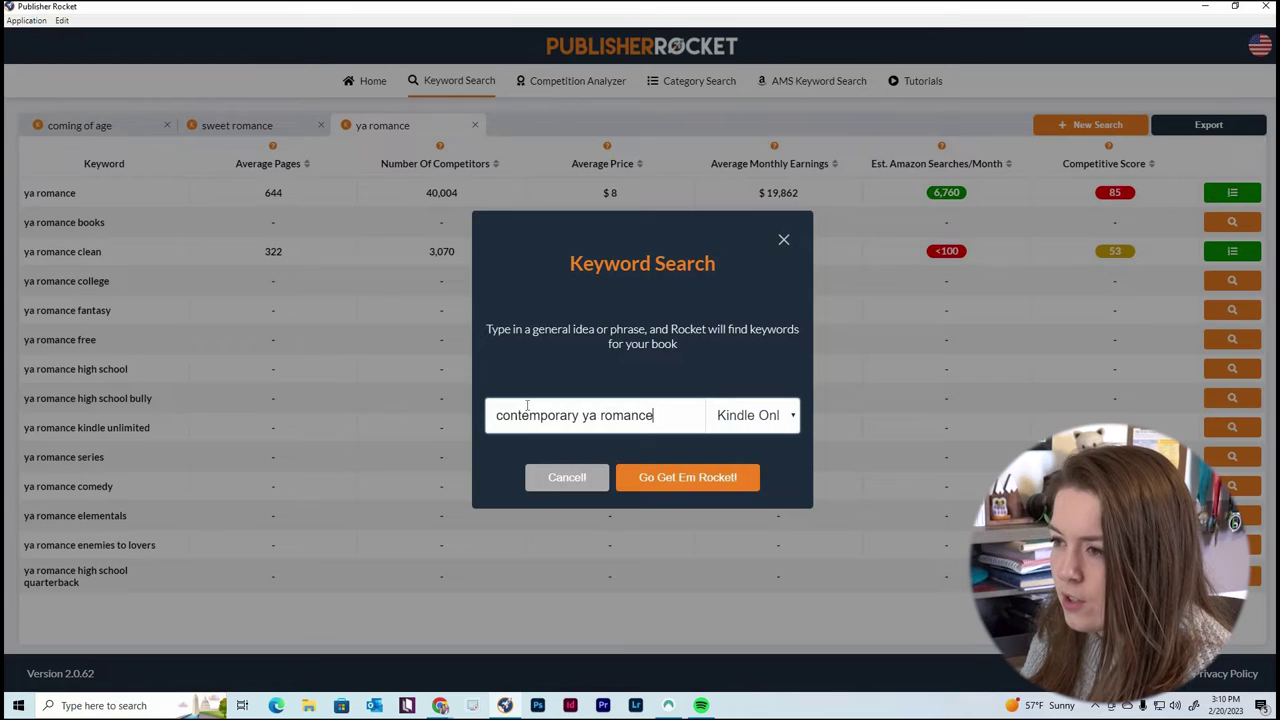
pyautogui.click(708, 479)
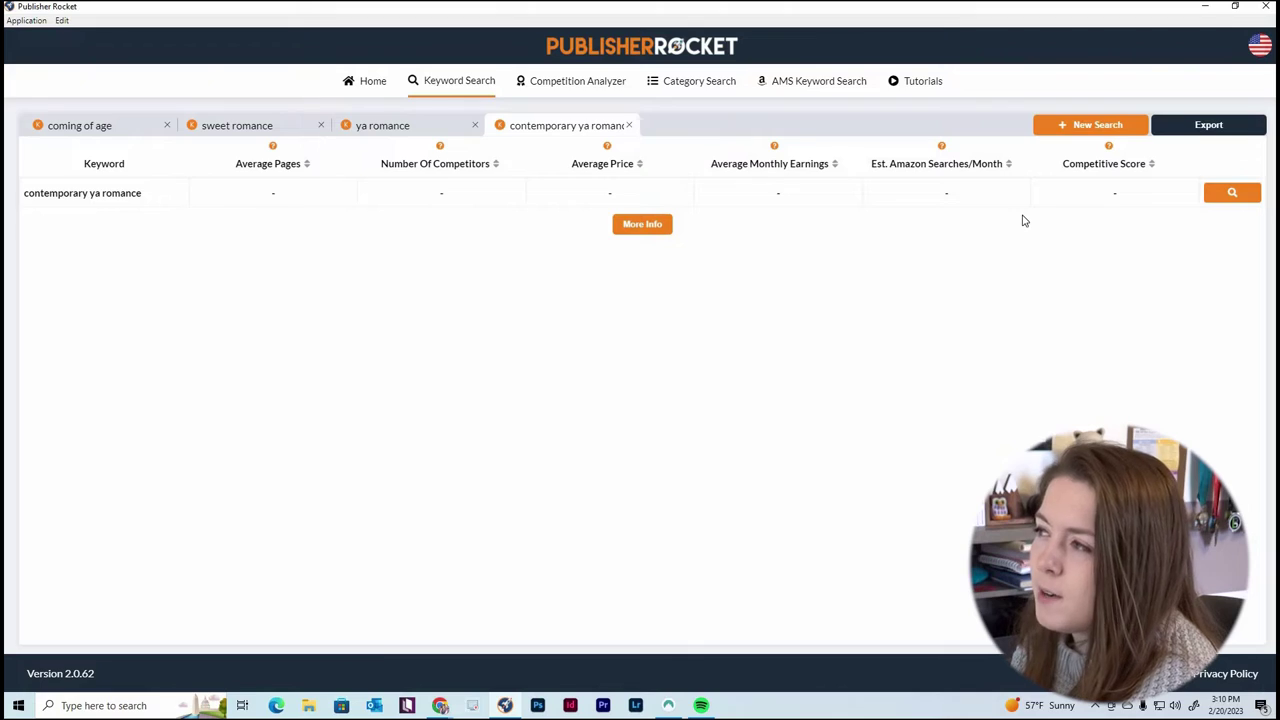
pyautogui.click(1237, 195)
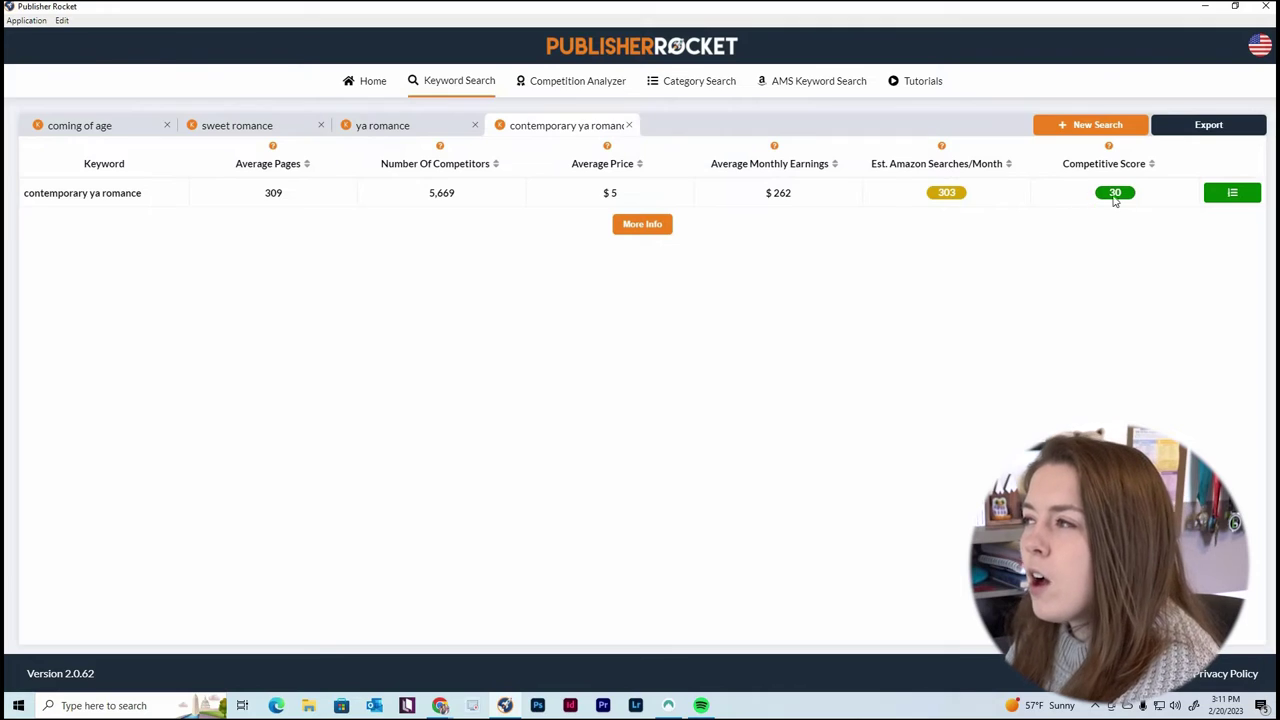
# Compare the "contemporary ya romance" data with the "sweet romance", "coming of age" and "ya romance" results, examining "sweet romance kindle unlimited".
pyautogui.click(222, 125)
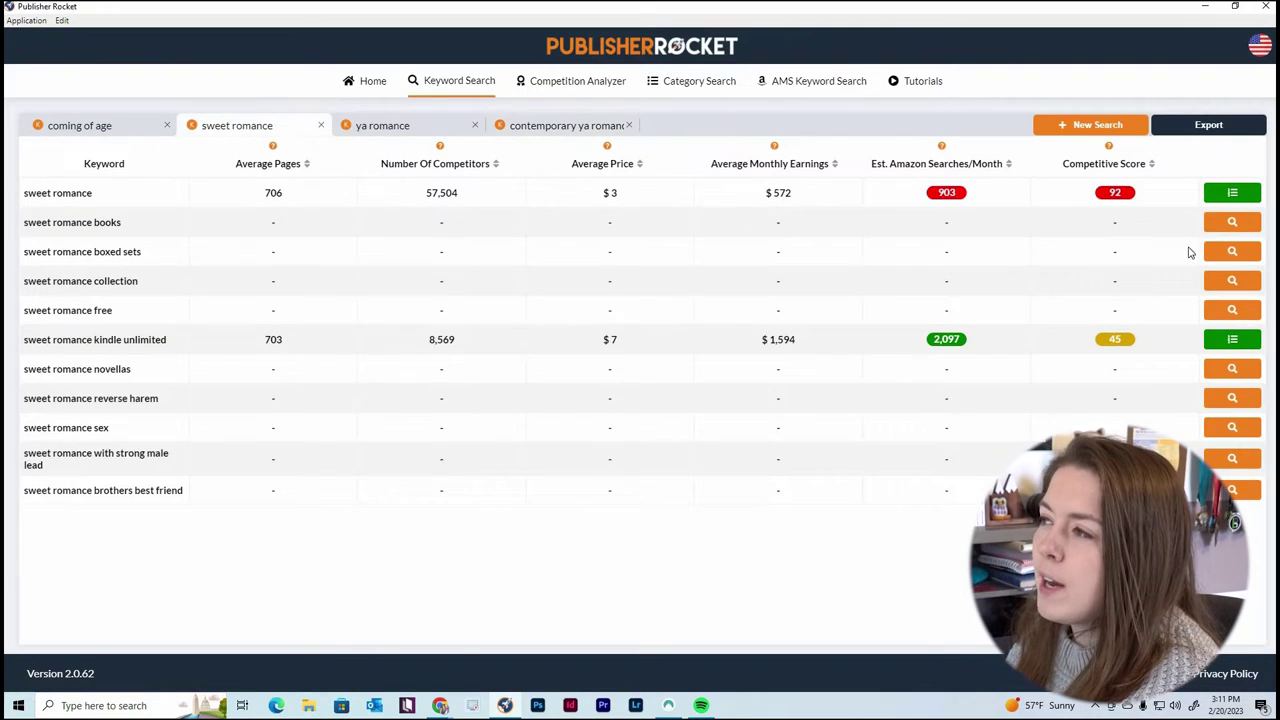
pyautogui.click(77, 125)
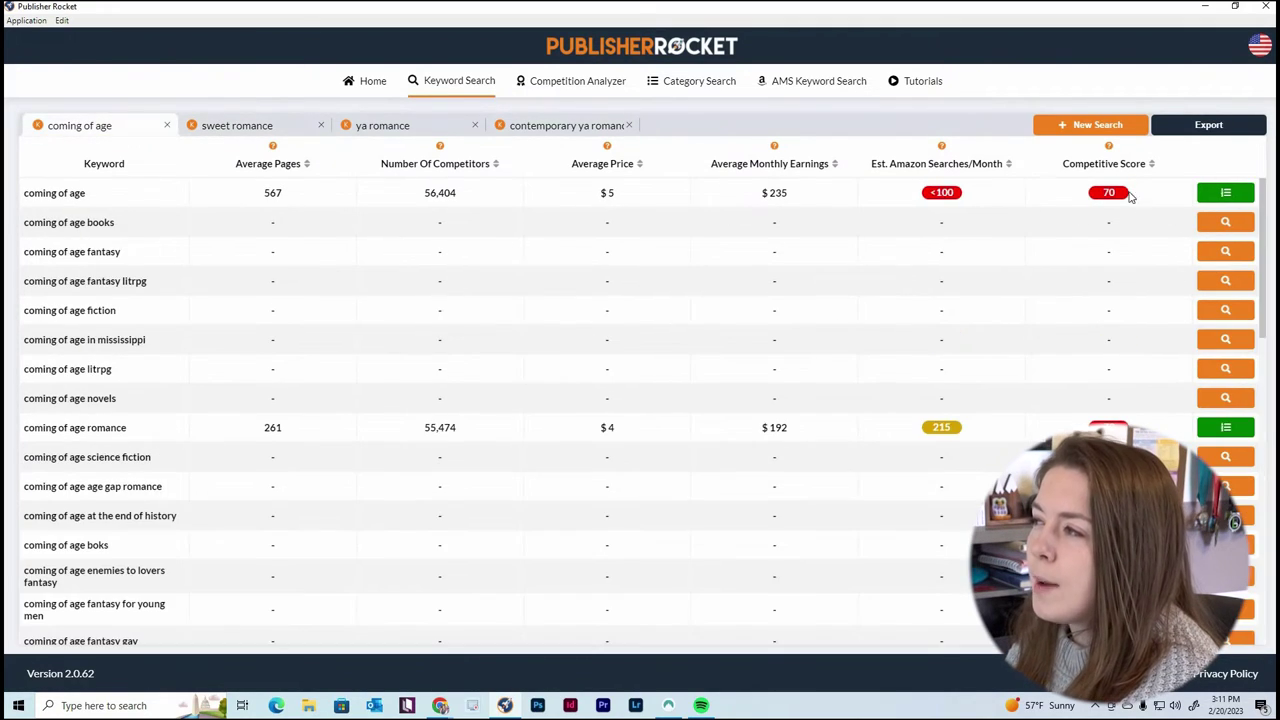
pyautogui.click(555, 124)
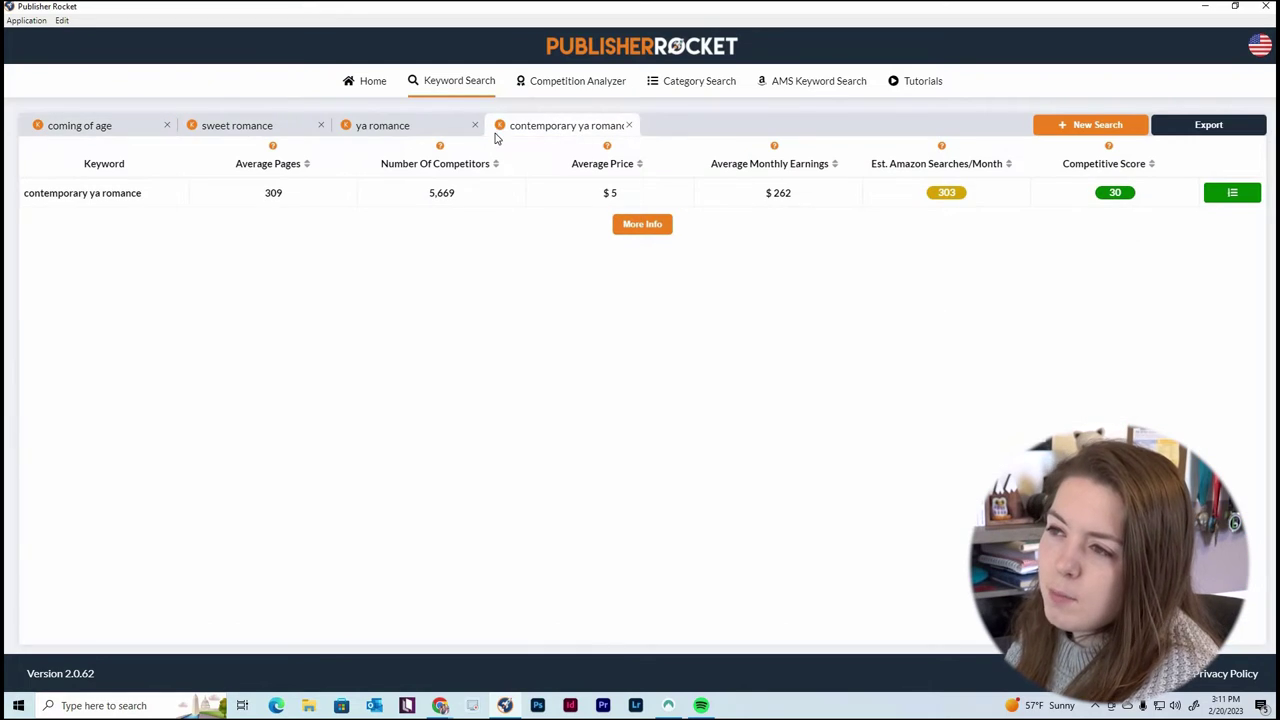
pyautogui.click(419, 125)
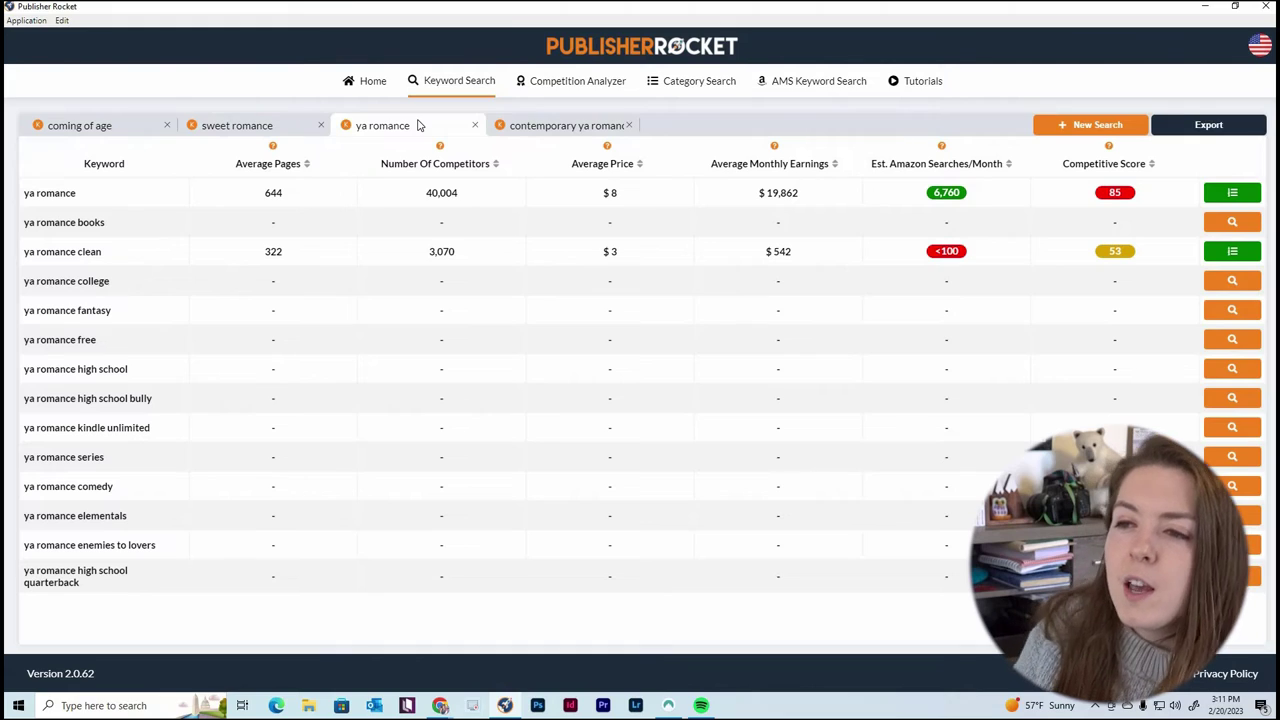
pyautogui.click(248, 128)
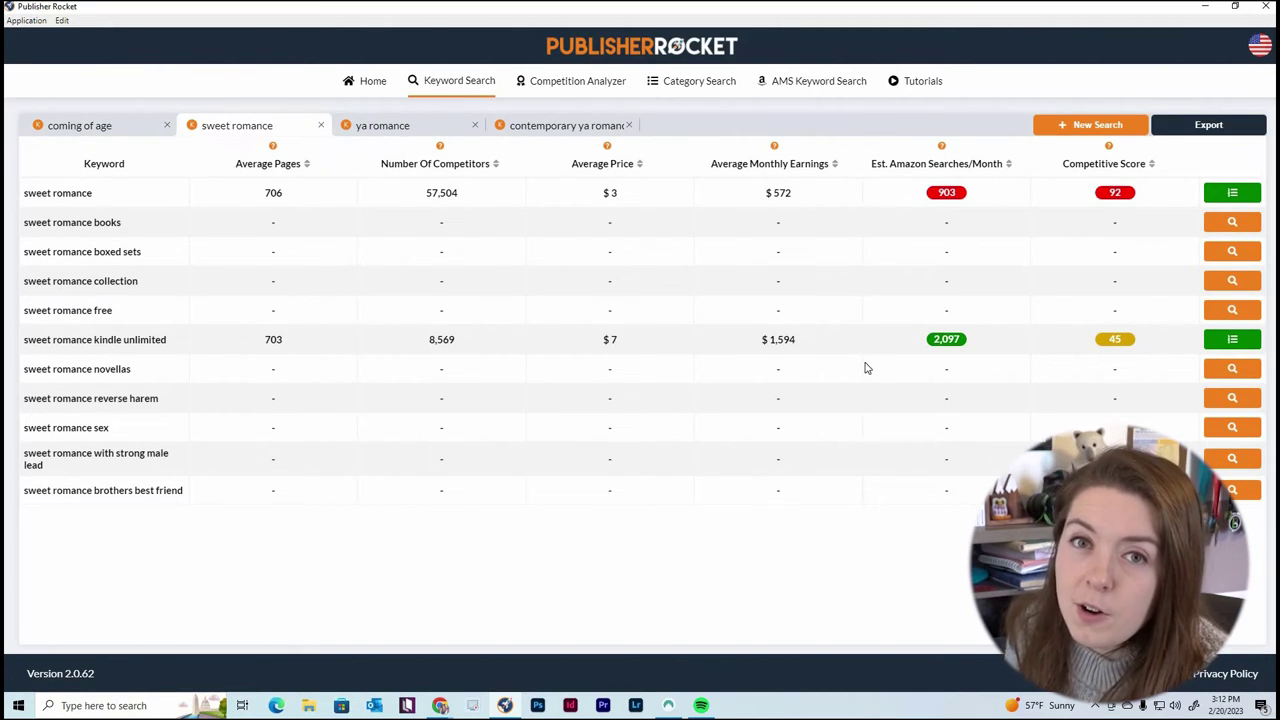
pyautogui.moveTo(92, 340); pyautogui.dragTo(33, 350)
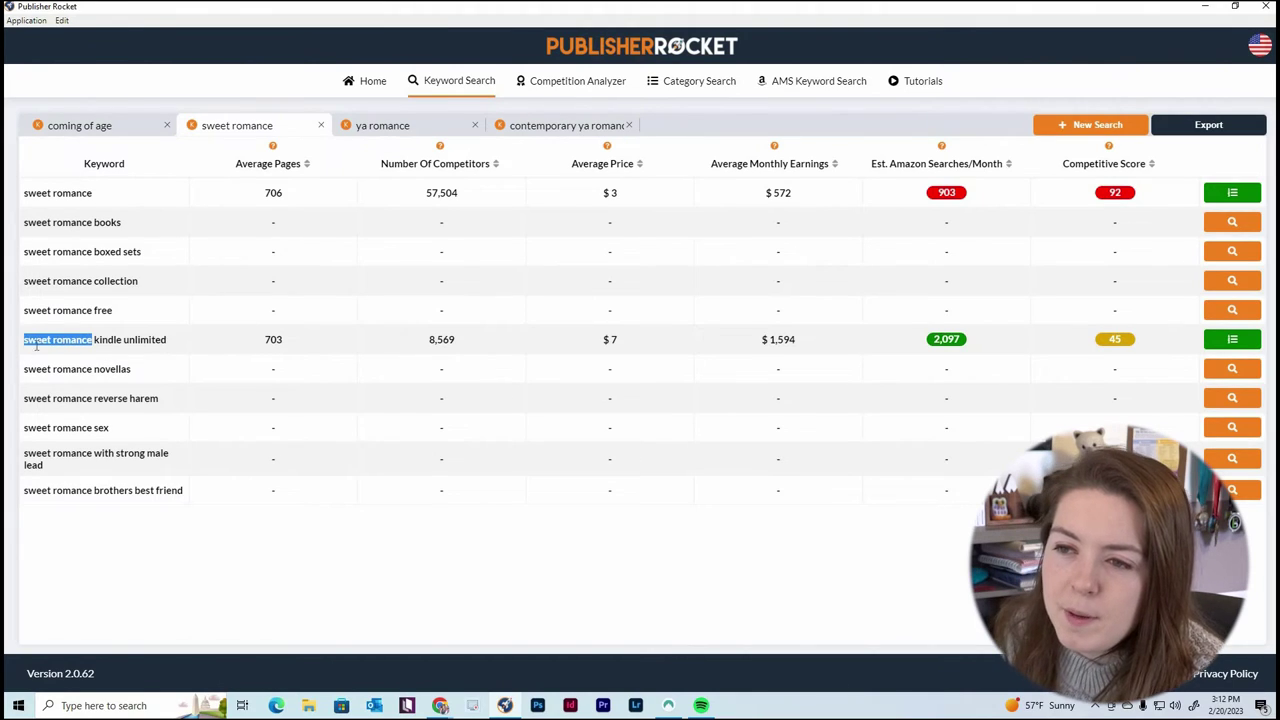
pyautogui.click(83, 342)
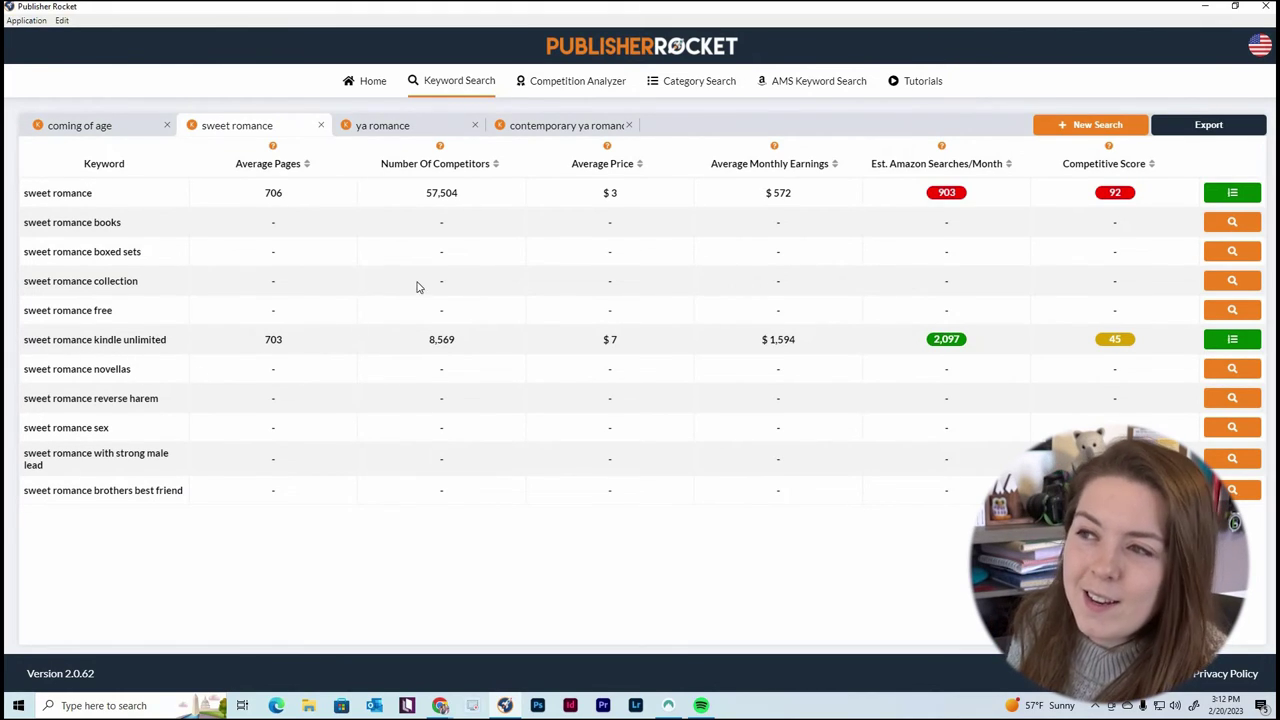
pyautogui.click(385, 126)
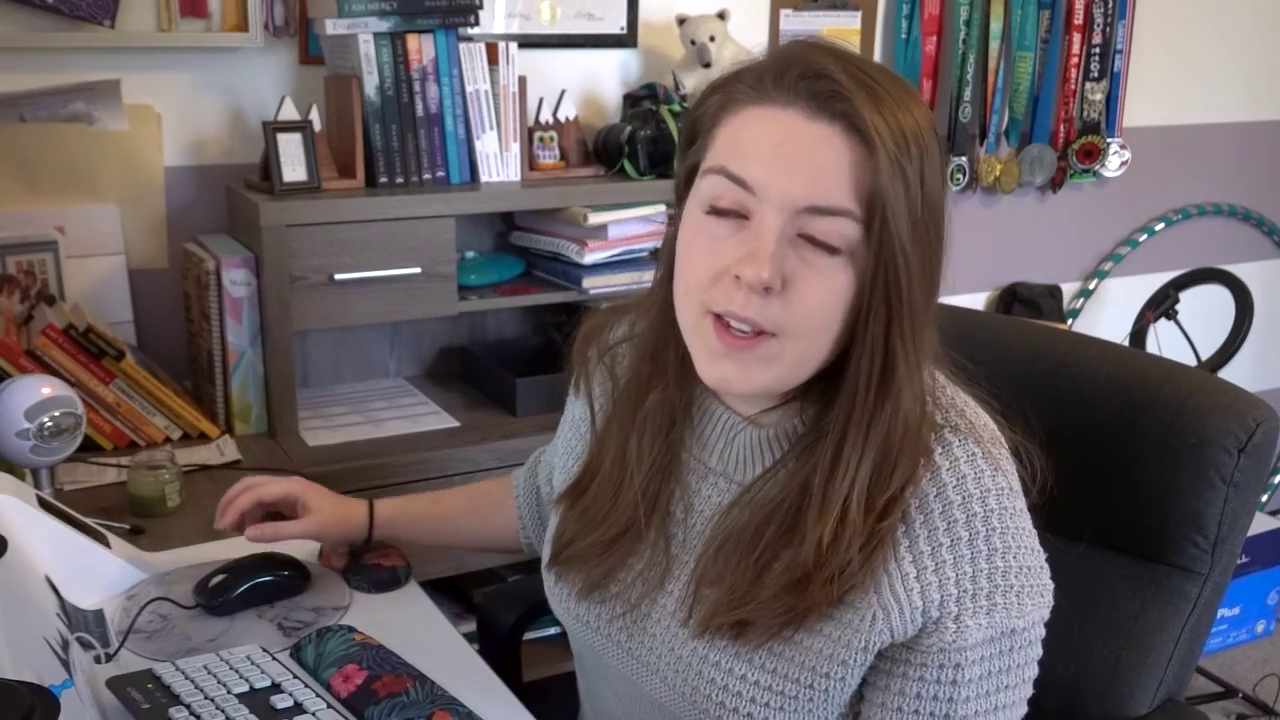